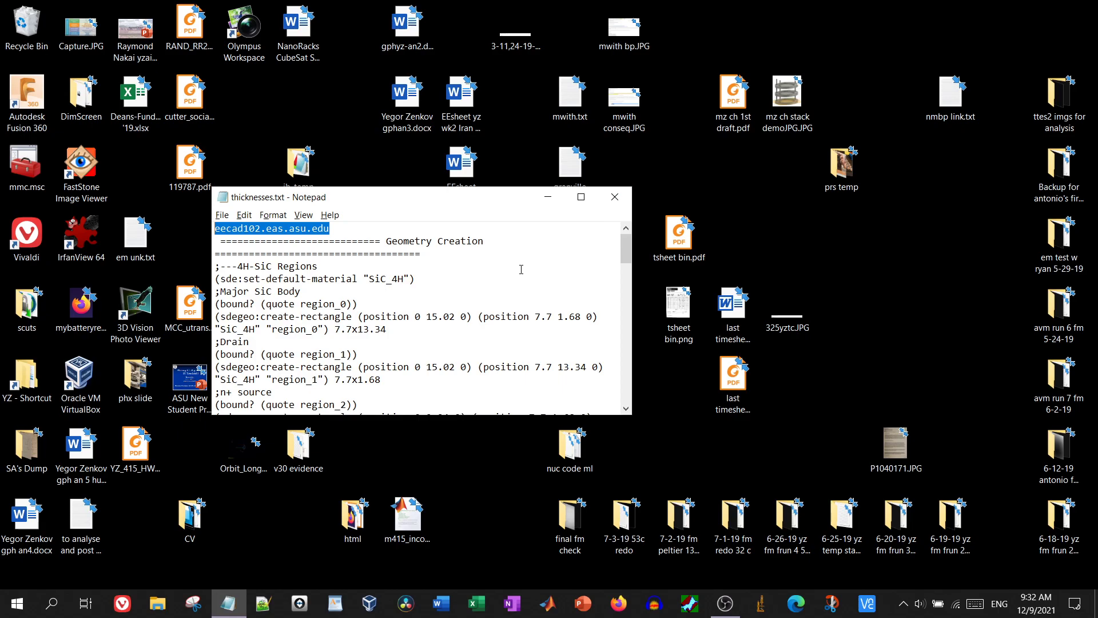
# Copy the server address eecad102.eas.asu.edu from the notes and bring up Windows search
pyautogui.press('super')
# Launch PuTTY, connect to eecad102.eas.asu.edu, and log in with the account name and password
pyautogui.write('p')
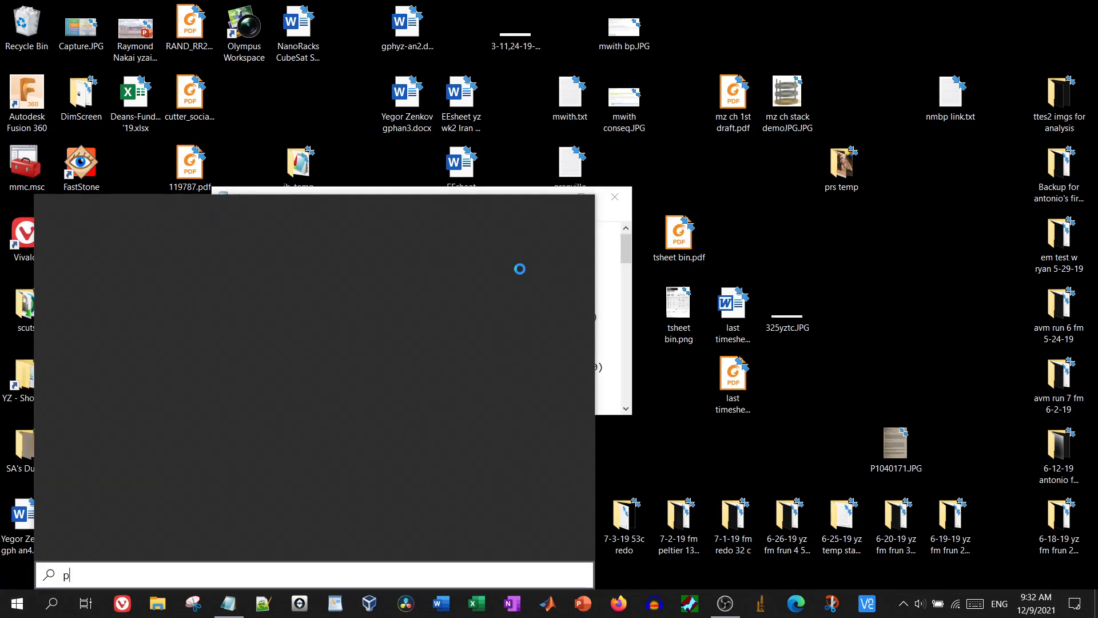
pyautogui.press('Return')
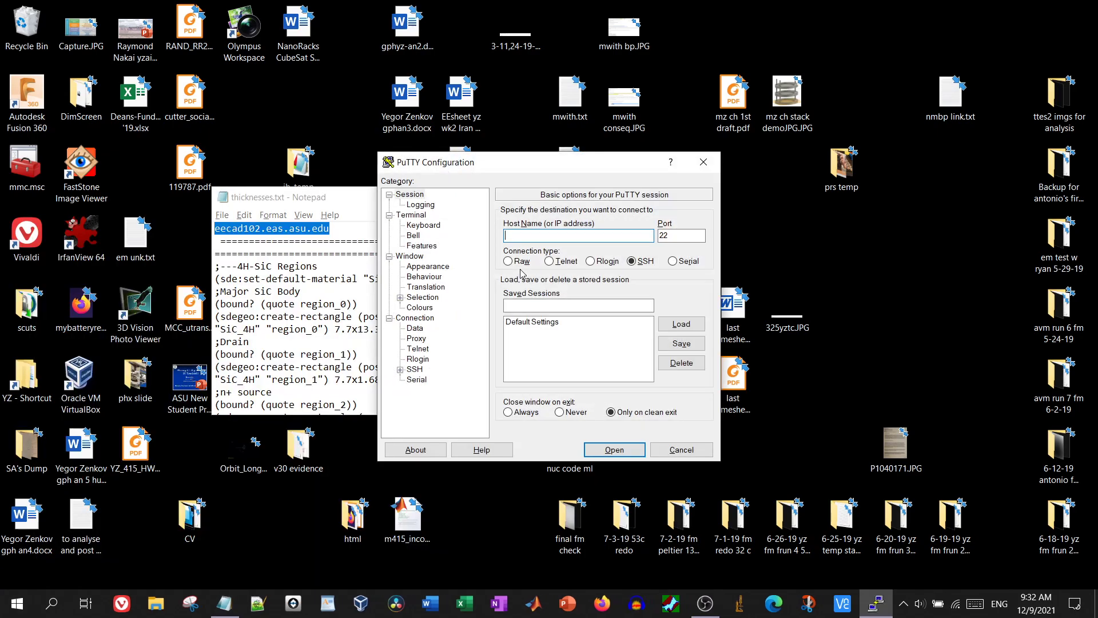
pyautogui.write('eecad102.eas.asu.edu')
pyautogui.press('Return')
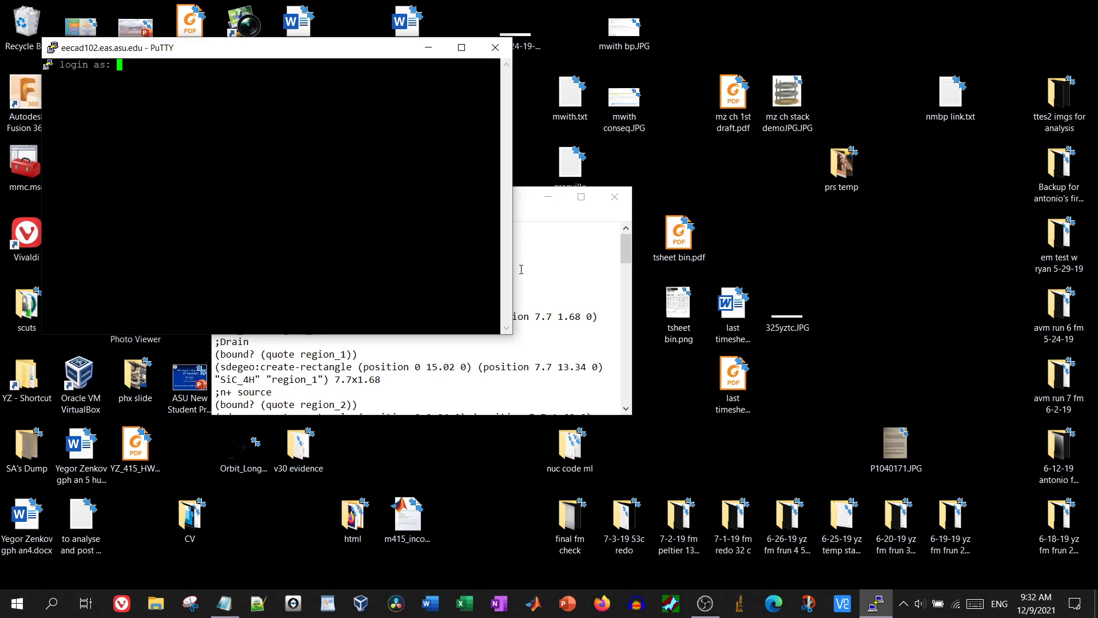
pyautogui.press('Return')
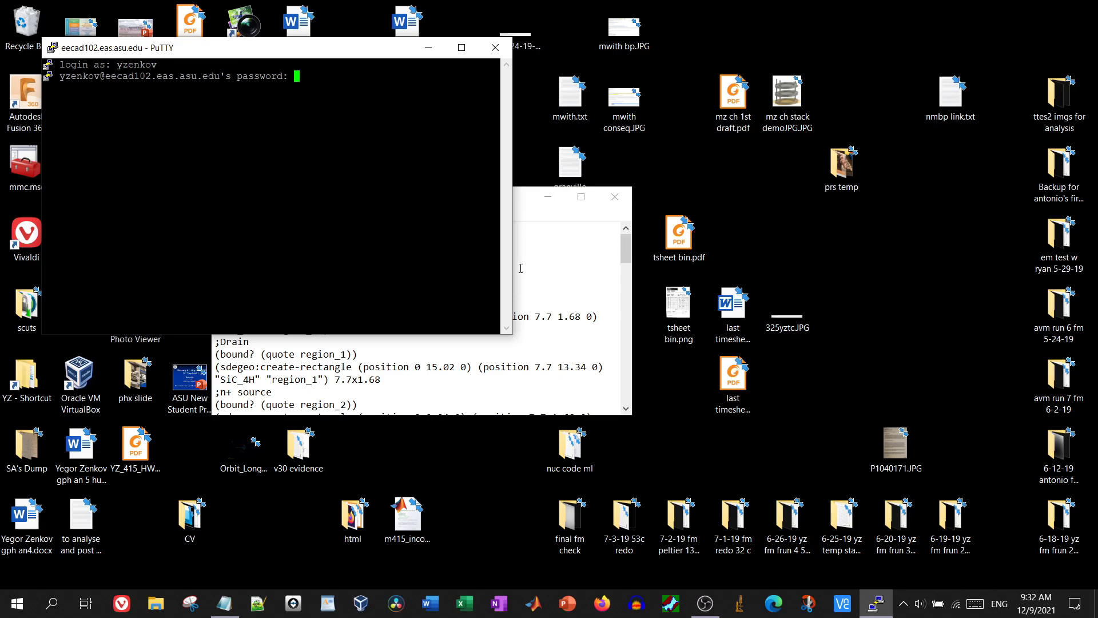
pyautogui.press('Return')
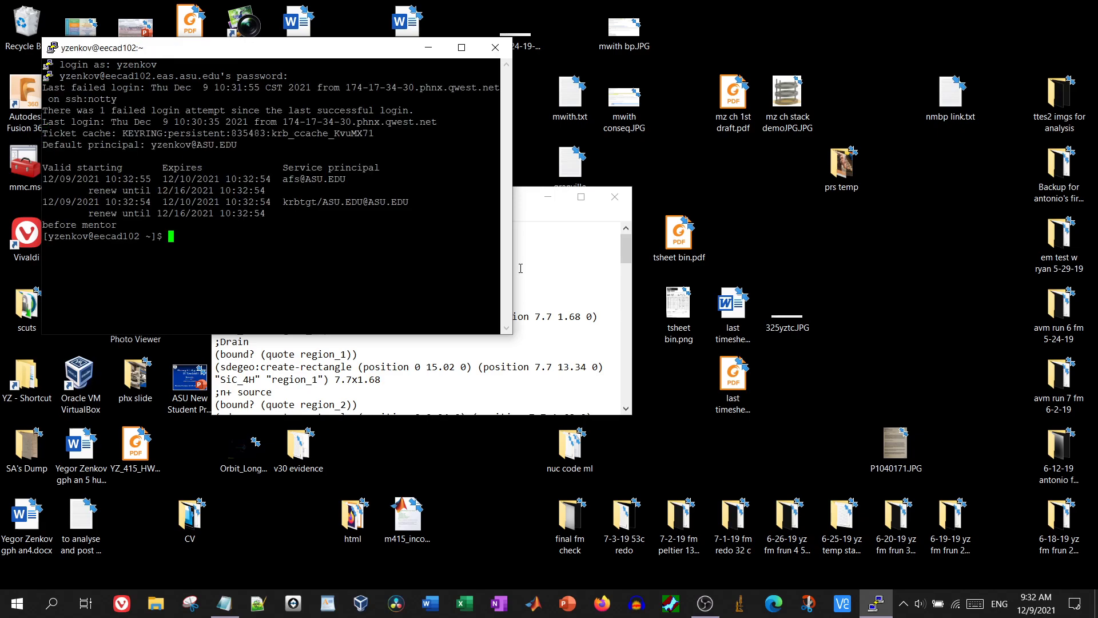
# Run vncserver to create desktop eecad102:3 and select its 149.169.31.5:3 address
pyautogui.write('vnserver')
pyautogui.press('BackSpace')
pyautogui.press('BackSpace')
pyautogui.press('BackSpace')
pyautogui.press('BackSpace')
pyautogui.press('BackSpace')
pyautogui.press('BackSpace')
pyautogui.write('ce')
pyautogui.press('BackSpace')
pyautogui.write('server')
pyautogui.press('Return')
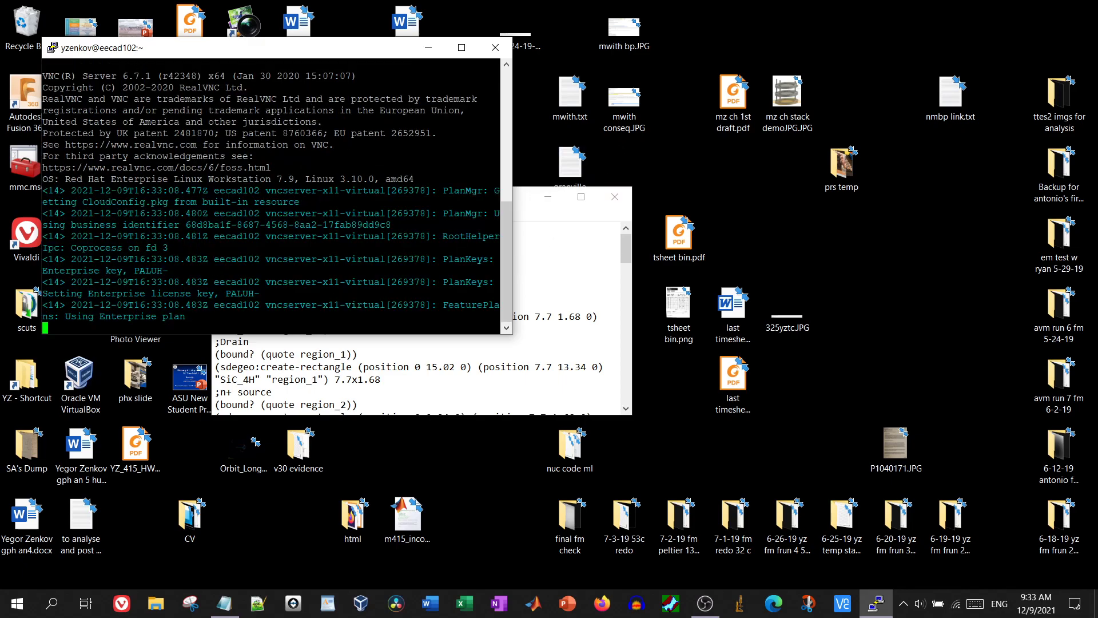
pyautogui.moveTo(282, 316)
pyautogui.mouseDown()
pyautogui.moveTo(231, 316)
pyautogui.moveTo(275, 317)
pyautogui.mouseUp()
pyautogui.hotkey('ctrl', 'c')
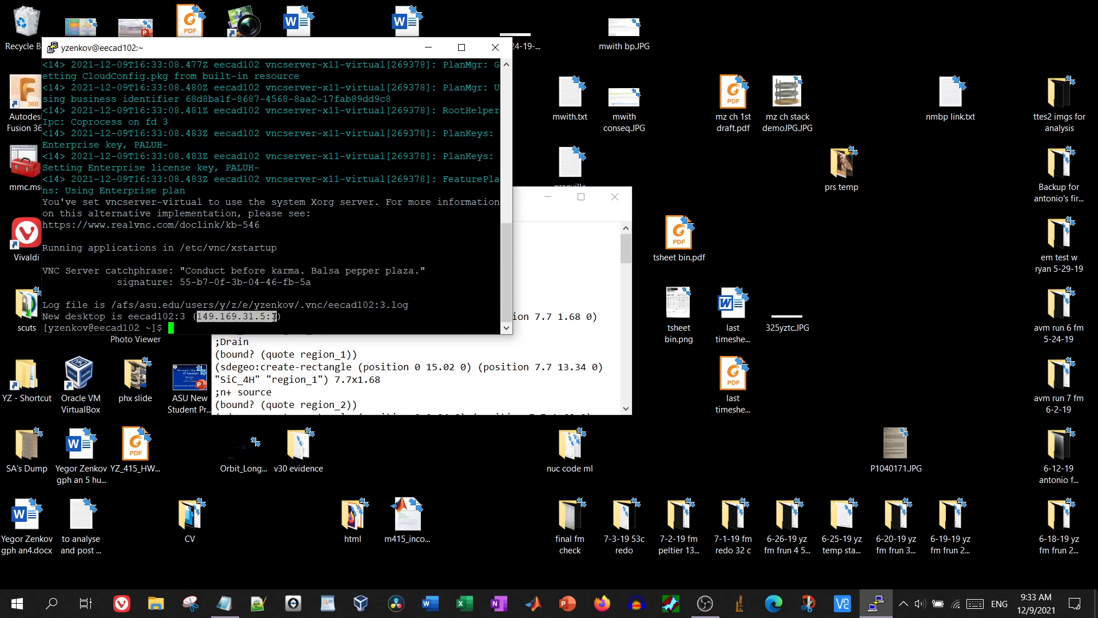
pyautogui.press('Return')
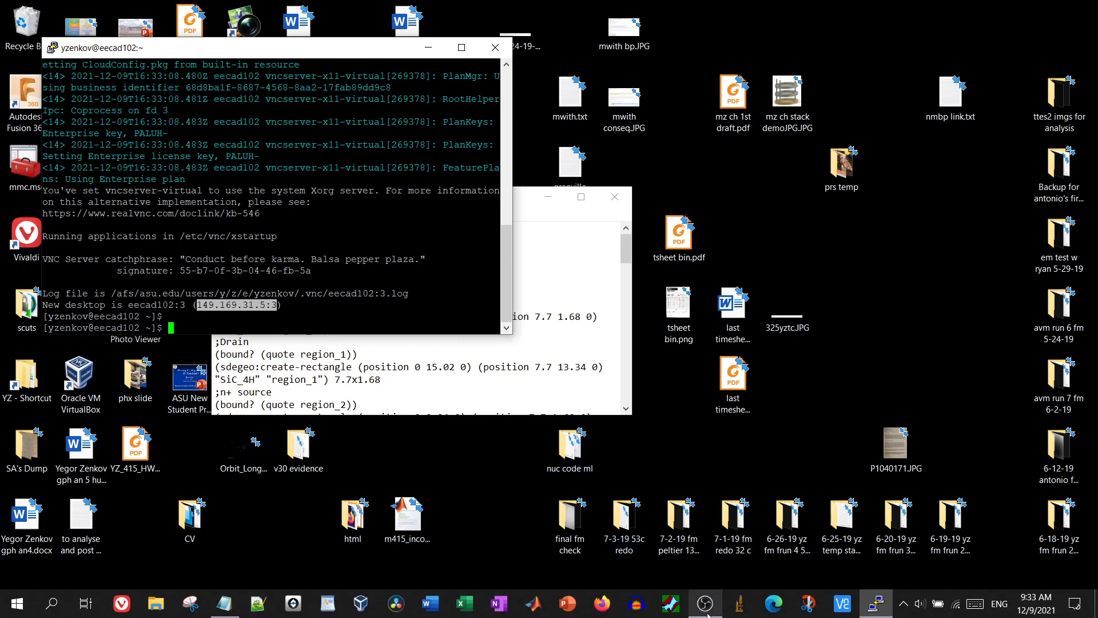
# Connect VNC Viewer to 149.169.31.5:3 and enter the VNC password
pyautogui.click(833, 611)
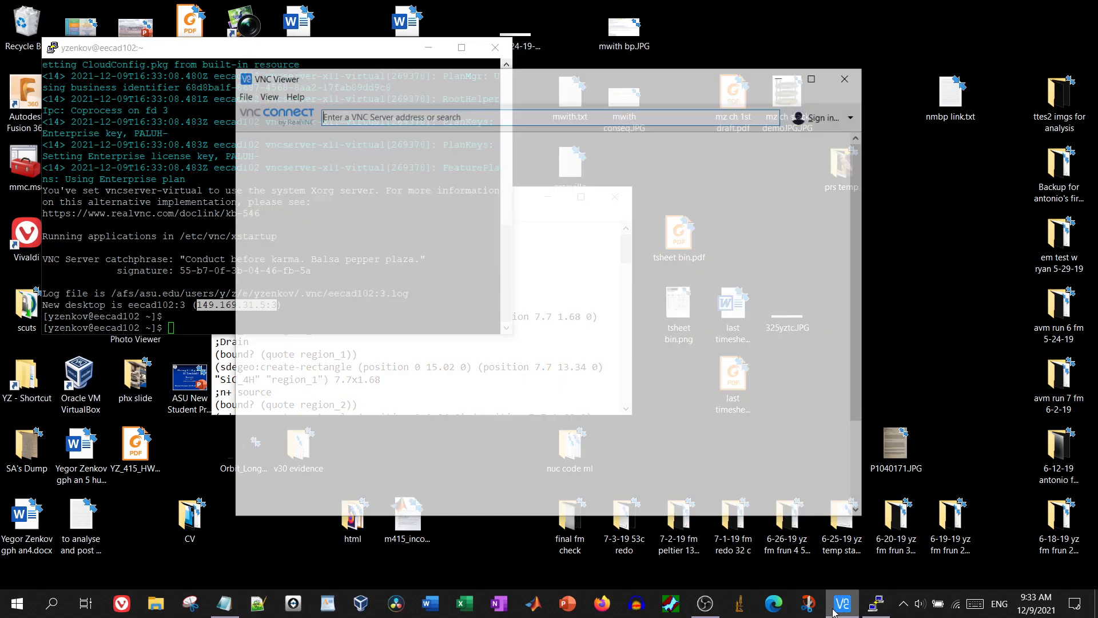
pyautogui.hotkey('ctrl', 'v')
pyautogui.press('Return')
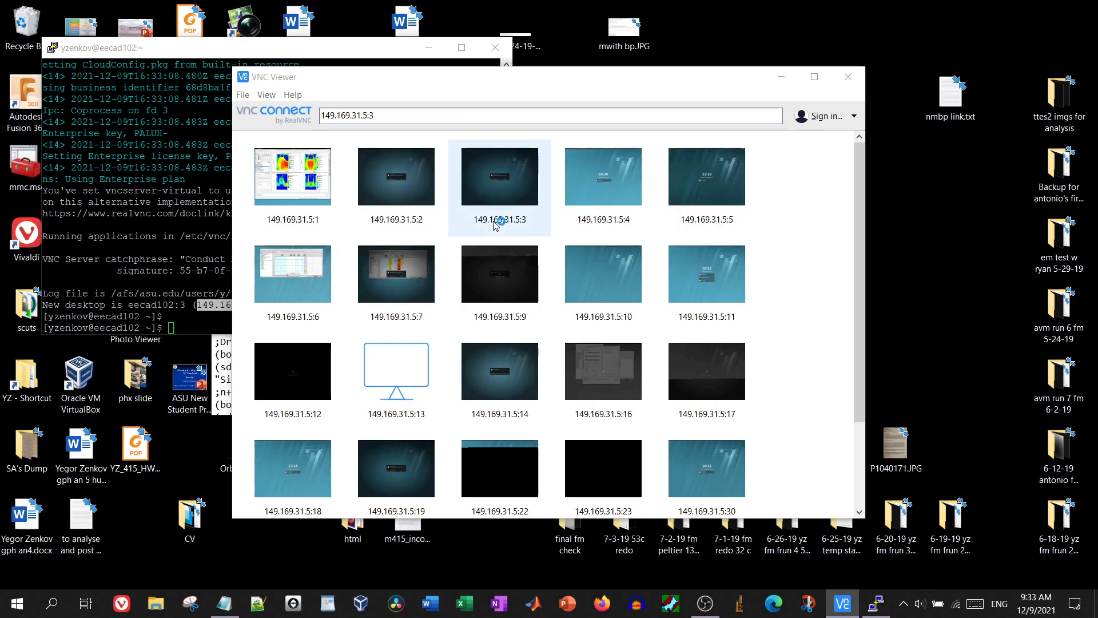
pyautogui.write('*************')
pyautogui.press('Return')
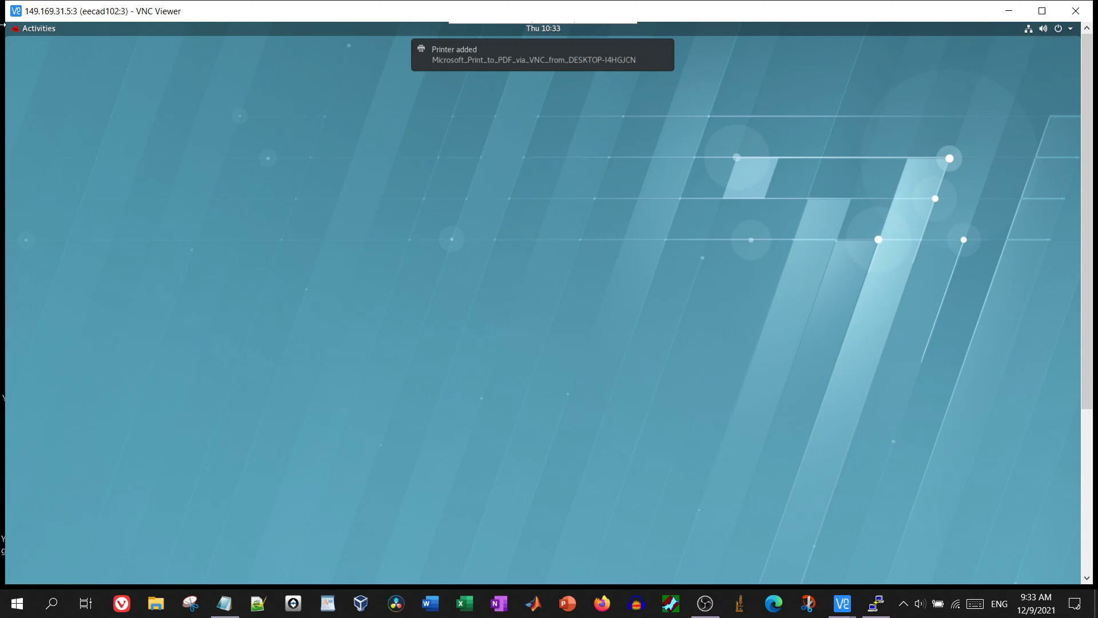
# Run top in a new Terminal to check processes, then close the terminal and show Activities
pyautogui.click(20, 31)
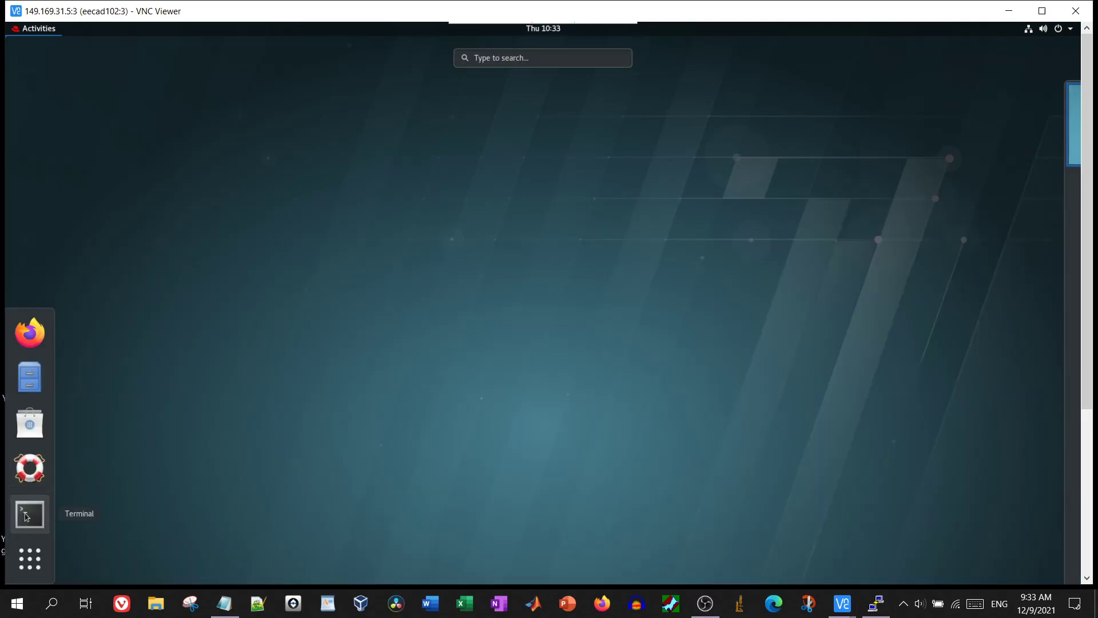
pyautogui.click(26, 518)
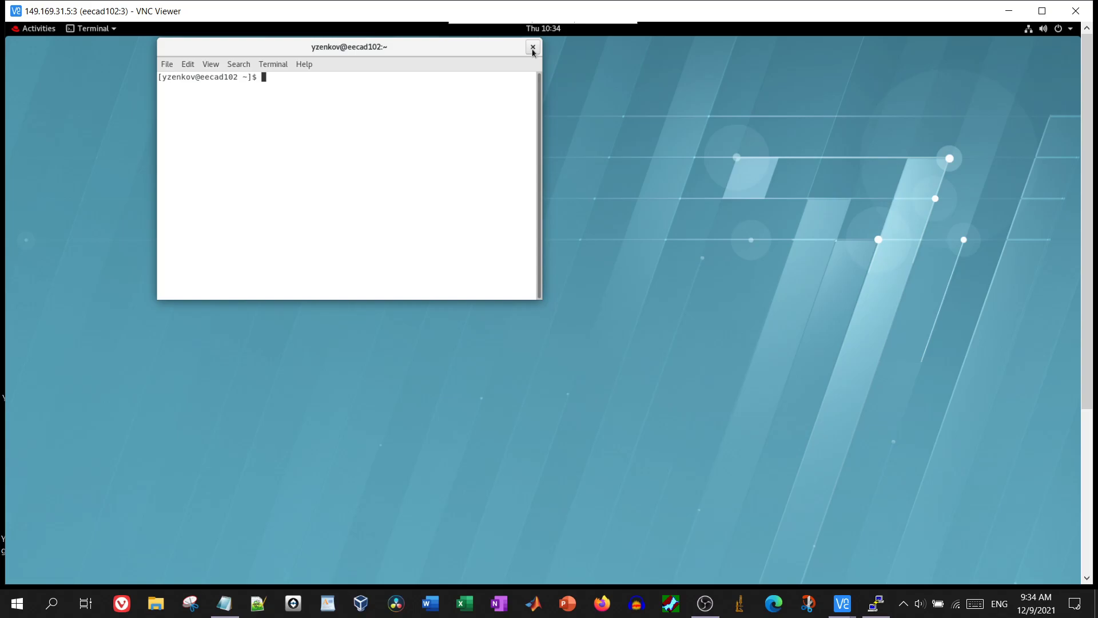
pyautogui.write('top')
pyautogui.press('Return')
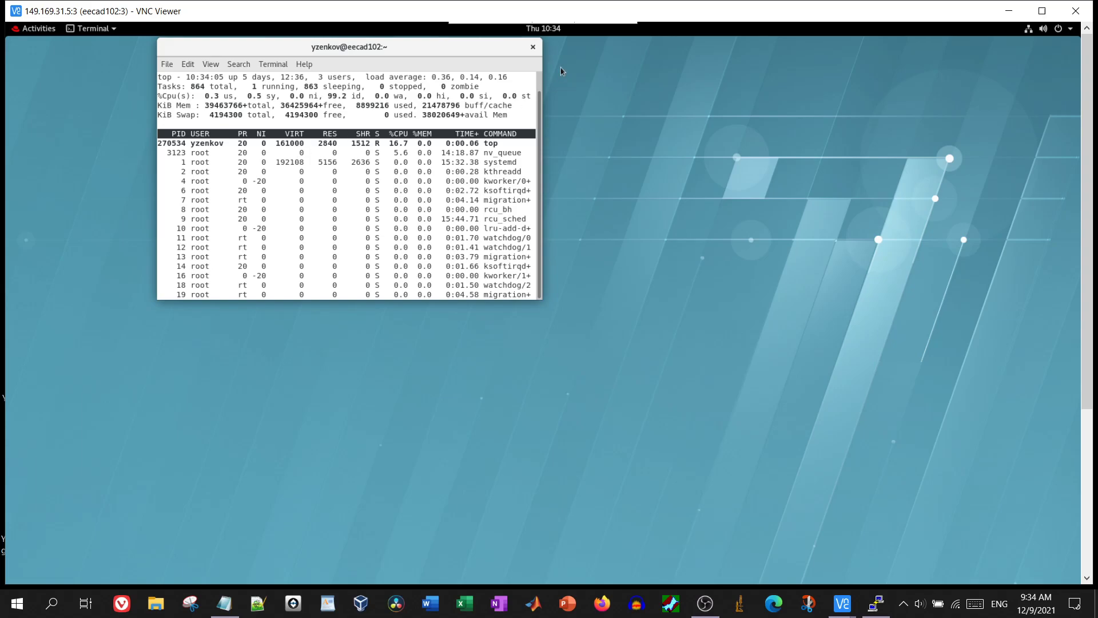
pyautogui.click(532, 47)
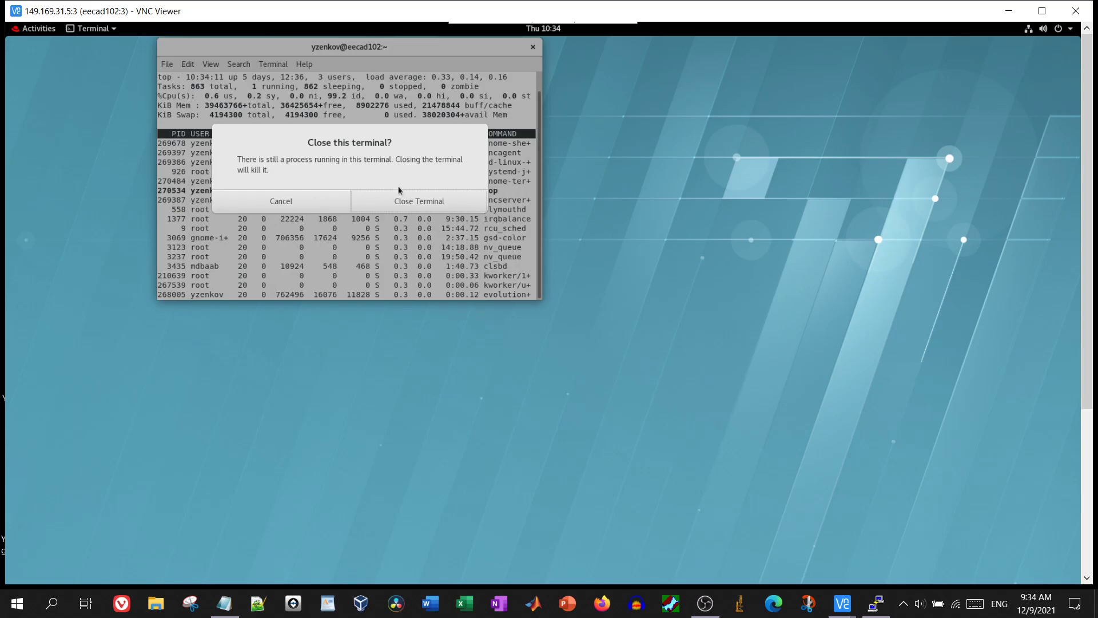
pyautogui.click(400, 203)
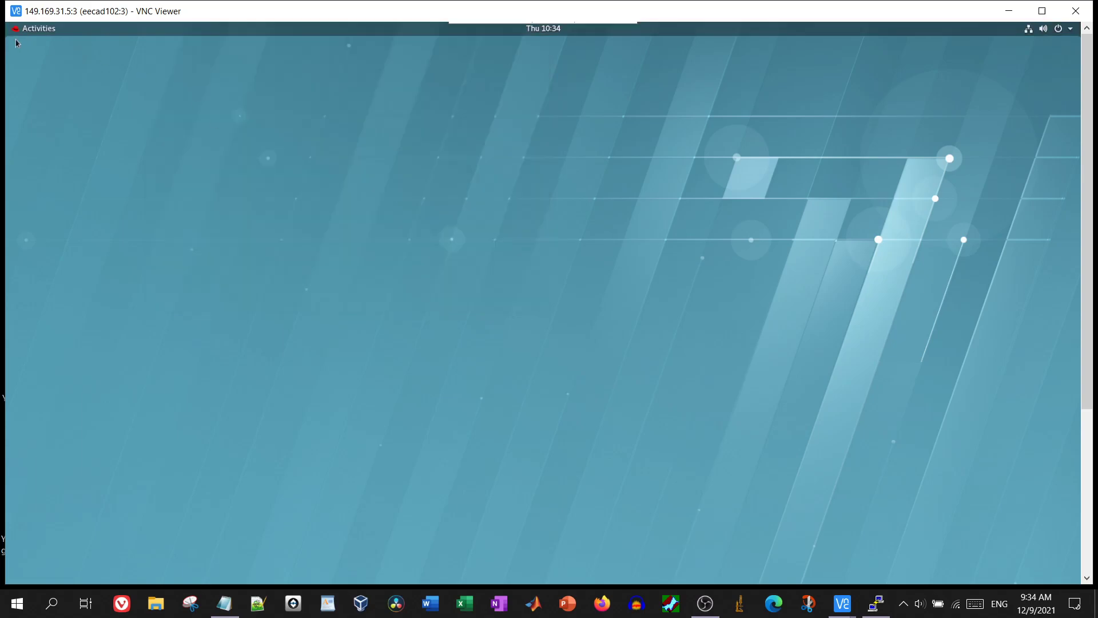
pyautogui.click(20, 32)
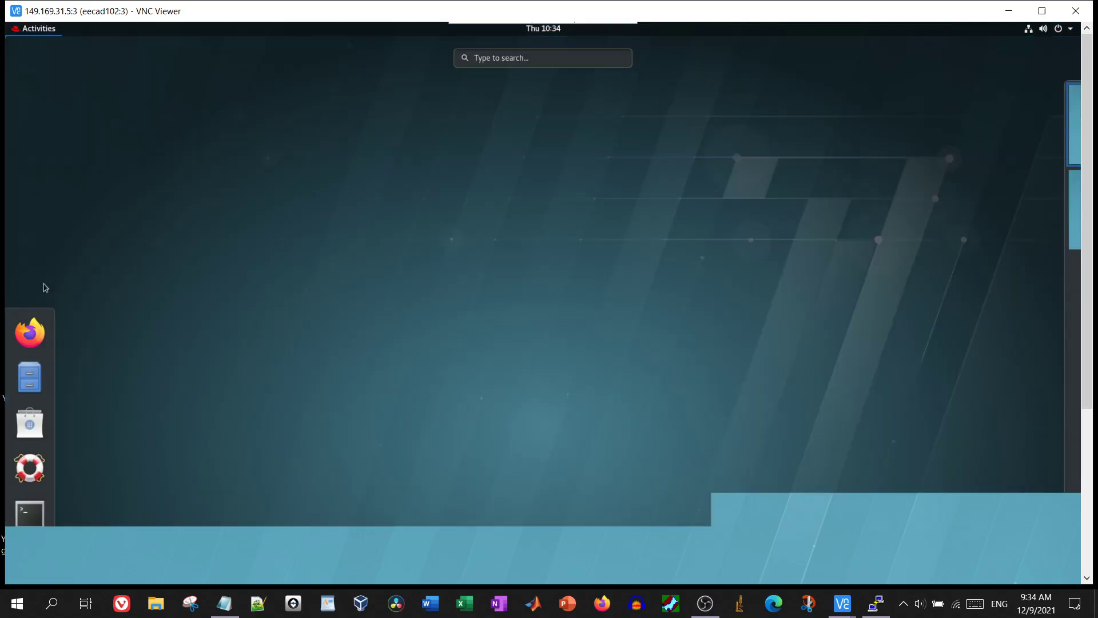
# Browse Documents > YZ_489_sims > SJ-Trench_Harada_True_V4_Vth in Files, then close the browser
pyautogui.click(23, 397)
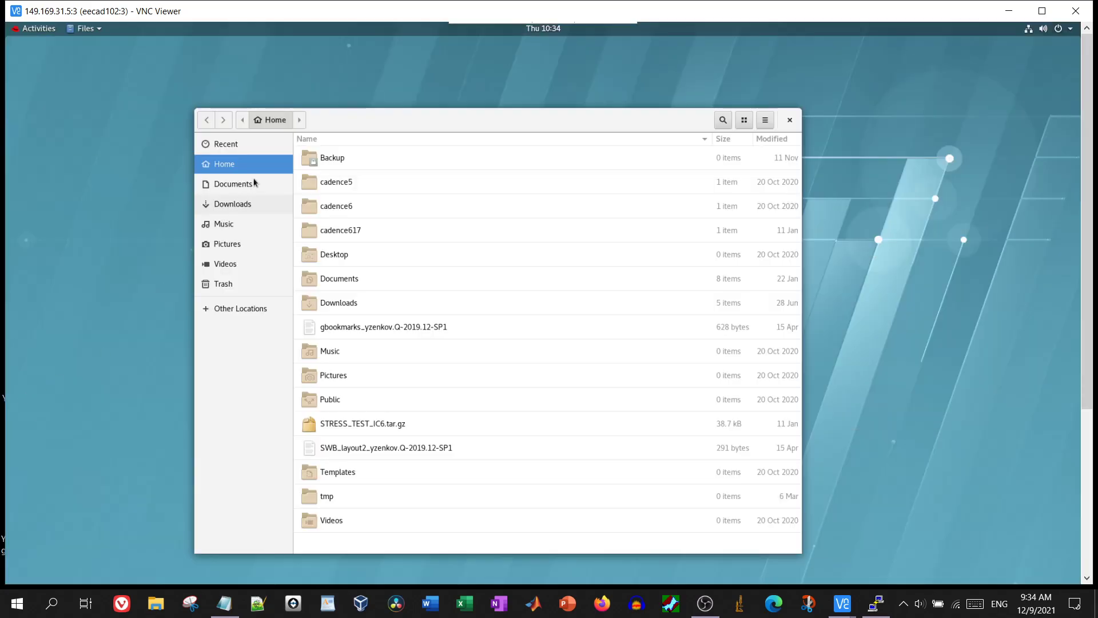
pyautogui.click(253, 183)
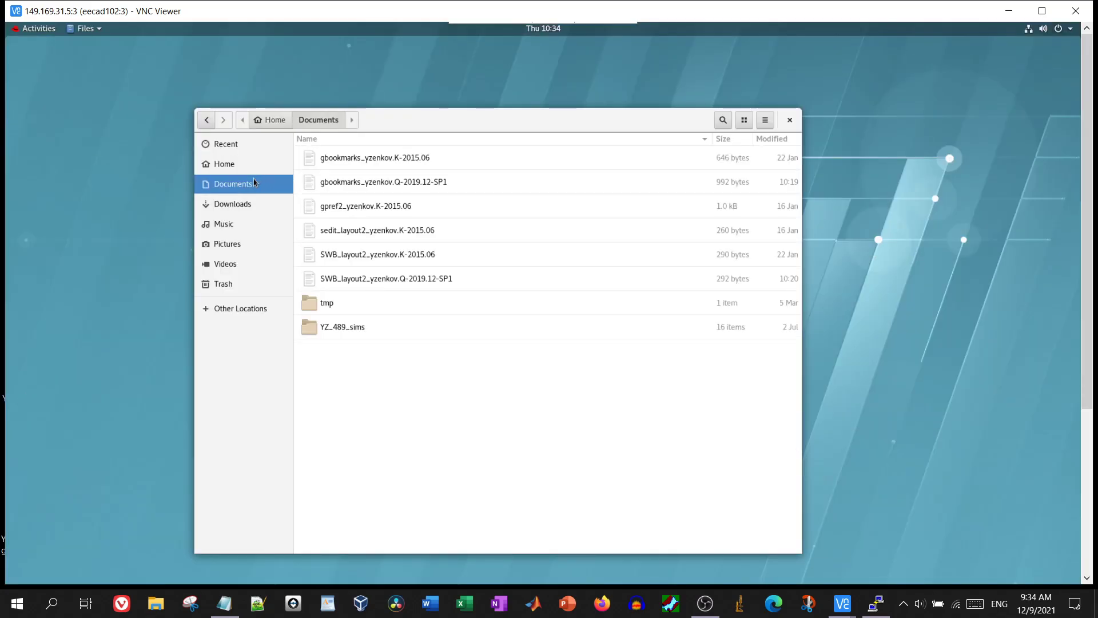
pyautogui.doubleClick(357, 328)
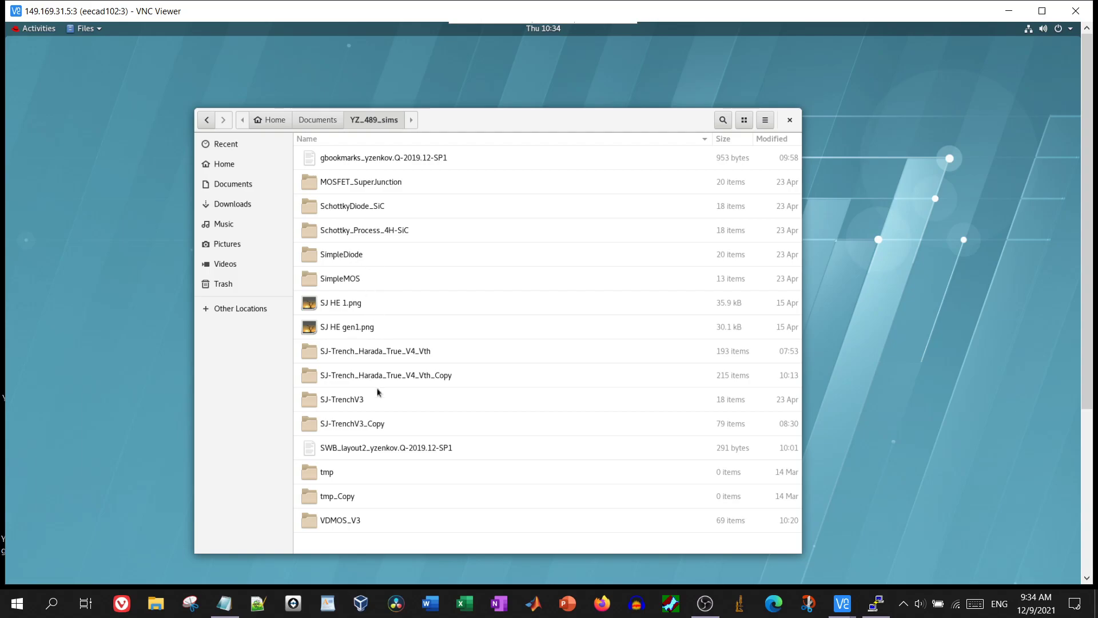
pyautogui.doubleClick(370, 360)
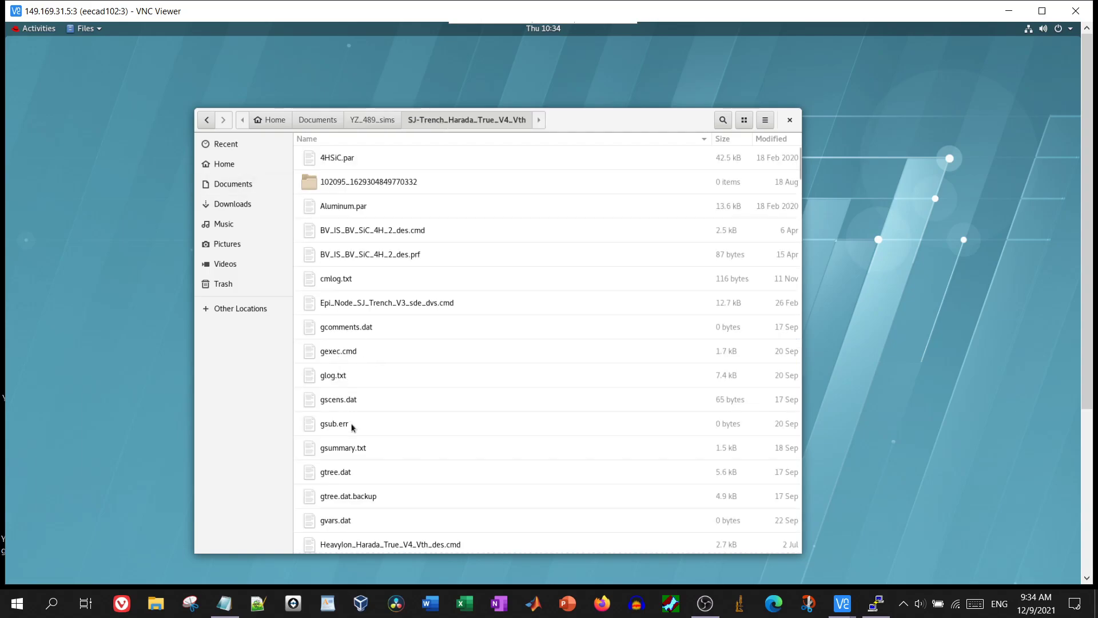
pyautogui.scroll(-5, 352, 428)
pyautogui.scroll(-1, 351, 427)
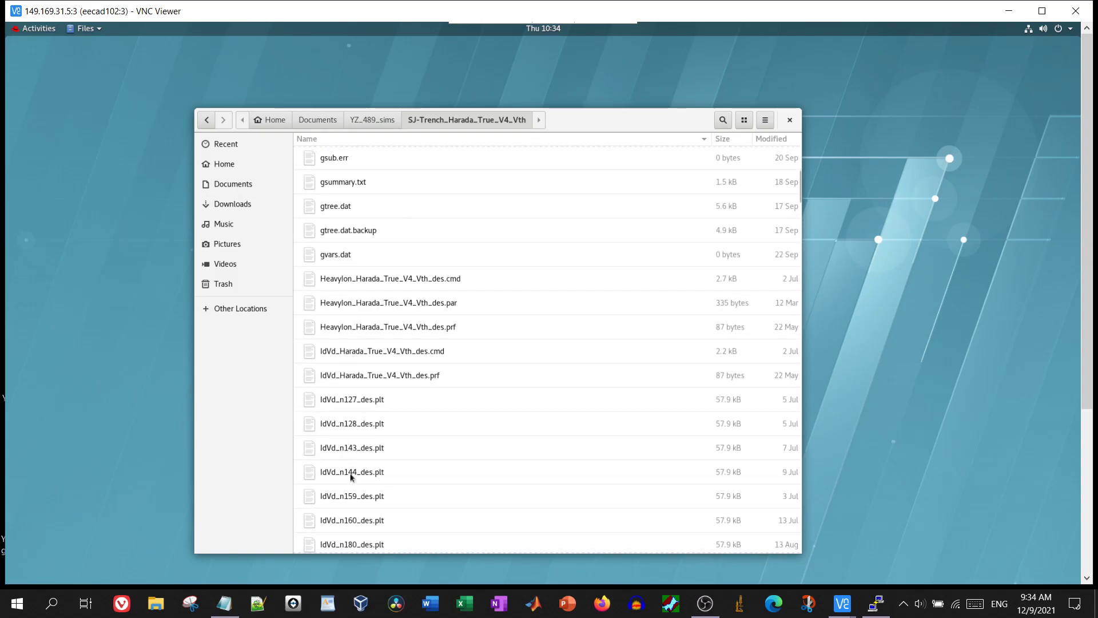
pyautogui.scroll(6, 409, 368)
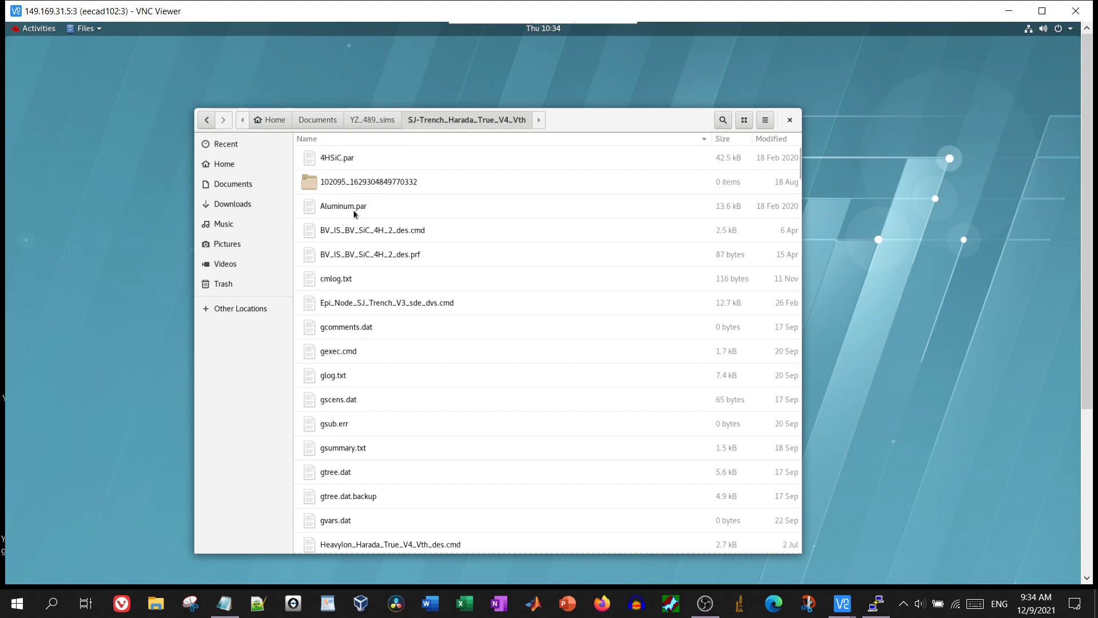
pyautogui.click(789, 119)
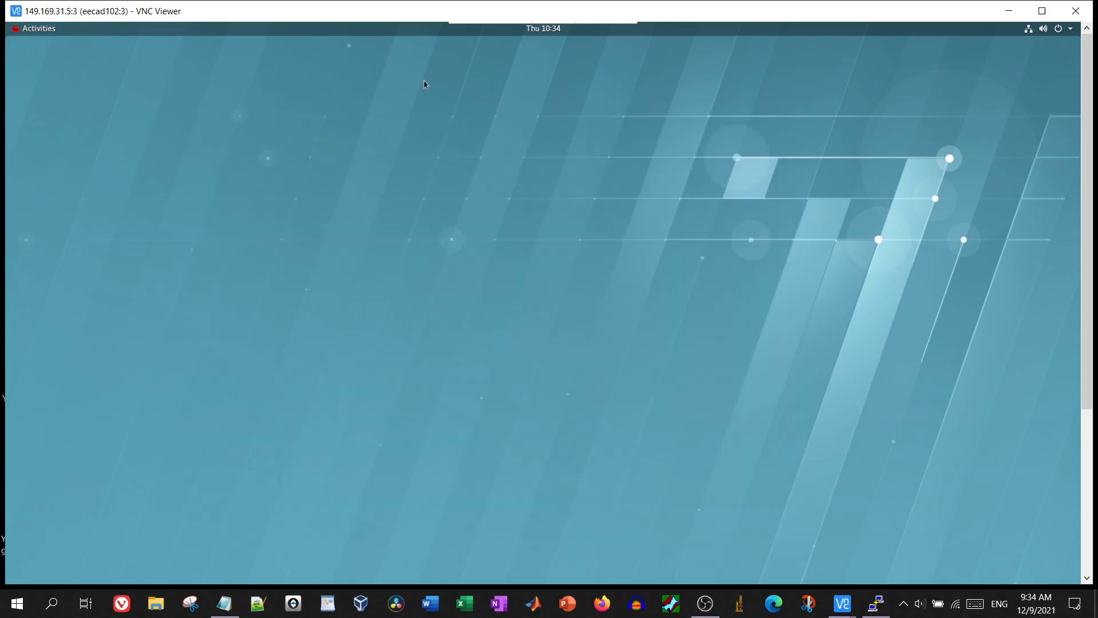
# Start swb from a new terminal with Documents/YZ_489_sims as the project directory
pyautogui.click(39, 30)
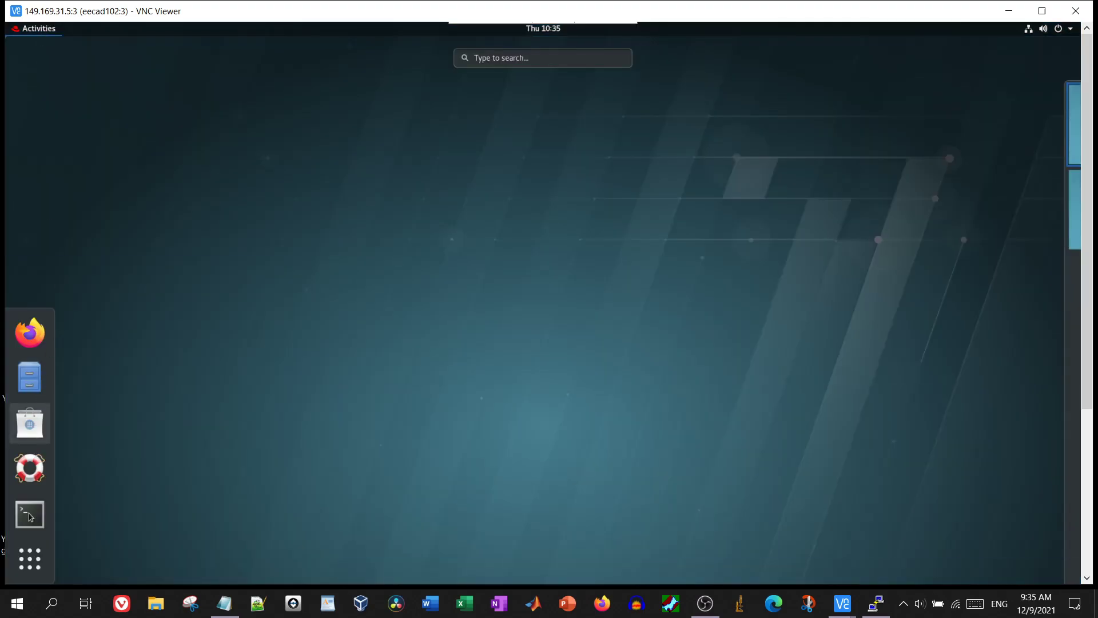
pyautogui.click(31, 516)
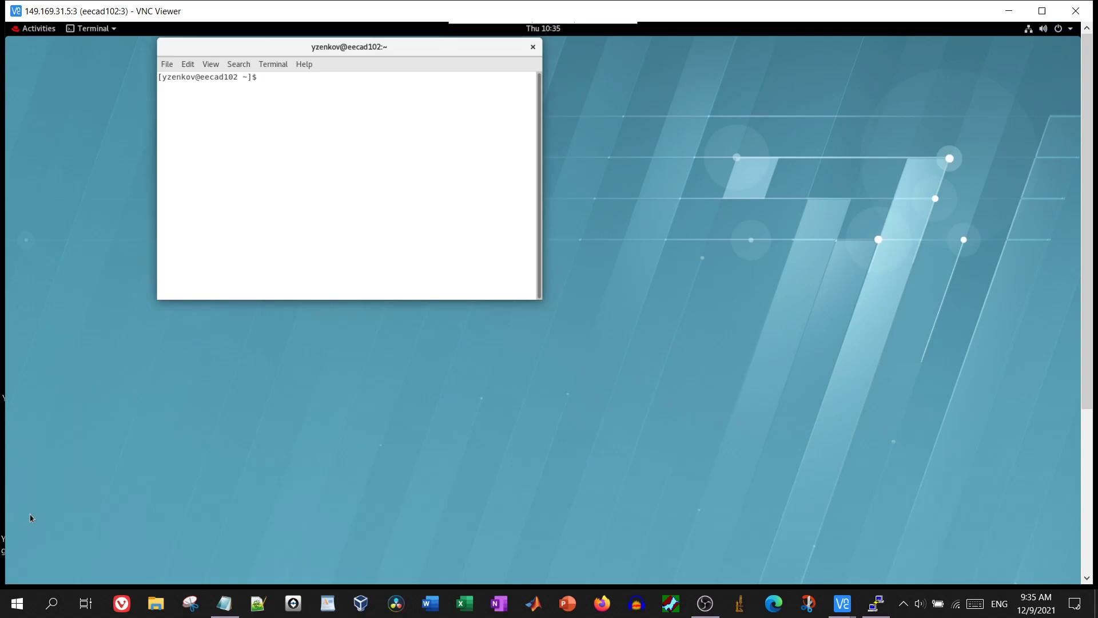
pyautogui.write('cad')
pyautogui.press('BackSpace')
pyautogui.press('BackSpace')
pyautogui.press('BackSpace')
pyautogui.write('swb')
pyautogui.press('Return')
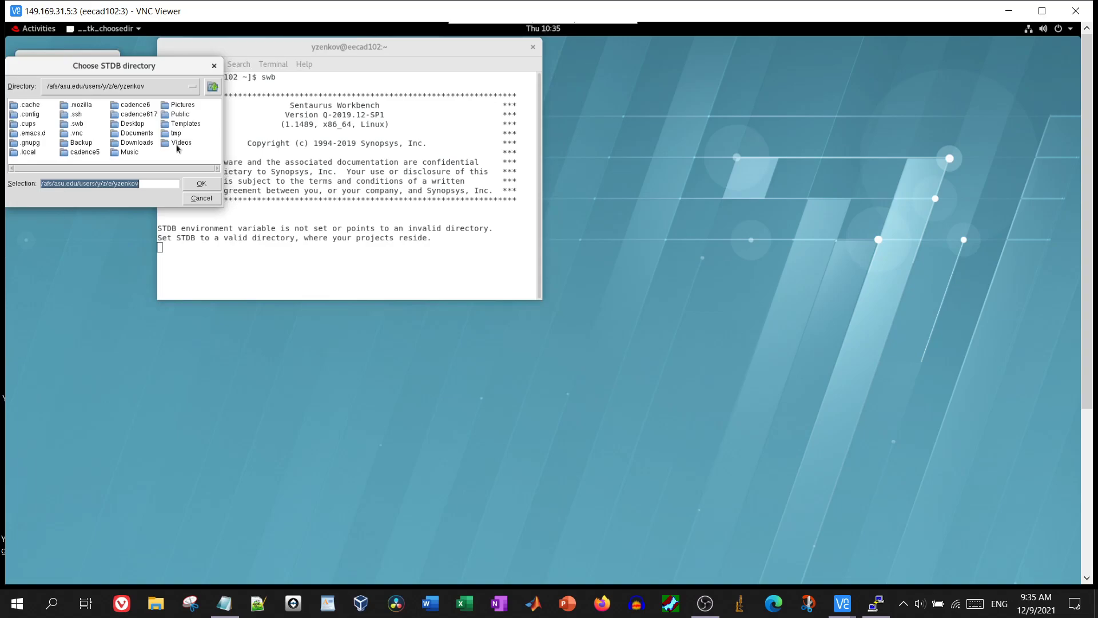
pyautogui.doubleClick(135, 137)
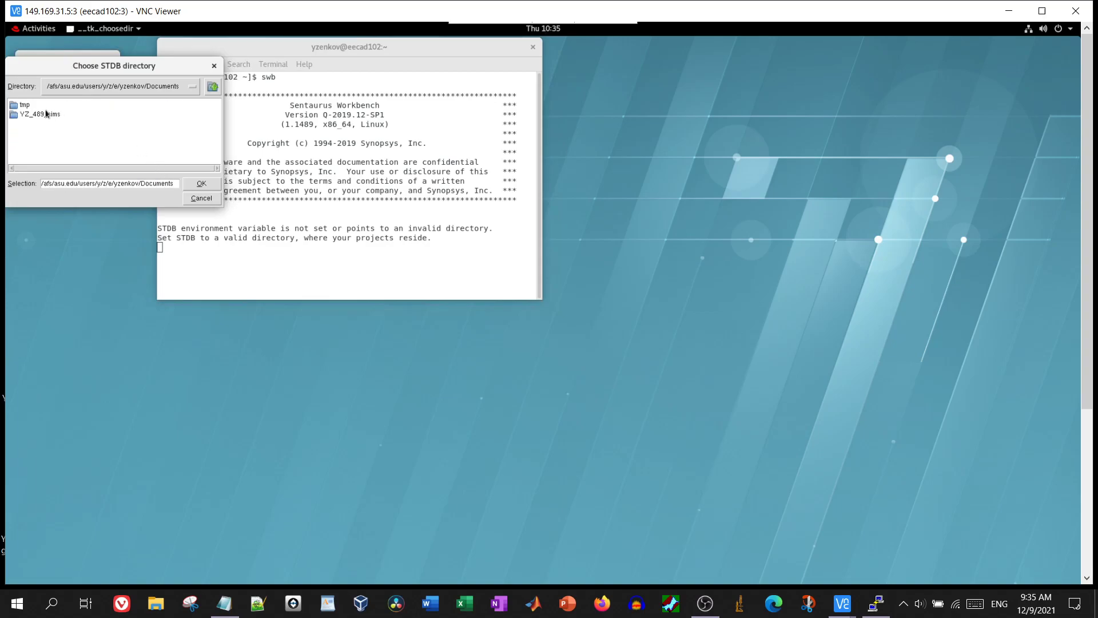
pyautogui.doubleClick(48, 115)
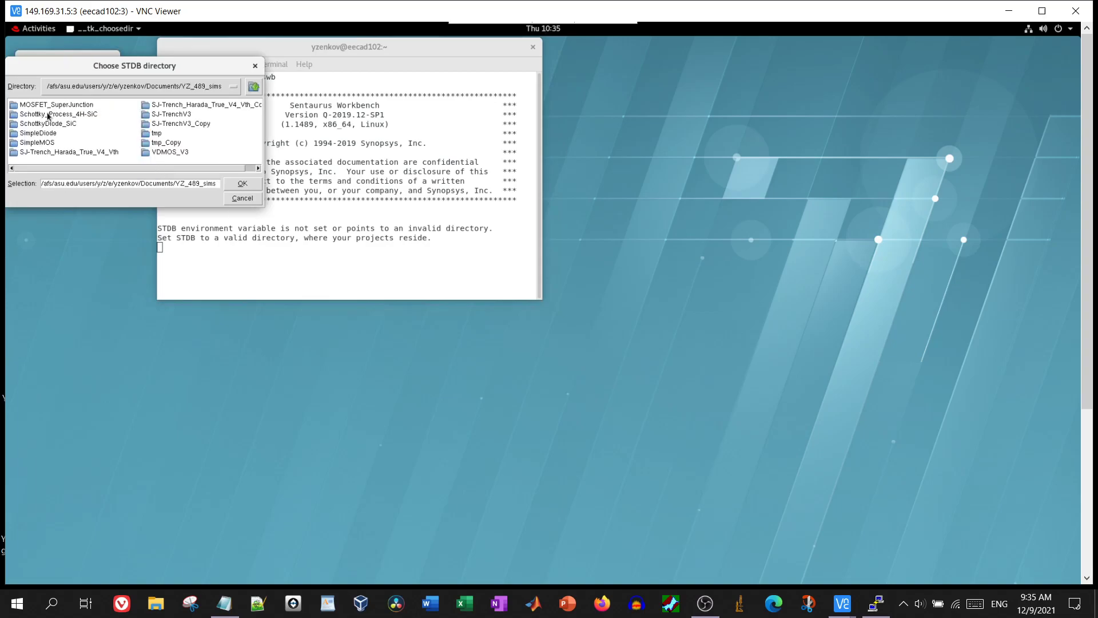
pyautogui.click(257, 185)
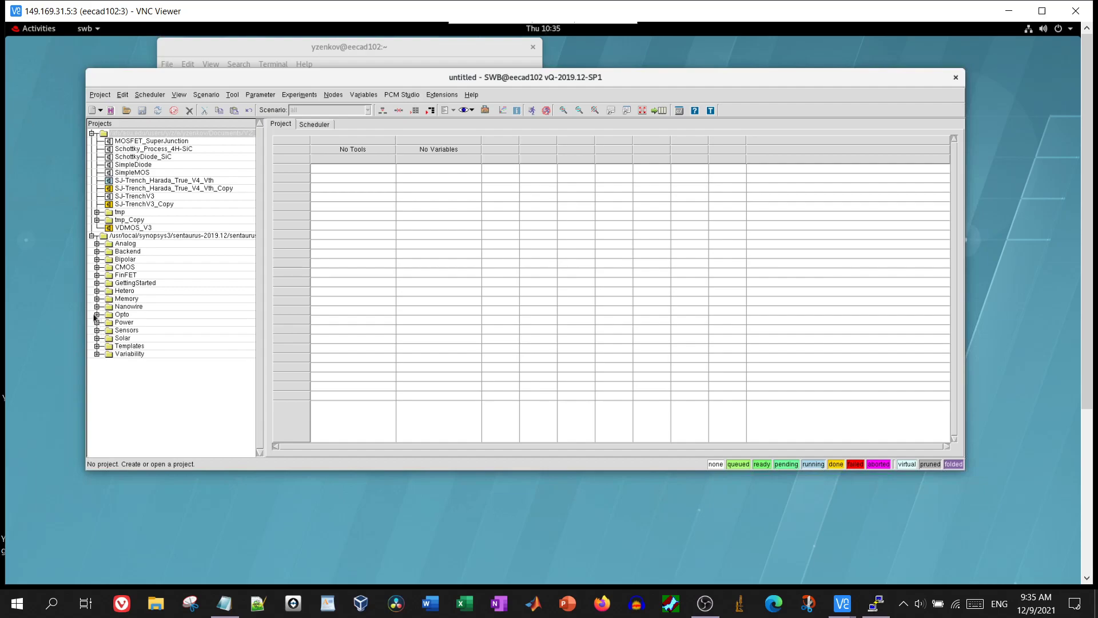
# Expand the Power examples and open the Schottky_Process_4H-SiC project
pyautogui.click(96, 314)
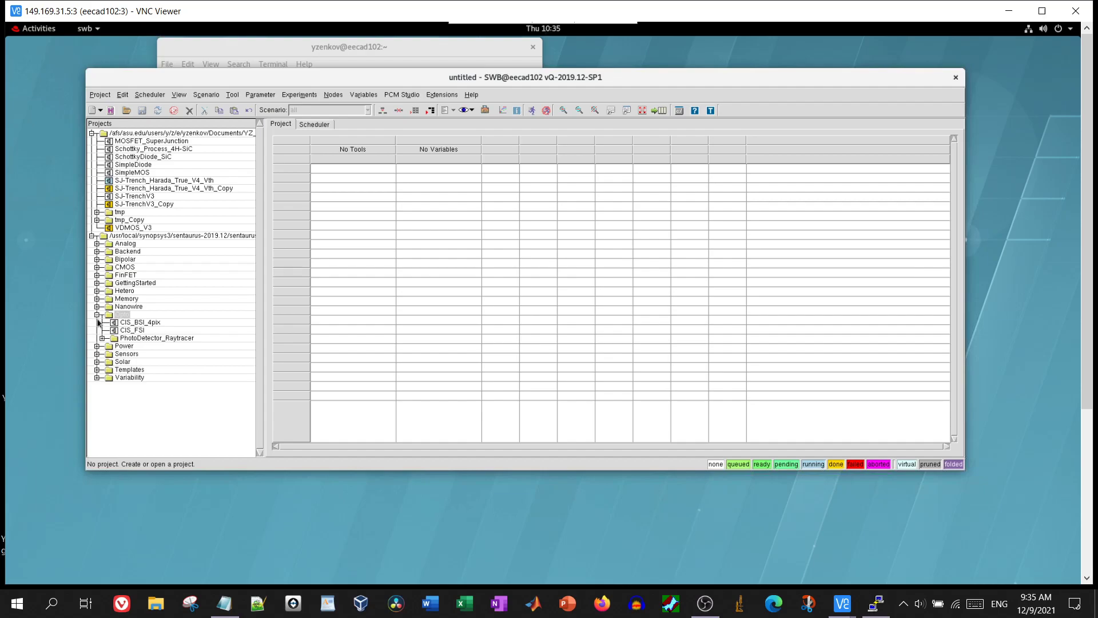
pyautogui.click(97, 315)
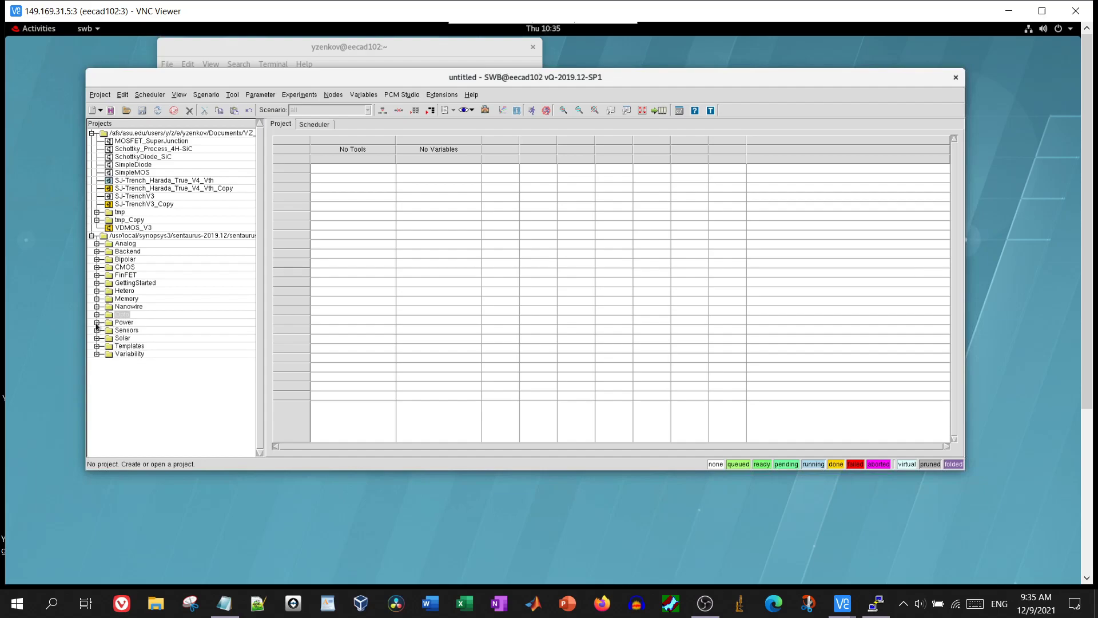
pyautogui.click(96, 323)
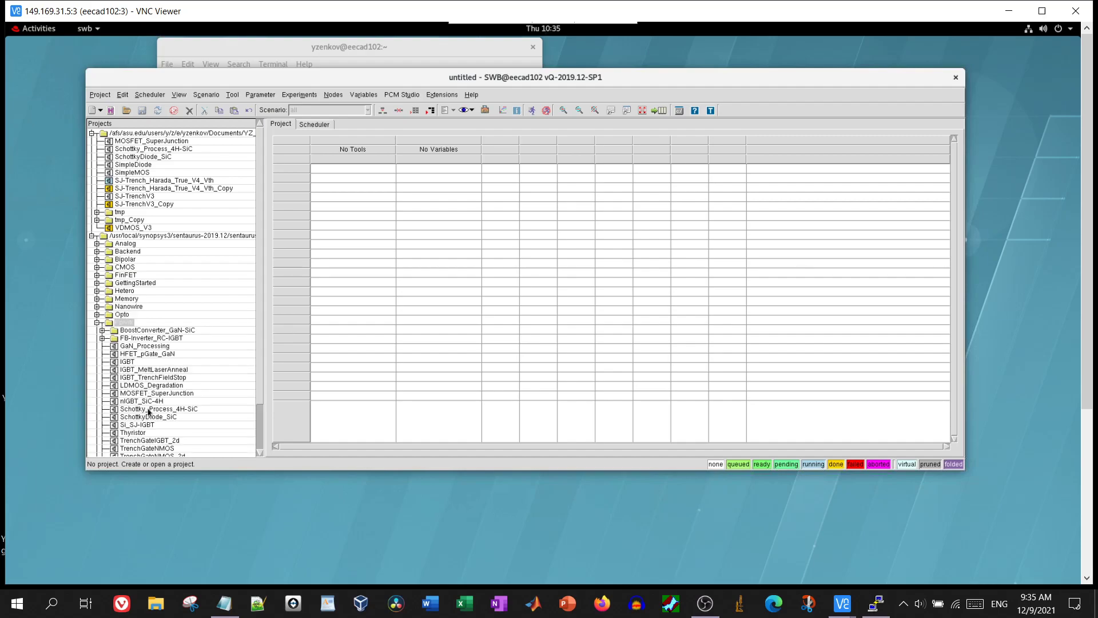
pyautogui.click(149, 409)
pyautogui.doubleClick(148, 410)
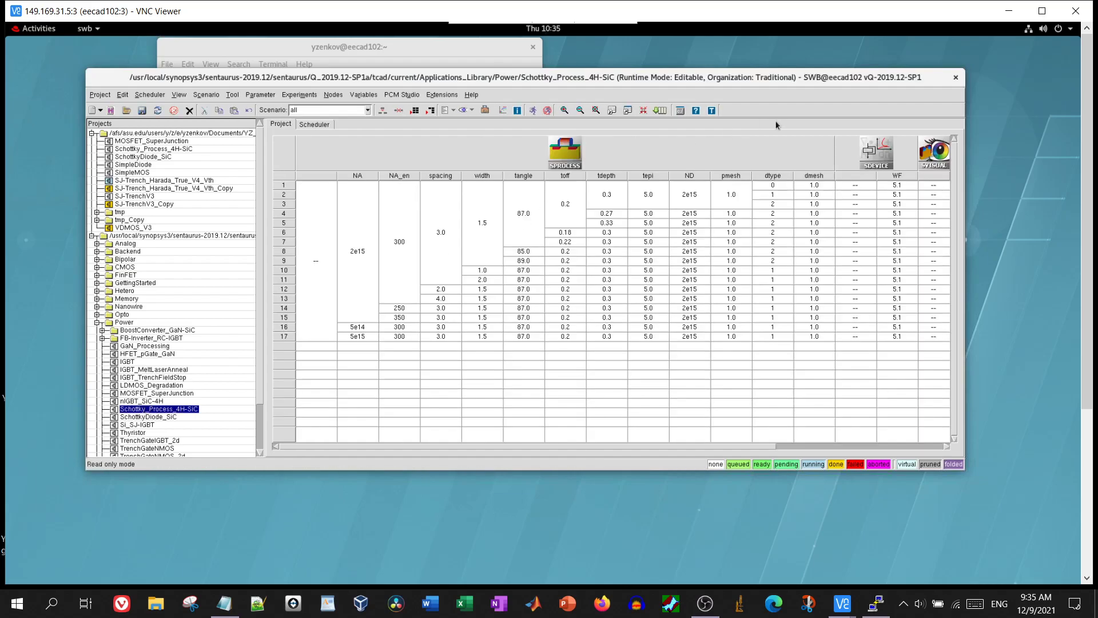
# Open the SDEVICE step's Diode_IV_des.cmd via Edit Input > Commands
pyautogui.moveTo(746, 450); pyautogui.dragTo(828, 443)
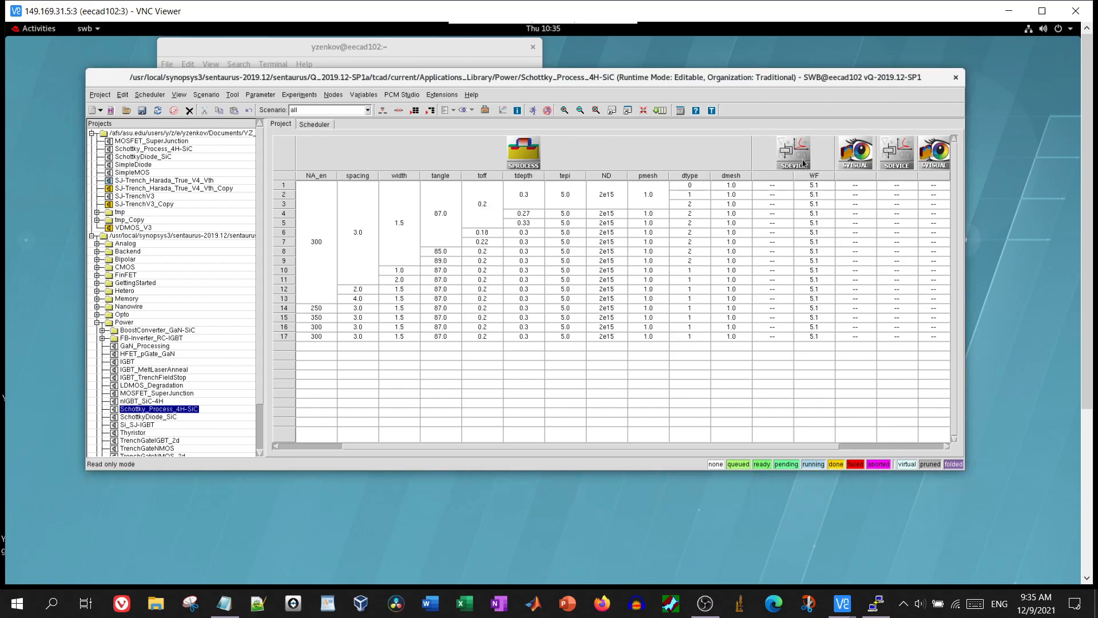
pyautogui.rightClick(804, 163)
pyautogui.moveTo(847, 252)
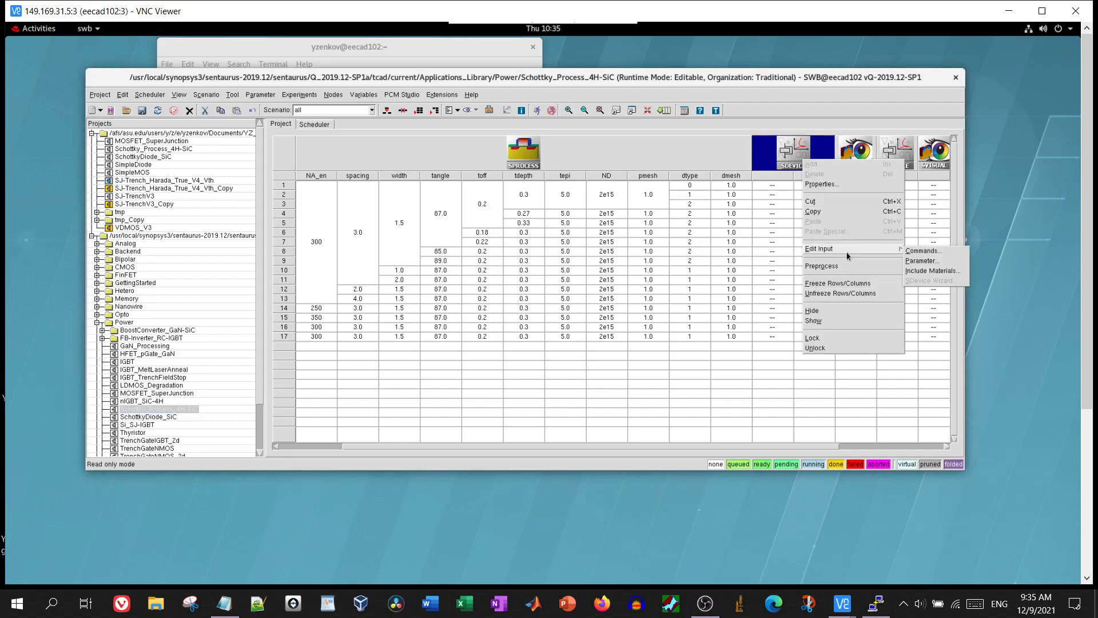
pyautogui.click(918, 252)
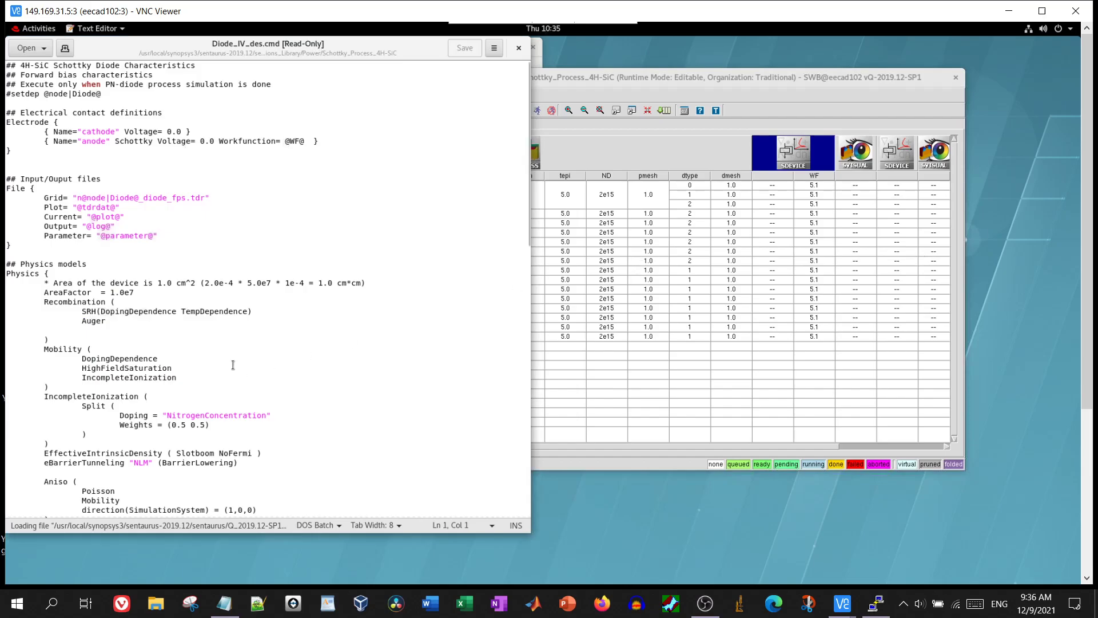
# Scroll through Diode_IV_des.cmd's physics and math sections, then close it
pyautogui.scroll(-15, 232, 365)
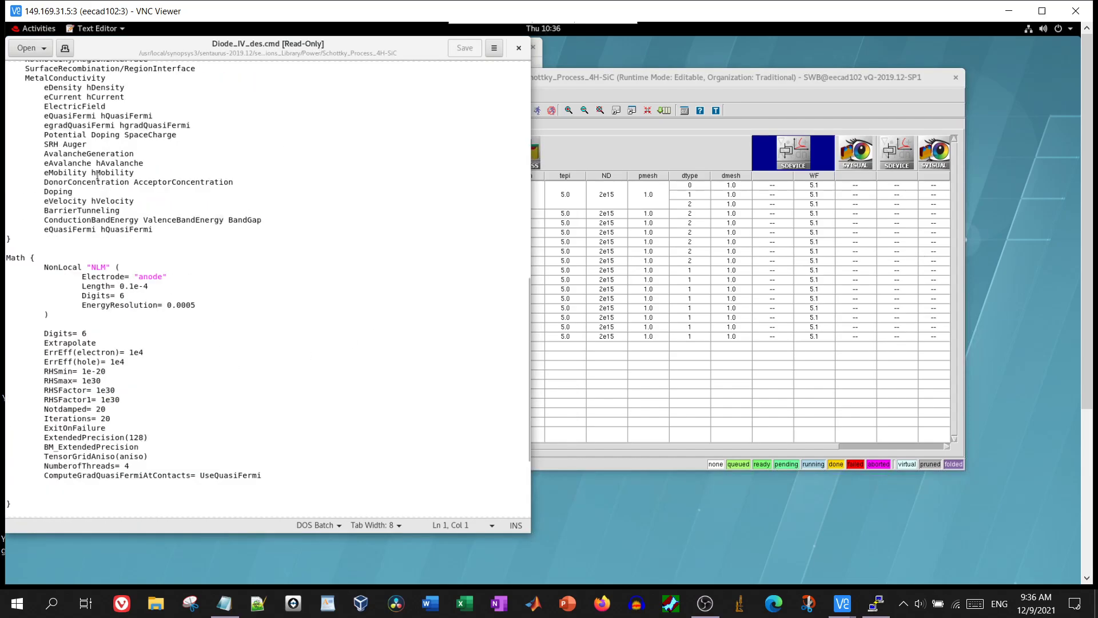
pyautogui.click(525, 49)
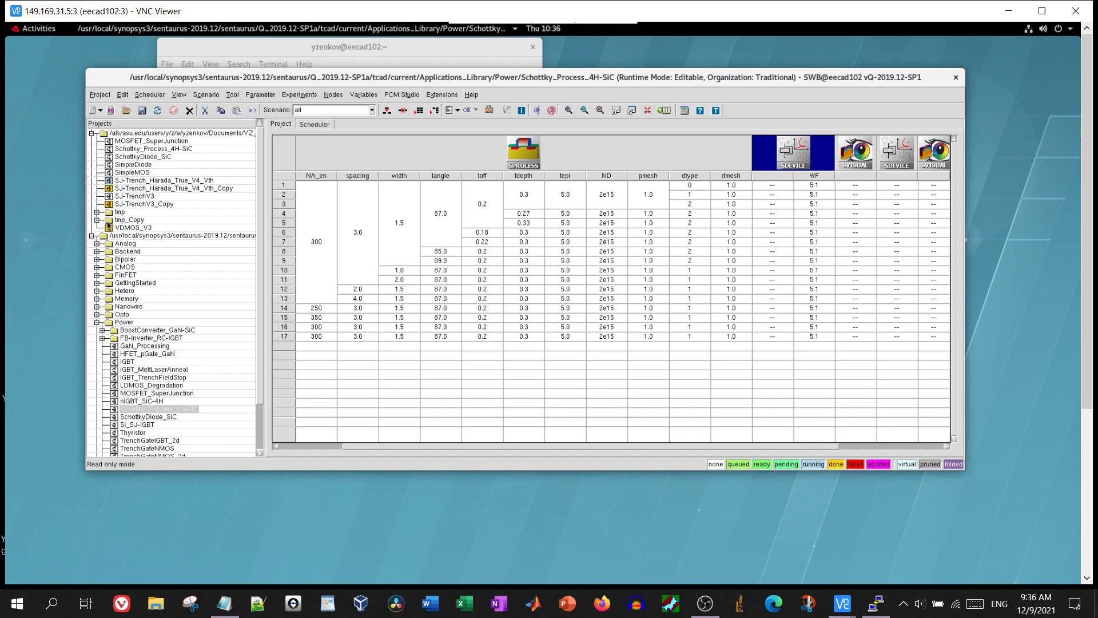
# Collapse Power and open SJ-Trench_Harada_True_V4_Vth_Copy, briefly checking the New project options
pyautogui.click(97, 322)
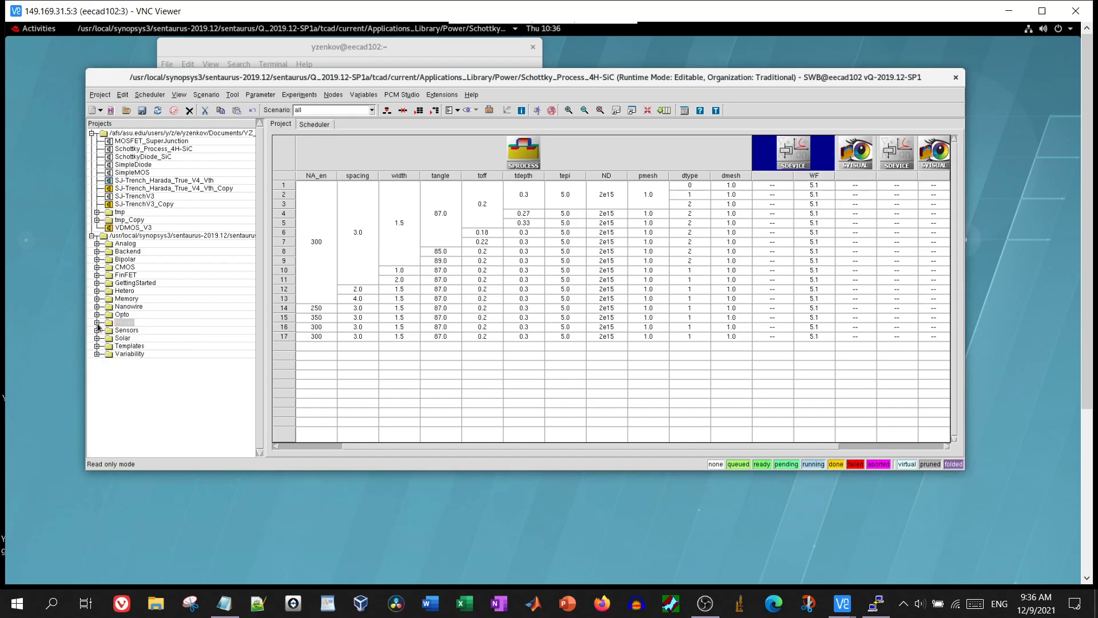
pyautogui.doubleClick(163, 188)
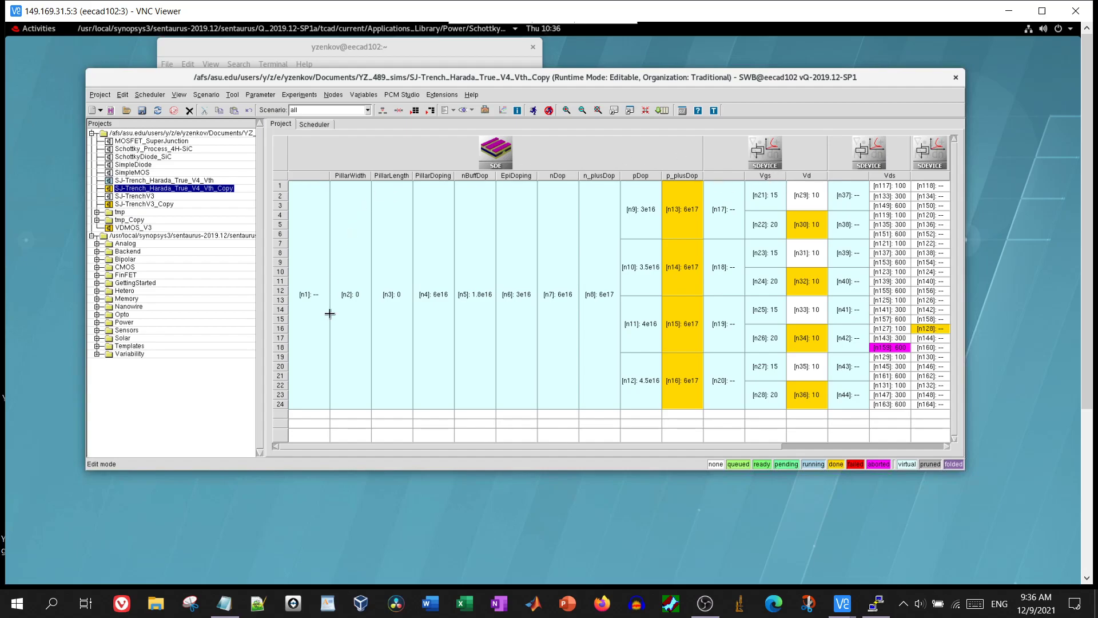
pyautogui.click(101, 112)
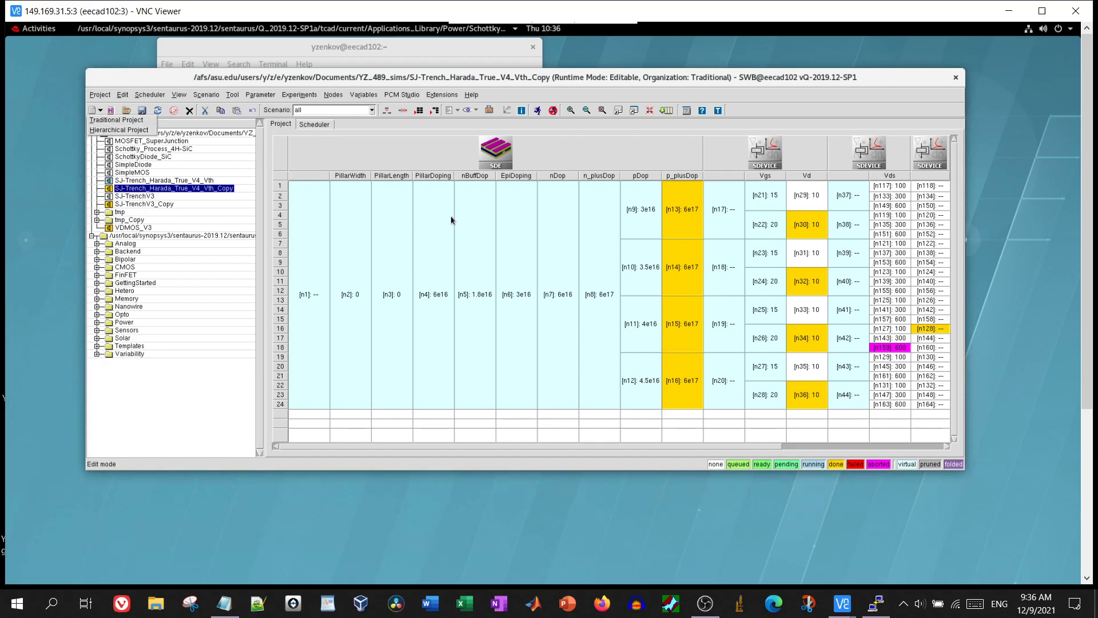
pyautogui.click(594, 163)
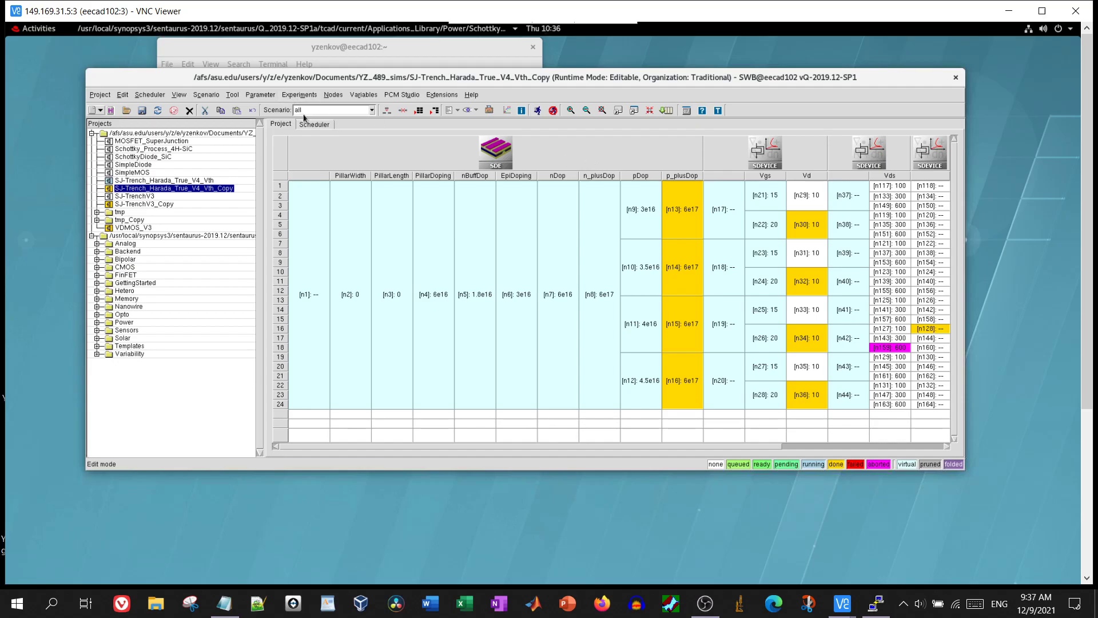
pyautogui.rightClick(422, 146)
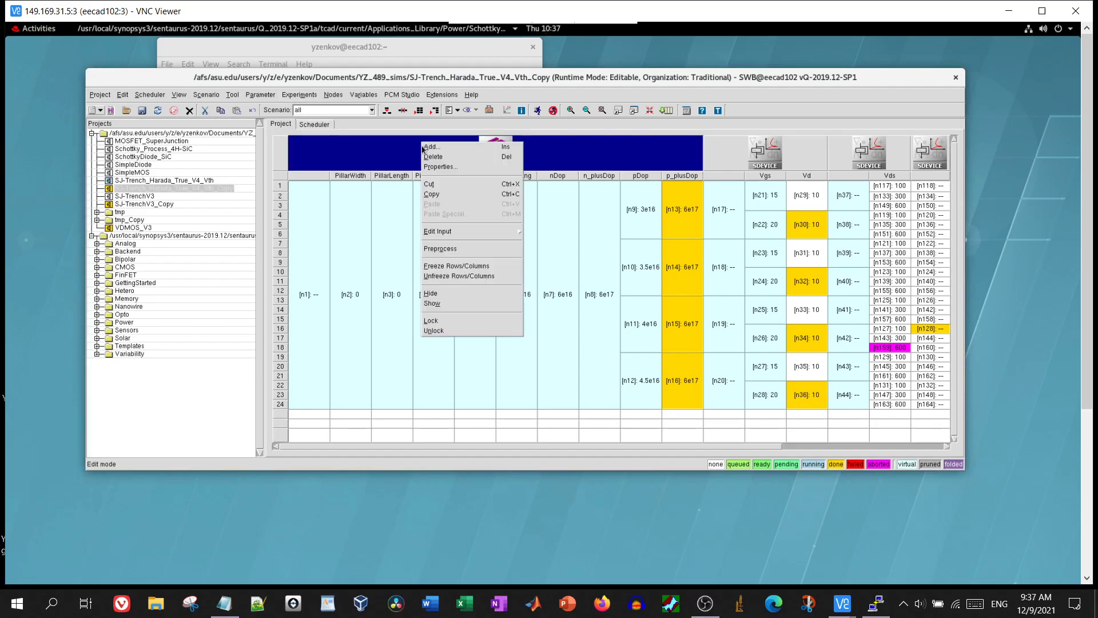
pyautogui.click(465, 151)
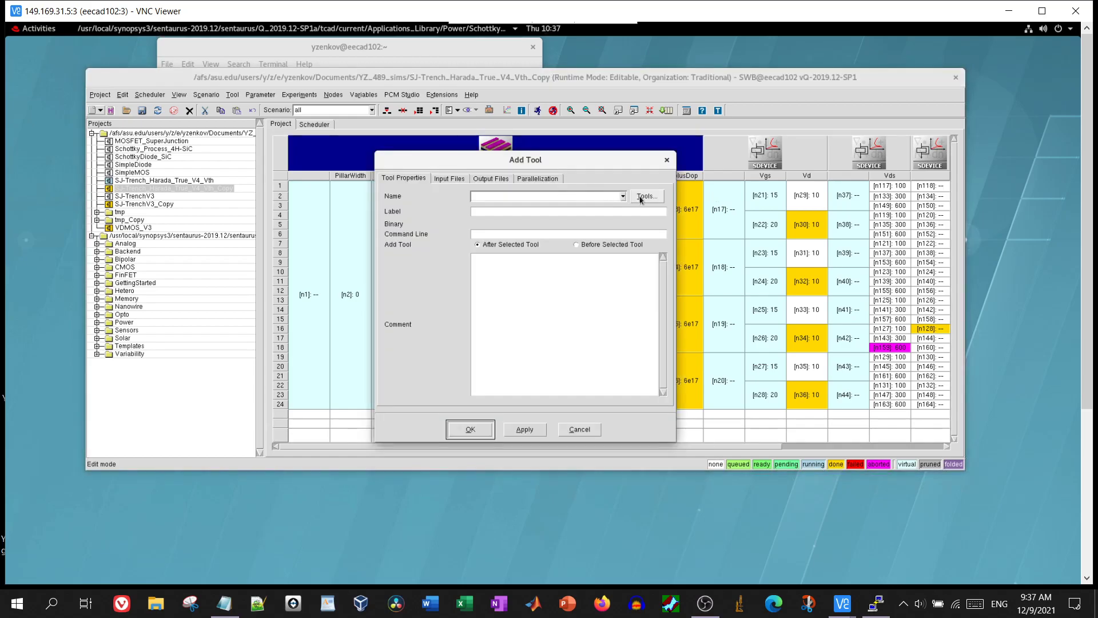
pyautogui.click(645, 196)
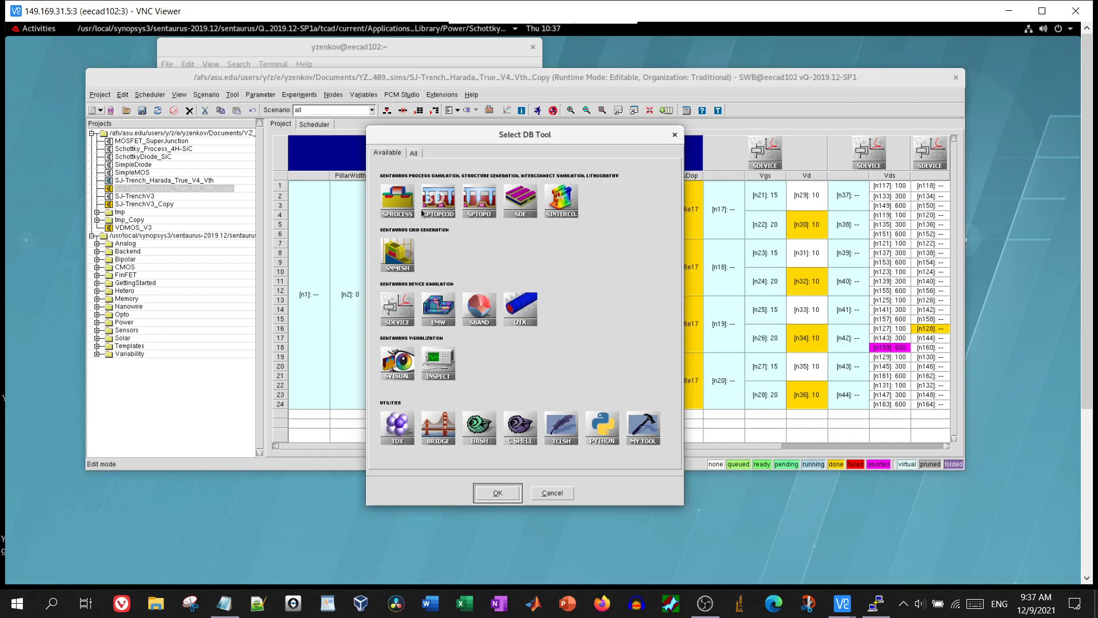
pyautogui.click(675, 135)
pyautogui.click(667, 160)
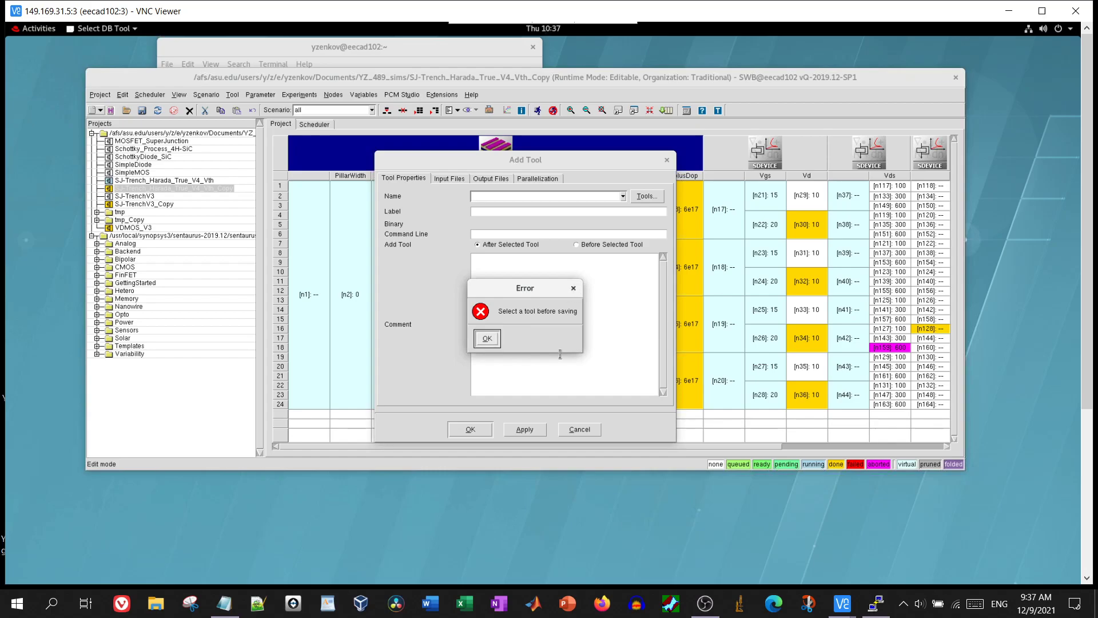
pyautogui.click(573, 289)
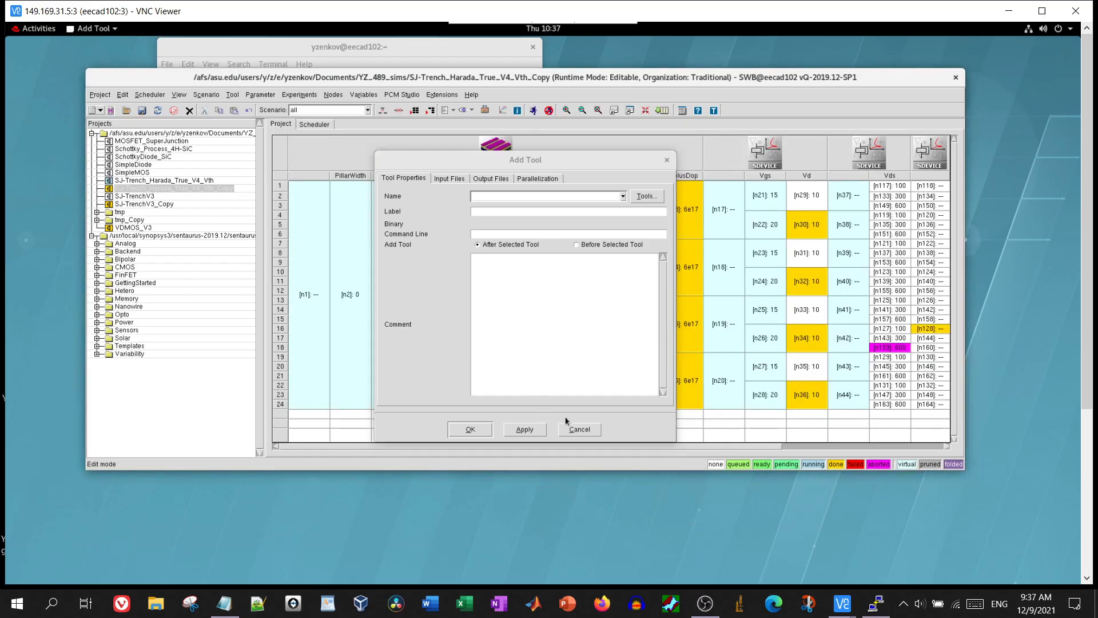
pyautogui.click(578, 429)
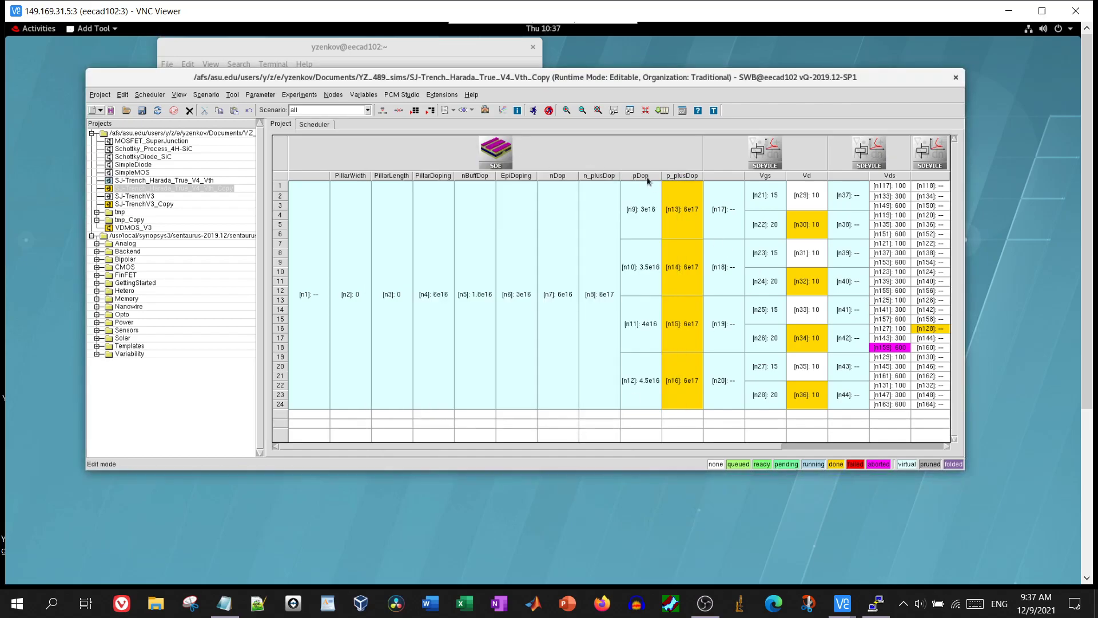
pyautogui.rightClick(409, 161)
pyautogui.moveTo(480, 252)
pyautogui.click(526, 252)
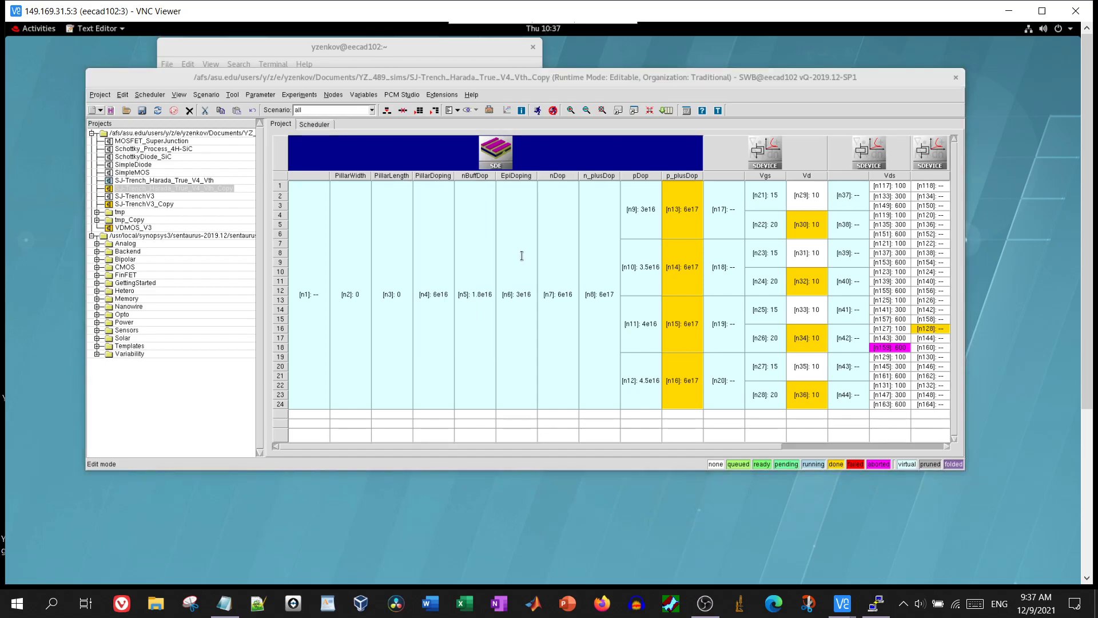
pyautogui.scroll(15, 238, 208)
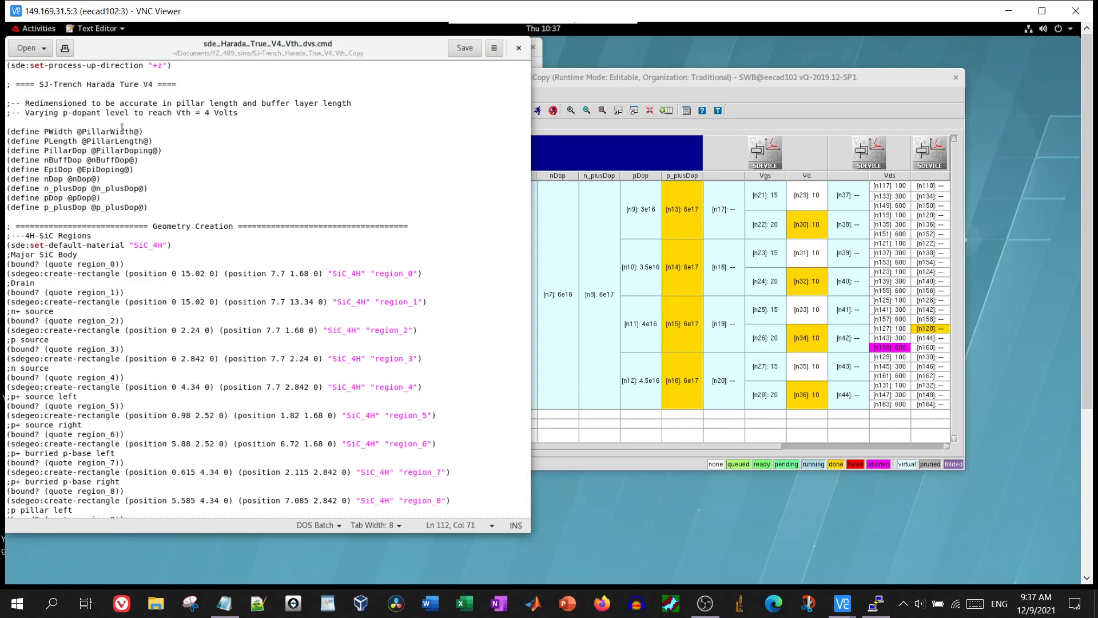
pyautogui.click(523, 49)
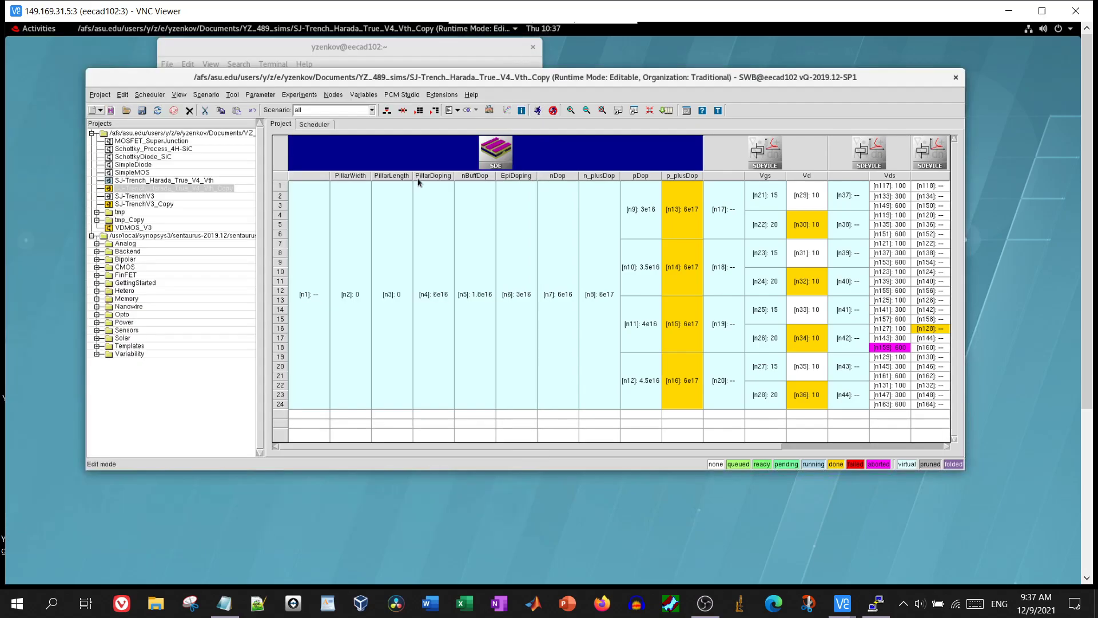
# Open and close PillarWidth's Add Parameter/Values form, then dismiss the PuTTY error and close PuTTY
pyautogui.rightClick(339, 178)
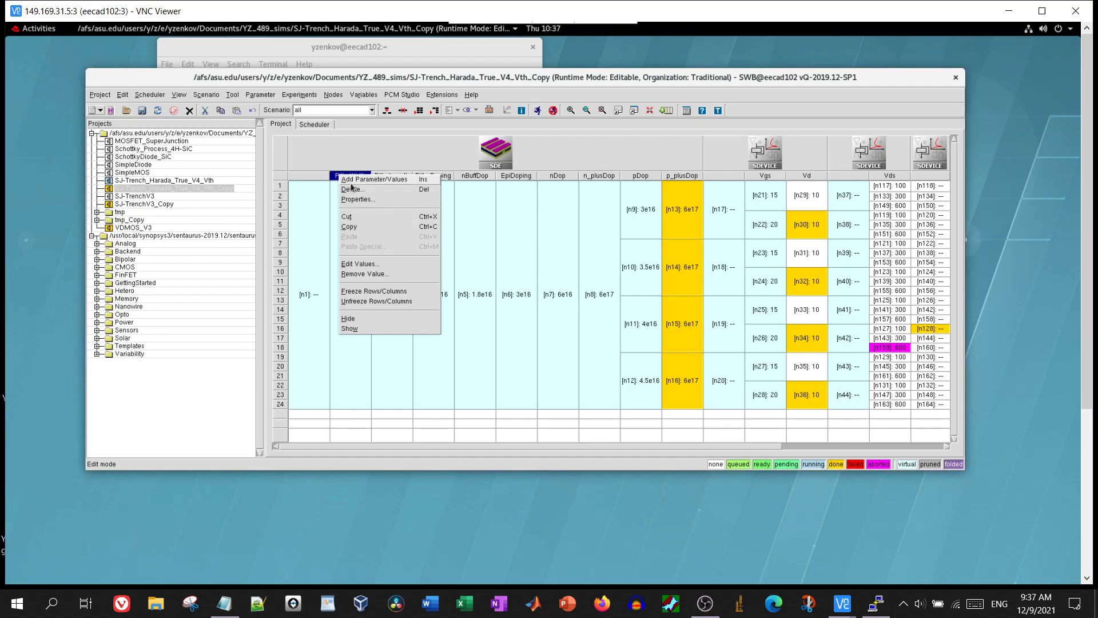
pyautogui.click(352, 180)
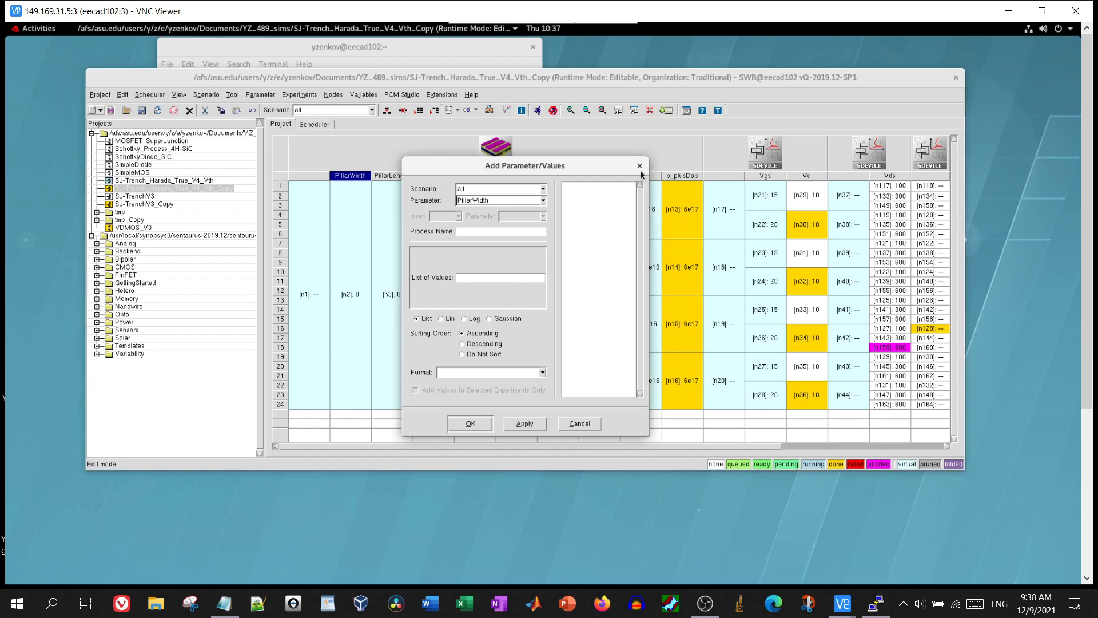
pyautogui.click(640, 166)
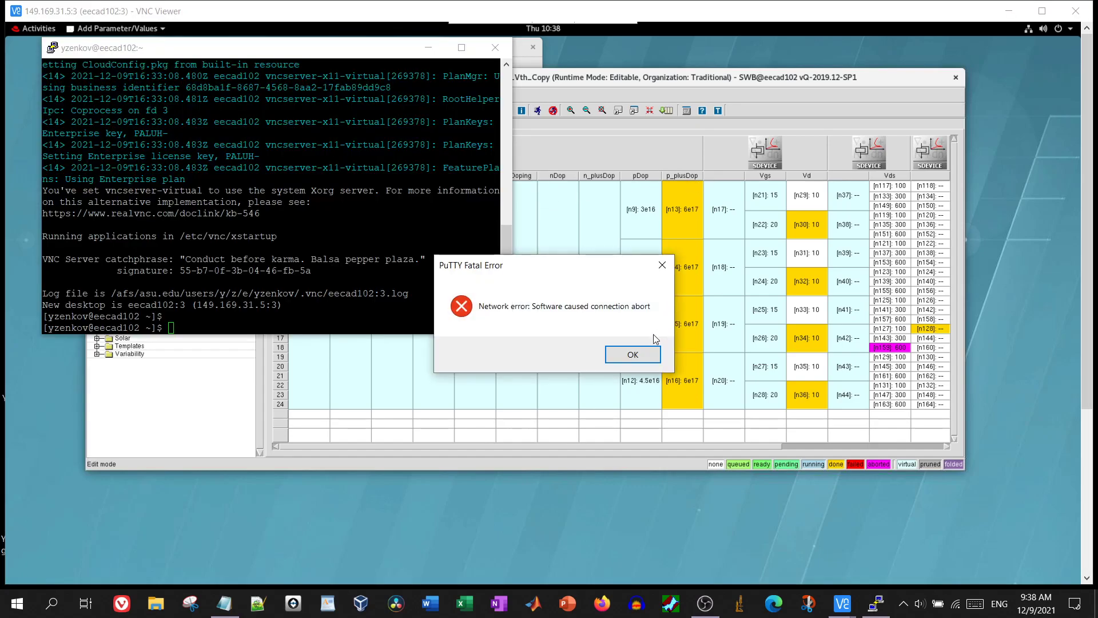
pyautogui.click(644, 356)
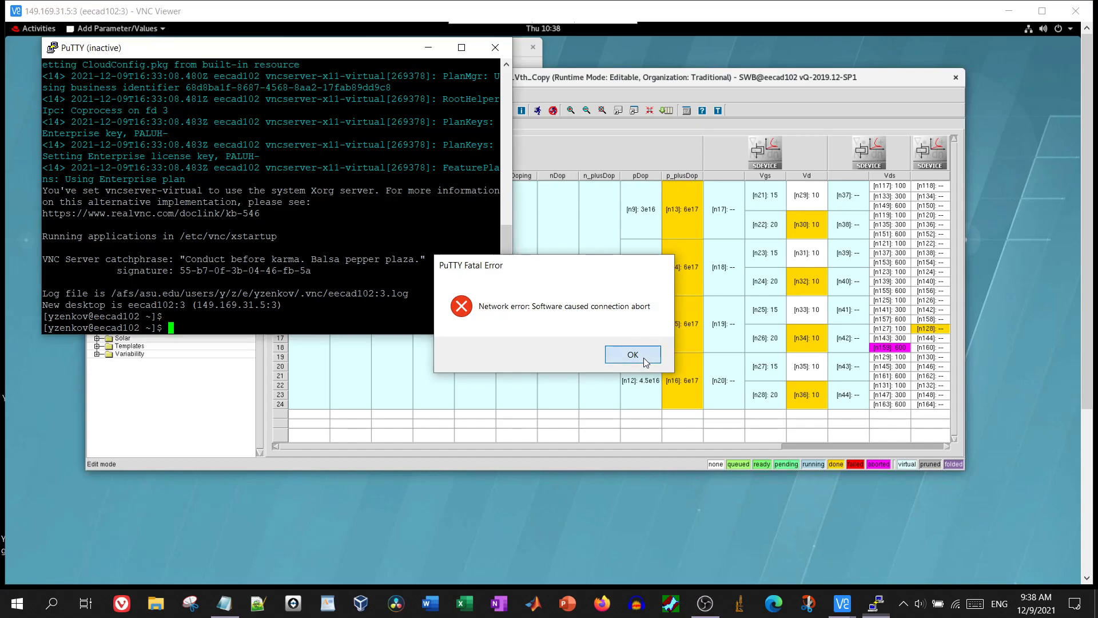
pyautogui.click(495, 48)
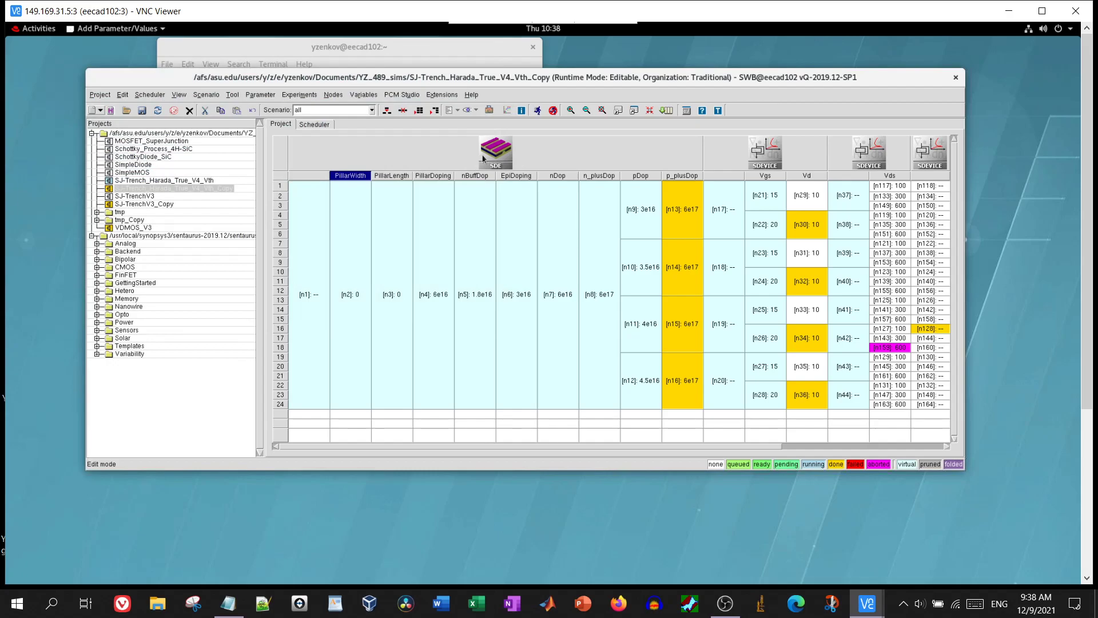
pyautogui.click(472, 95)
pyautogui.moveTo(441, 95)
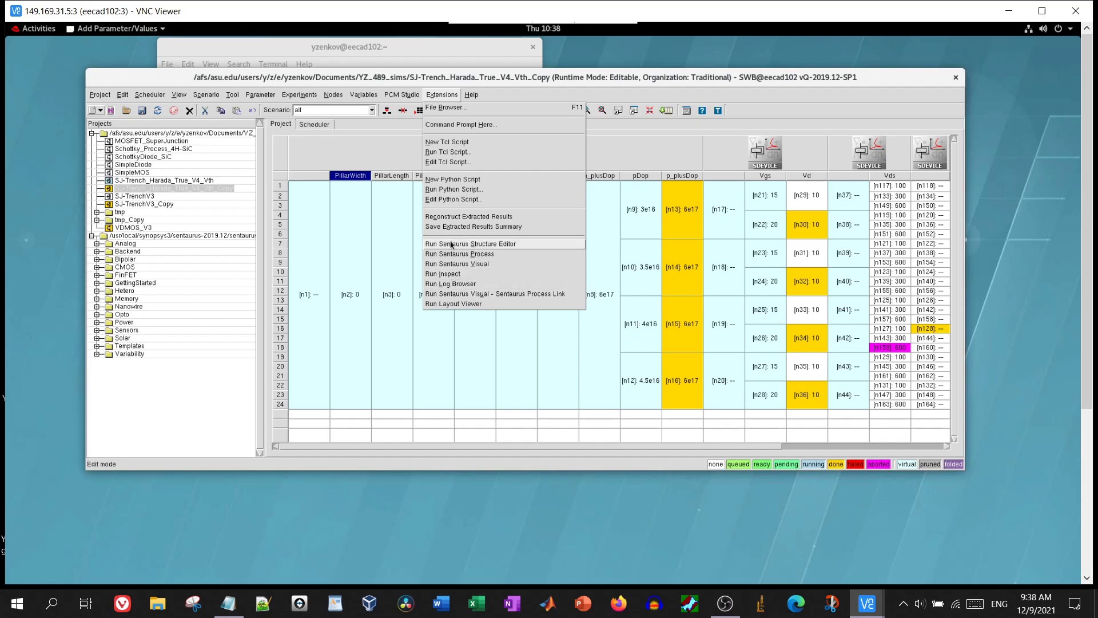
pyautogui.click(452, 246)
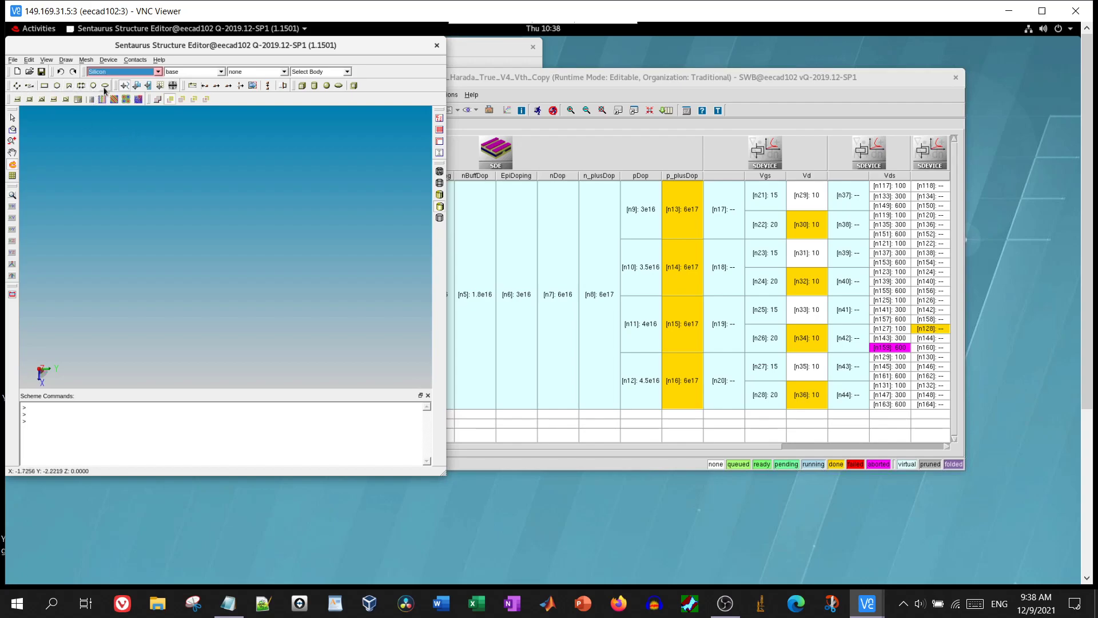
pyautogui.click(46, 86)
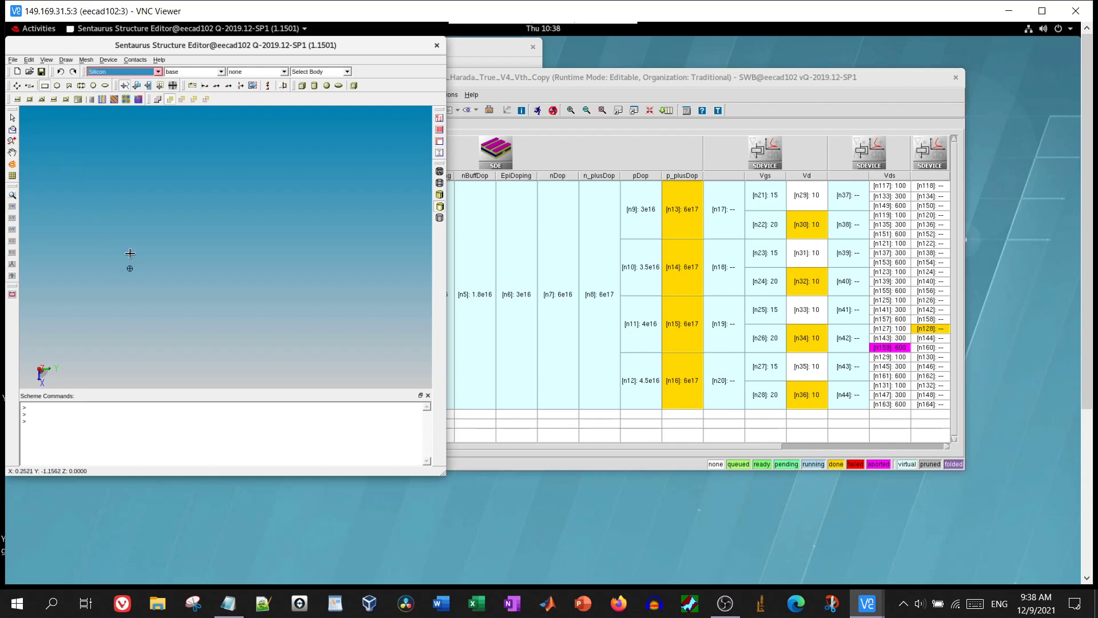
pyautogui.moveTo(122, 245); pyautogui.dragTo(265, 339)
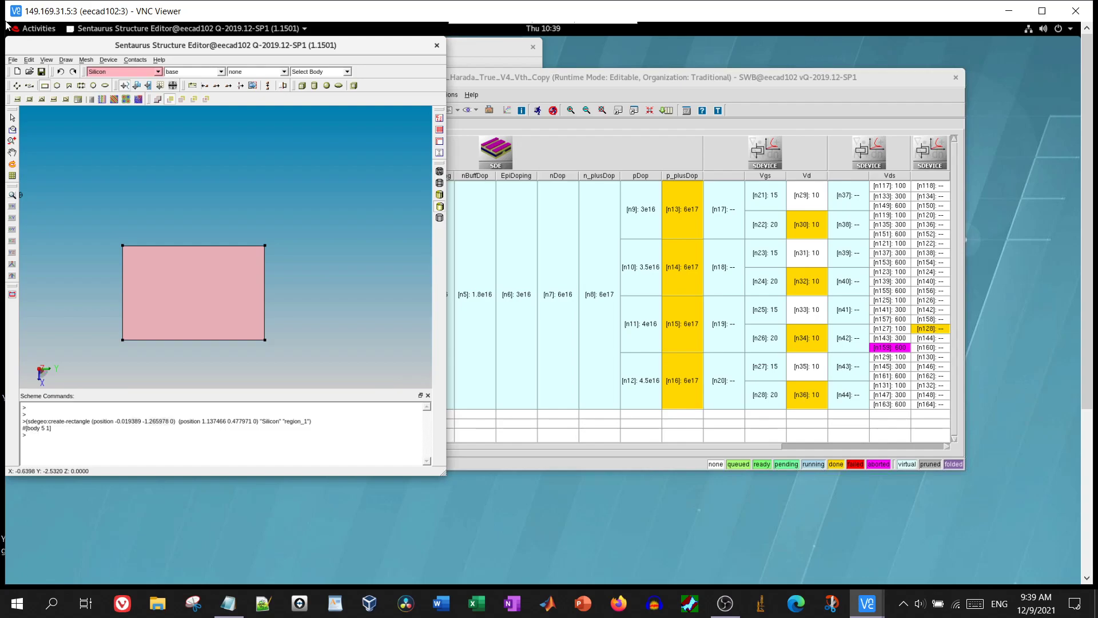
pyautogui.click(13, 59)
pyautogui.click(30, 59)
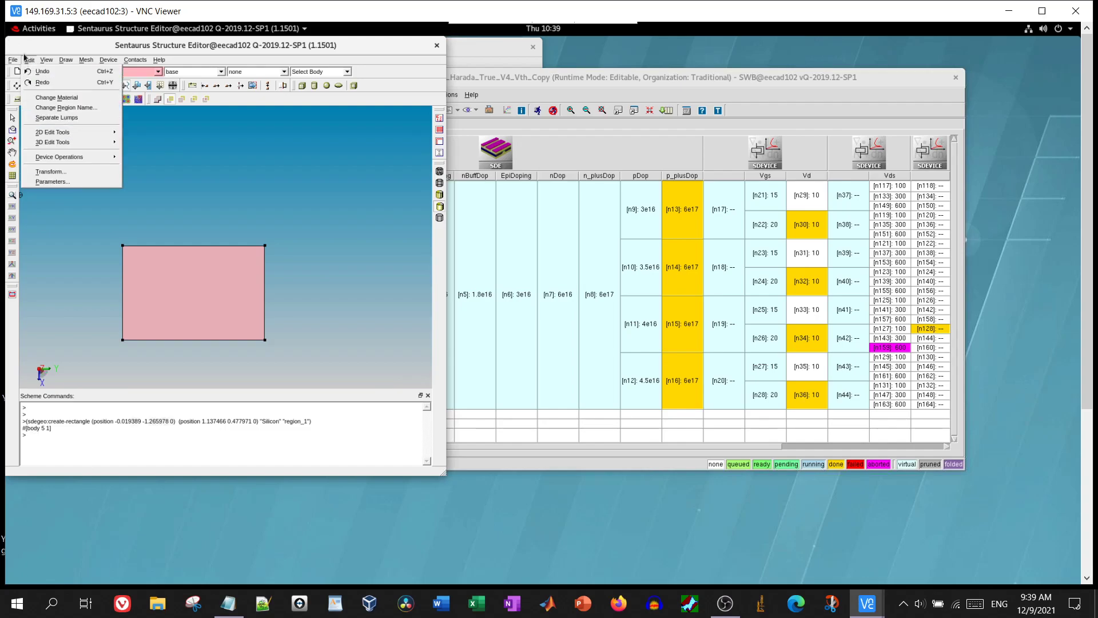
pyautogui.moveTo(15, 60)
pyautogui.moveTo(44, 167)
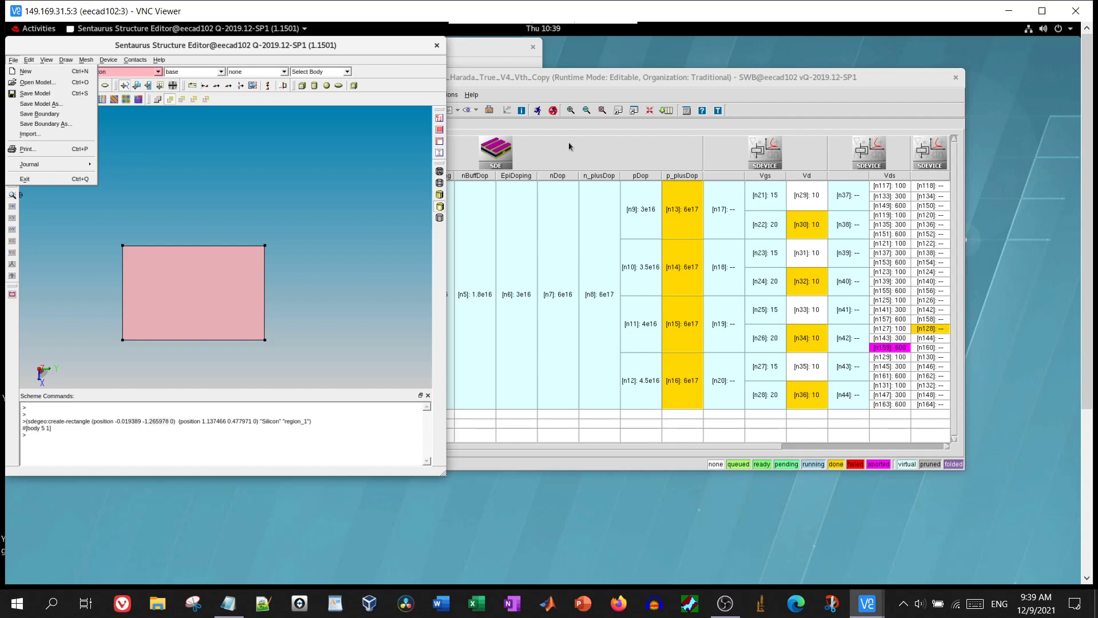
pyautogui.click(437, 49)
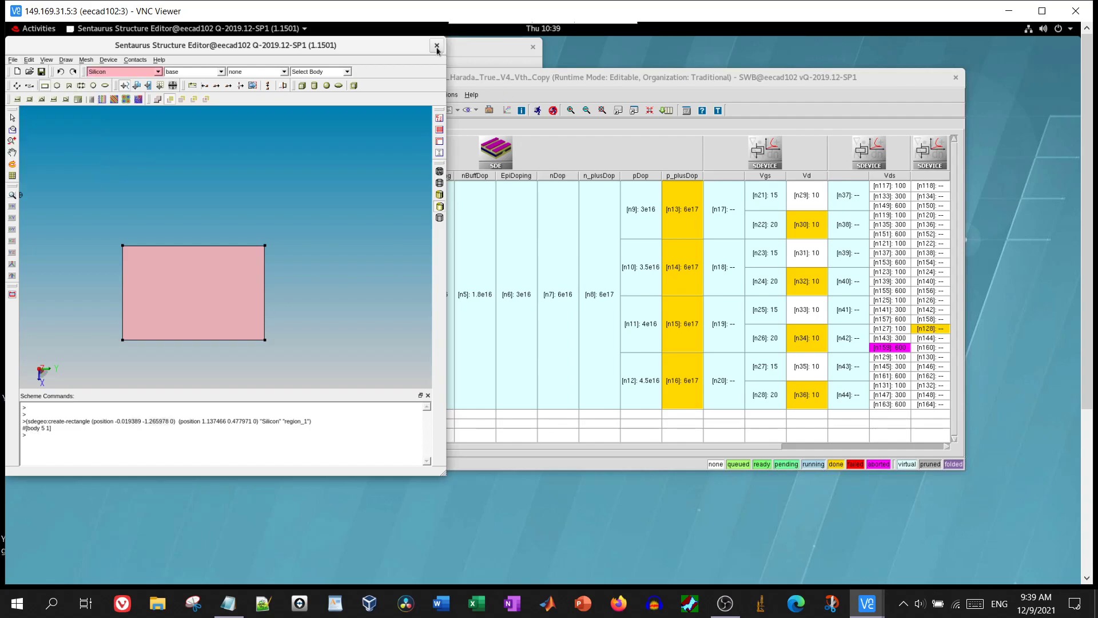
pyautogui.click(437, 50)
pyautogui.click(227, 274)
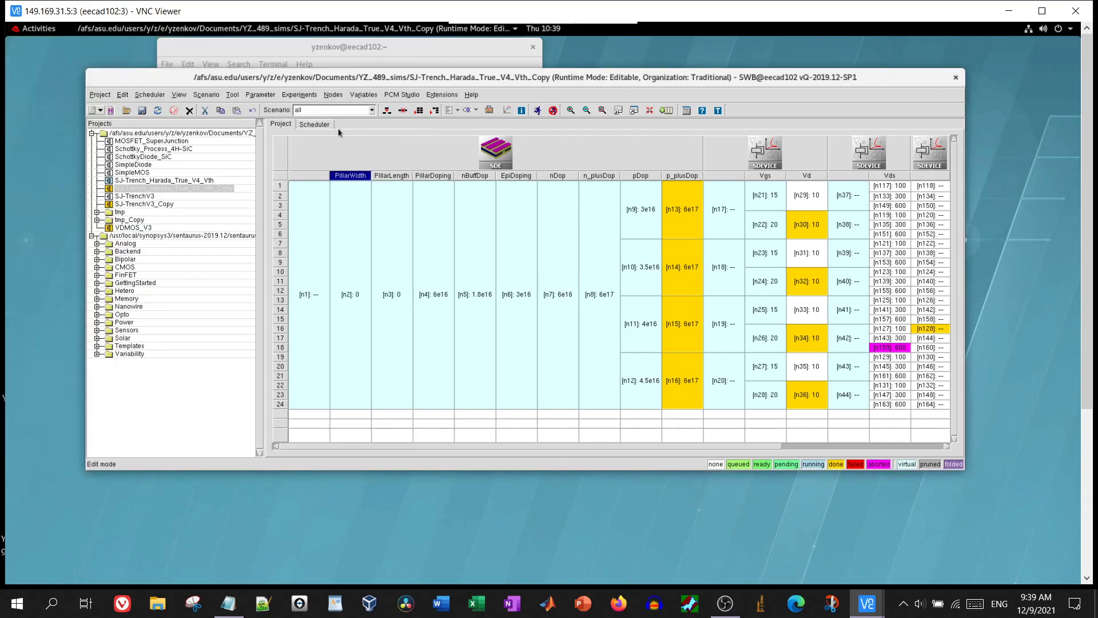
# Run all nodes of the VDMOS_V3 project, then close the generated SDE structure without saving
pyautogui.click(133, 228)
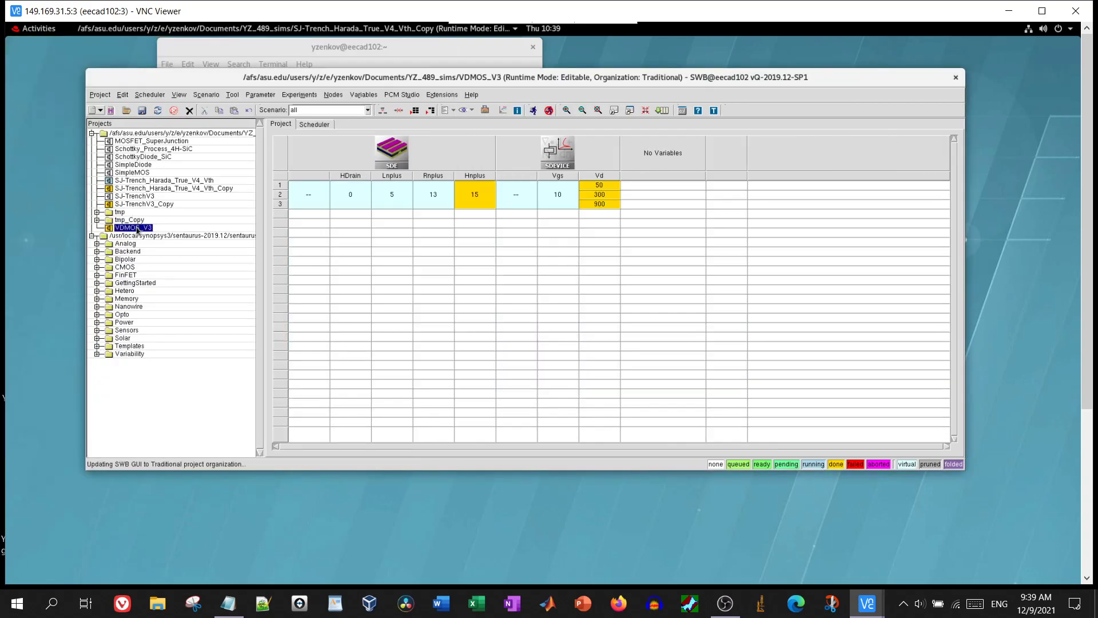
pyautogui.click(489, 199)
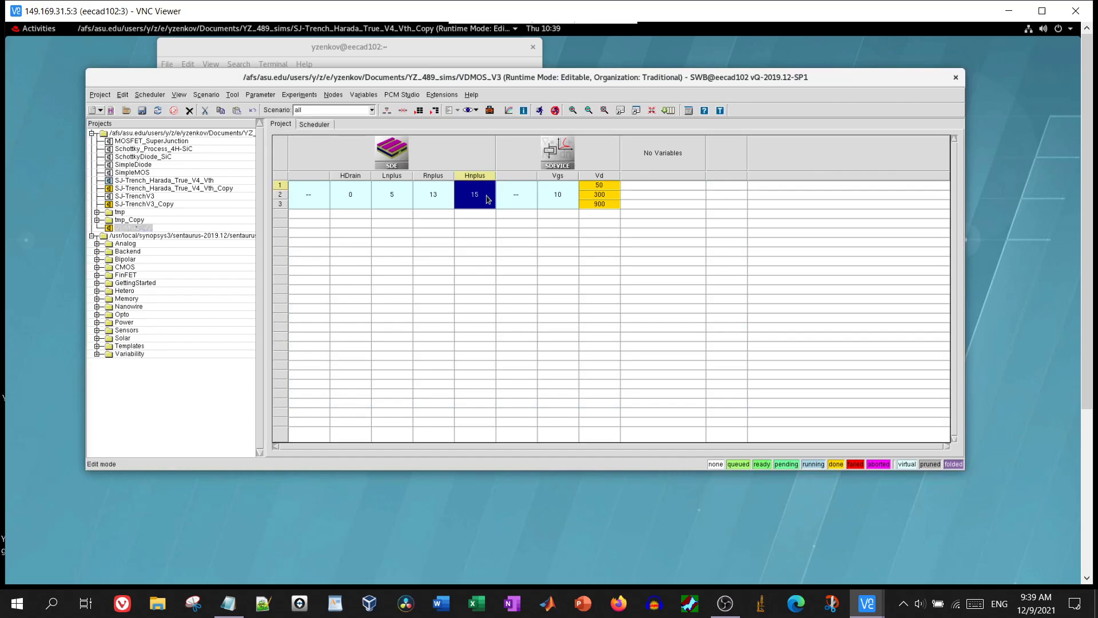
pyautogui.click(540, 111)
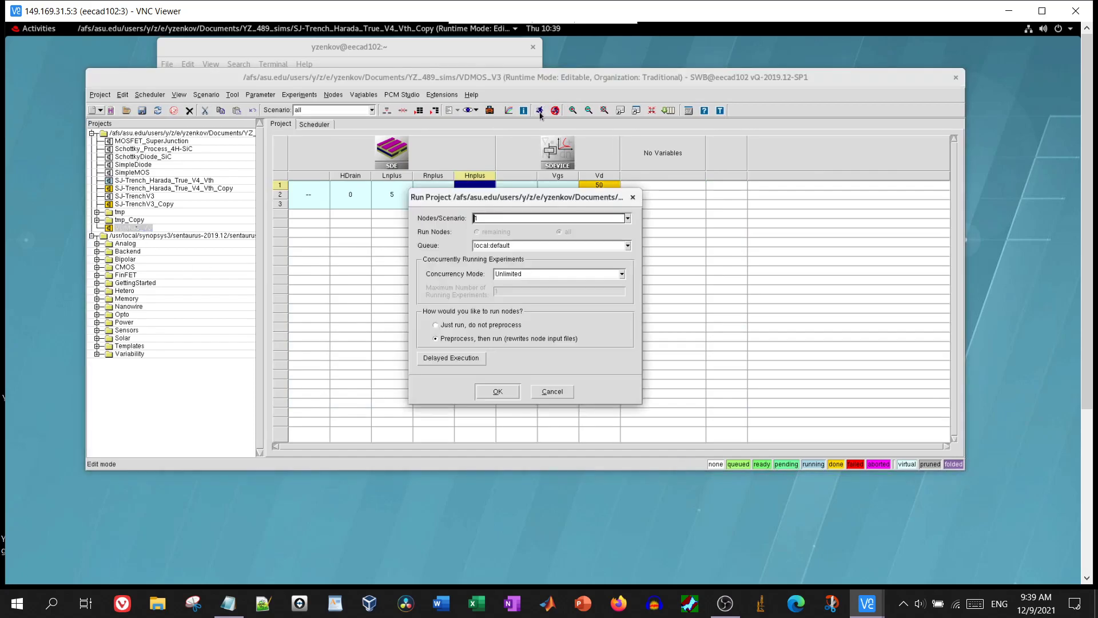
pyautogui.click(504, 393)
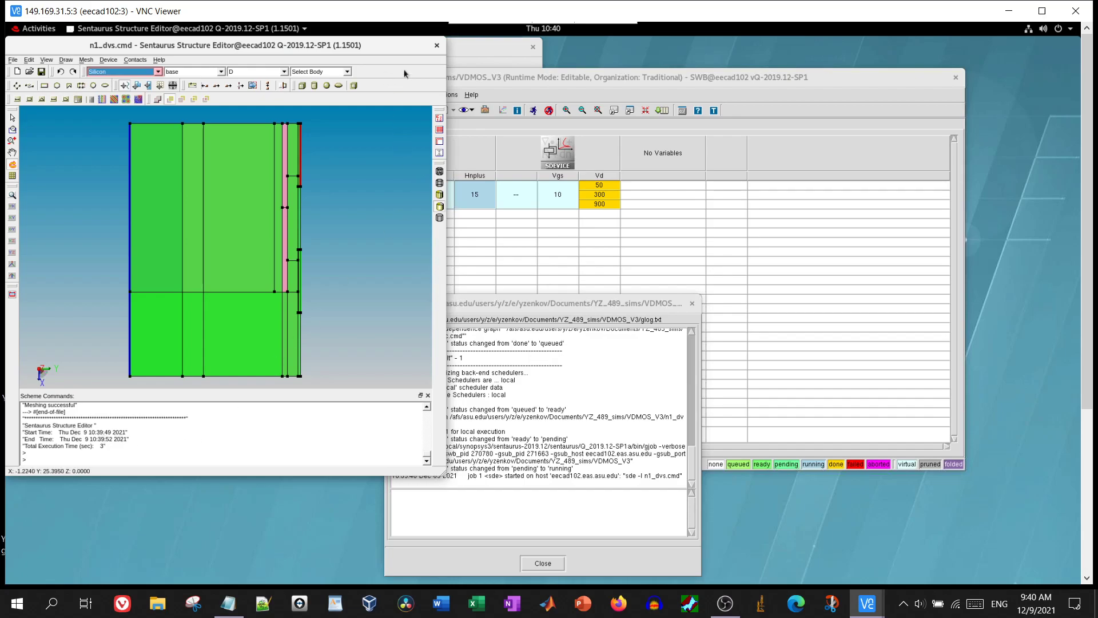
pyautogui.click(437, 49)
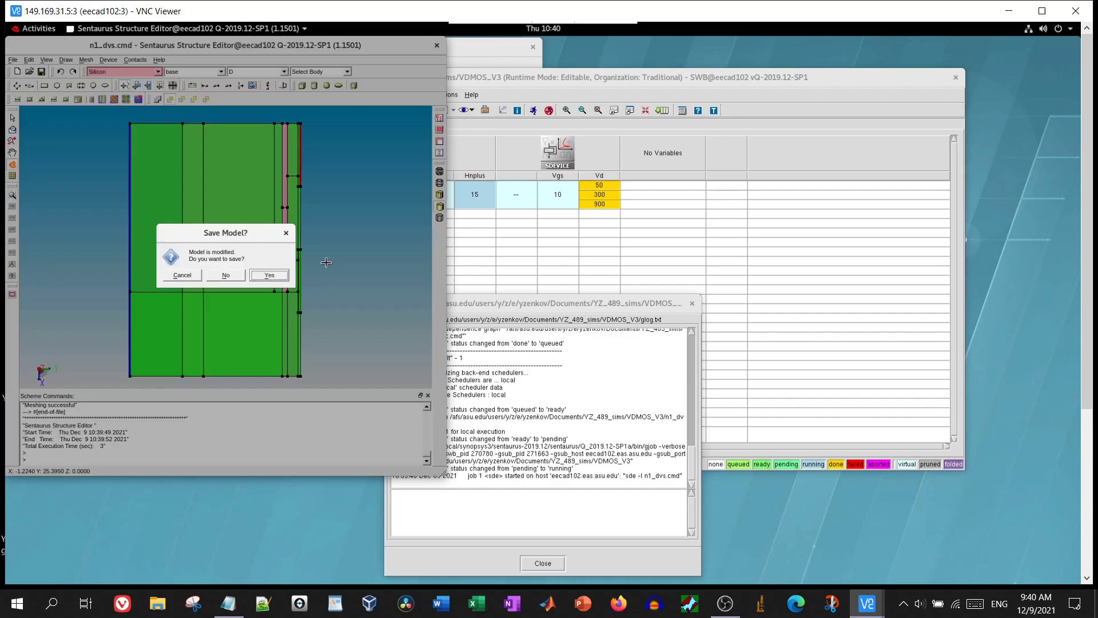
pyautogui.click(226, 275)
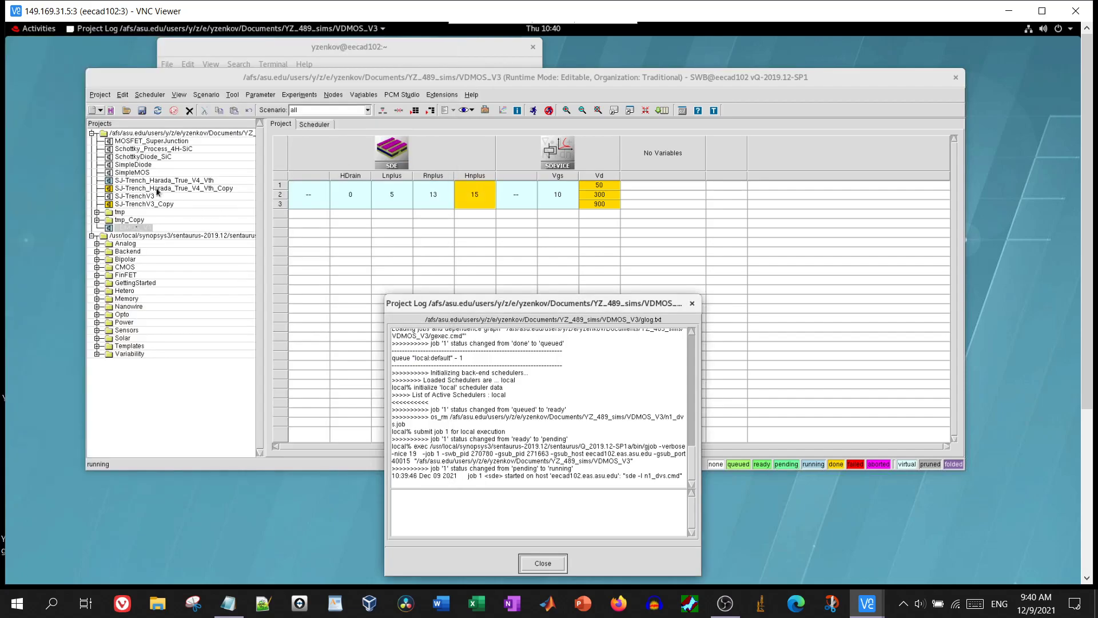
# Reopen the SJ-Trench_Harada_True_V4_Vth_Copy project and close the Project Log
pyautogui.click(158, 189)
pyautogui.doubleClick(157, 189)
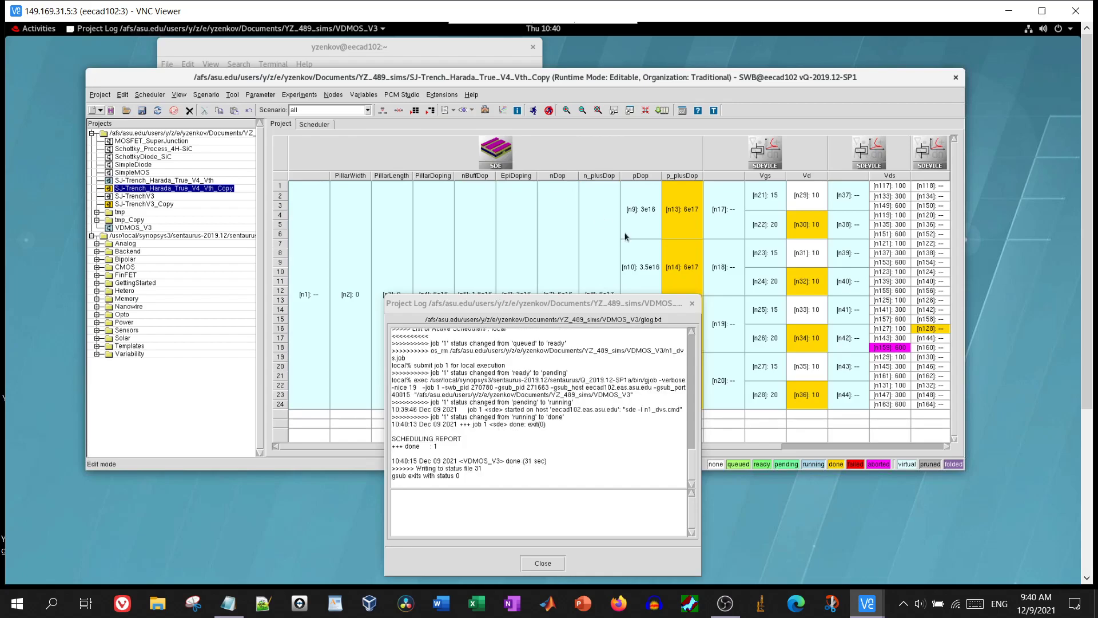
pyautogui.click(657, 304)
pyautogui.click(716, 89)
pyautogui.moveTo(719, 303); pyautogui.dragTo(817, 270)
pyautogui.click(890, 273)
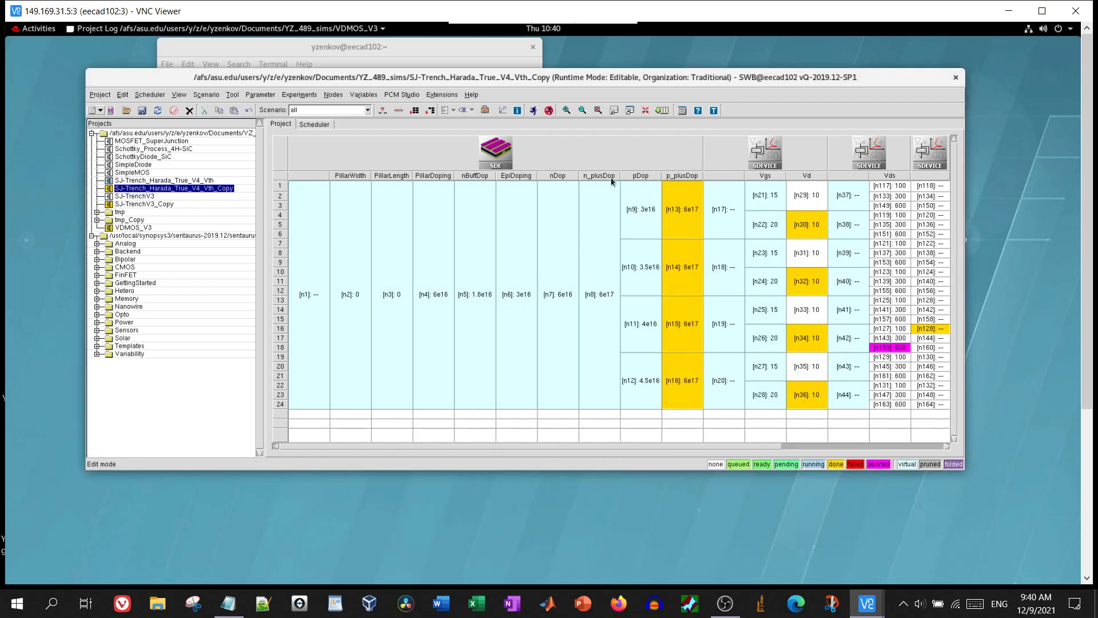
# Open sde_Harada_True_V4_Vth_dvs.cmd via Edit Input > Commands and review the PWidth define at the top
pyautogui.rightClick(590, 165)
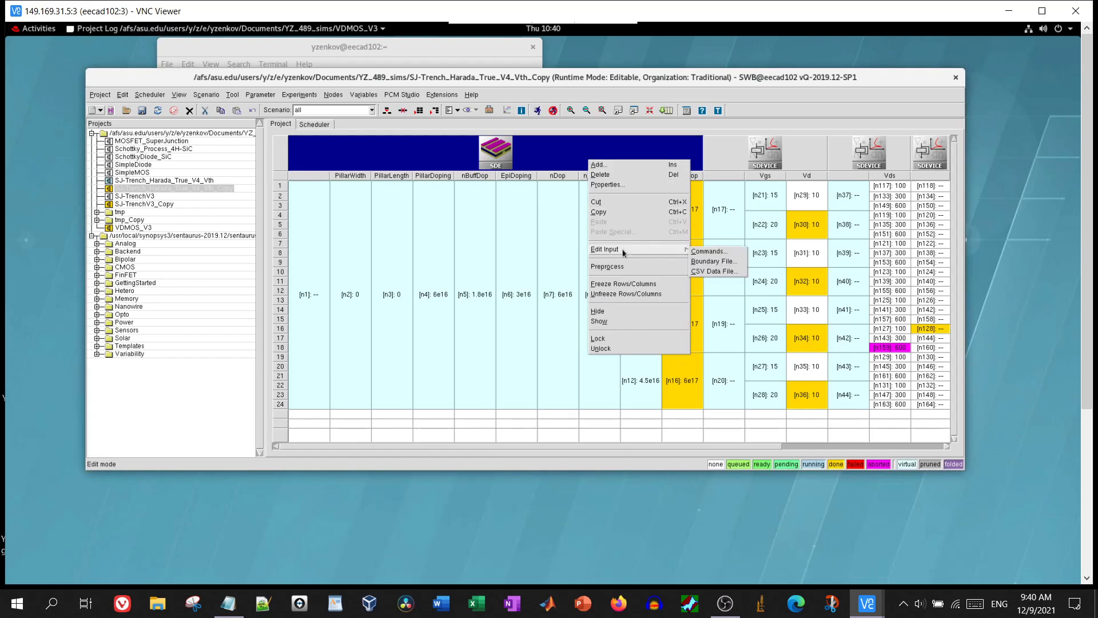
pyautogui.click(719, 260)
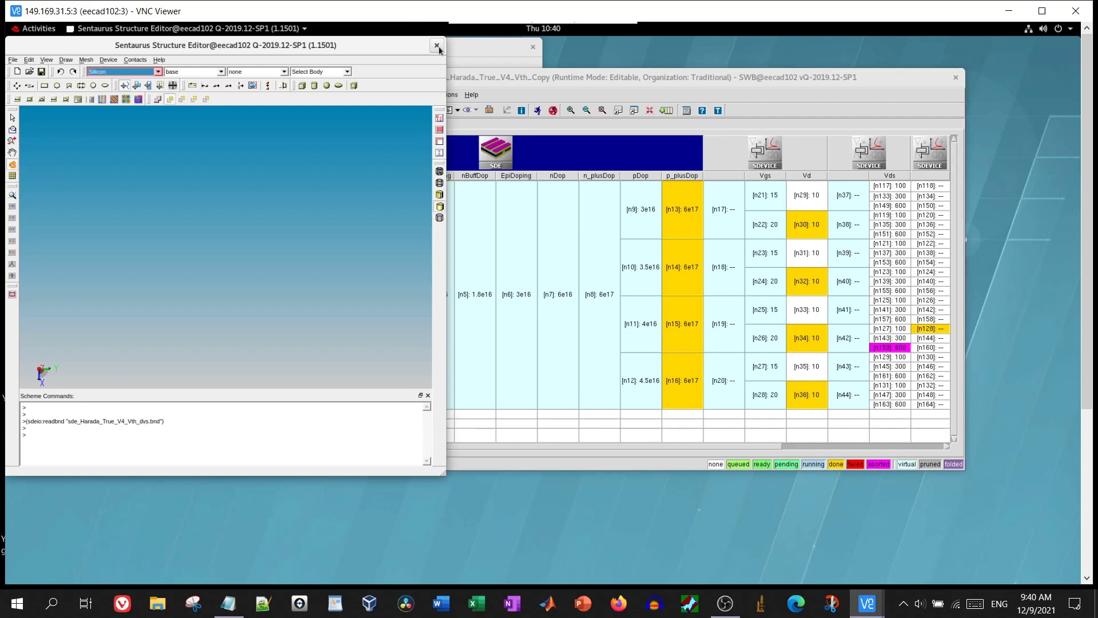
pyautogui.click(439, 47)
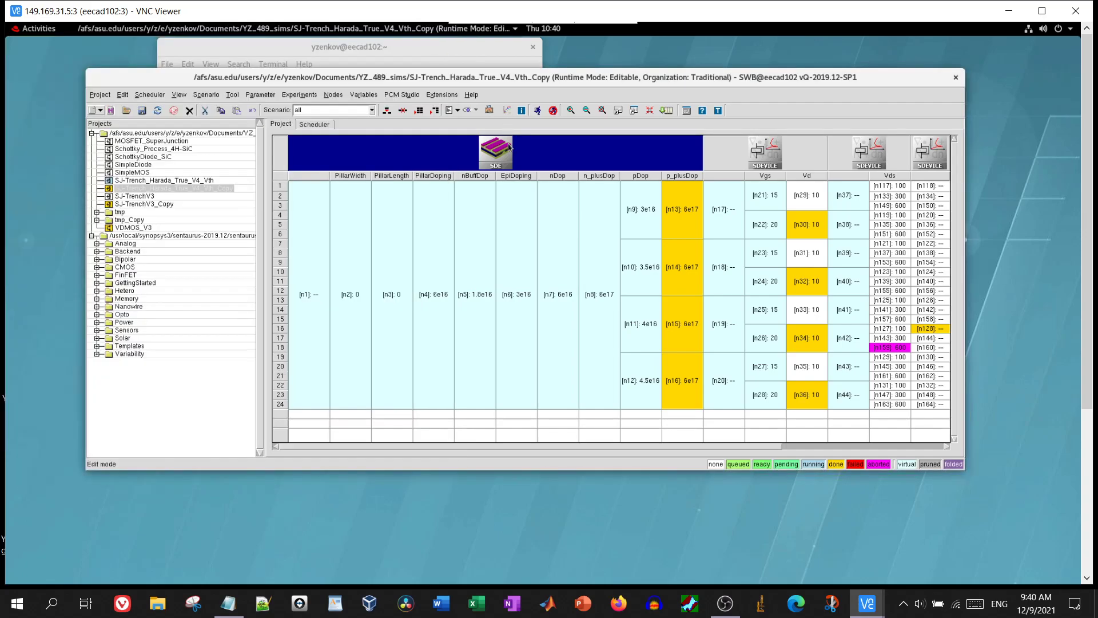
pyautogui.rightClick(508, 147)
pyautogui.moveTo(558, 239)
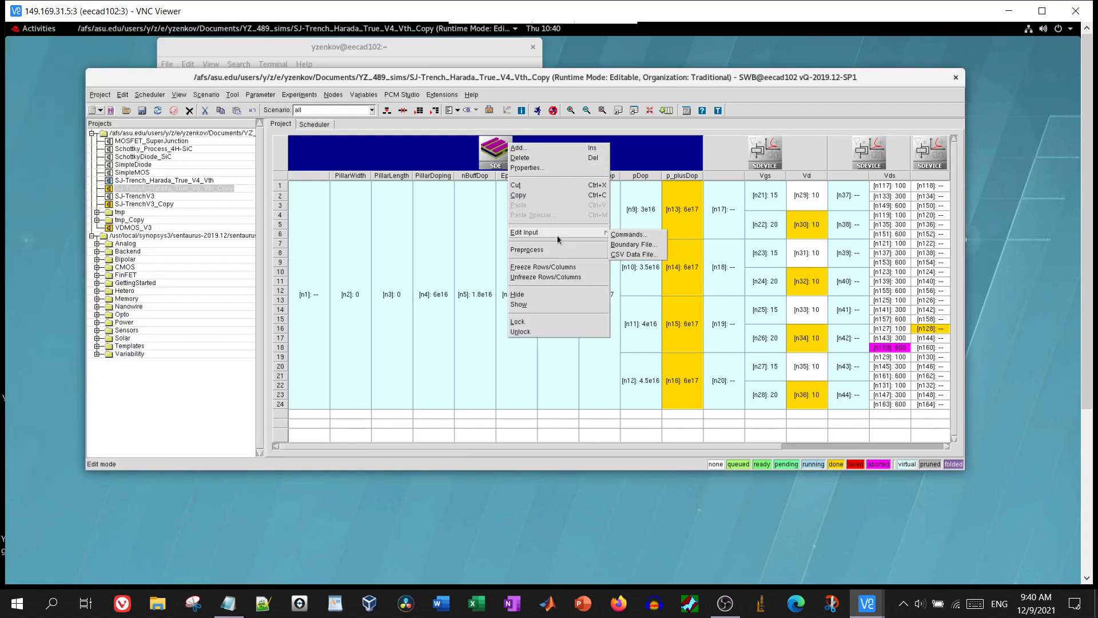
pyautogui.click(622, 237)
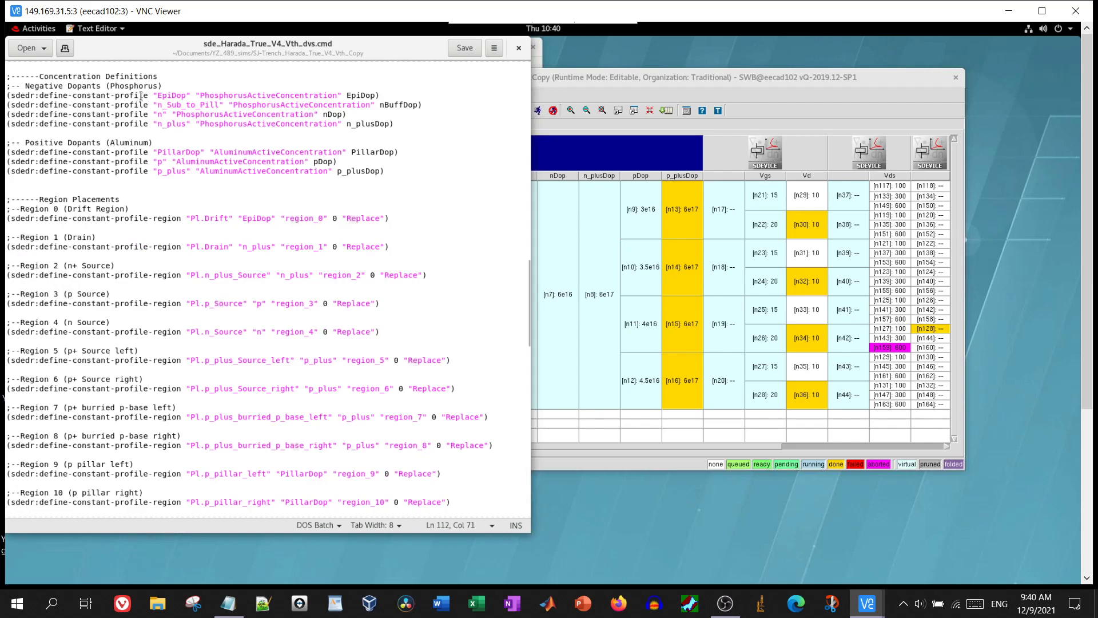
pyautogui.scroll(10, 141, 178)
pyautogui.scroll(8, 141, 177)
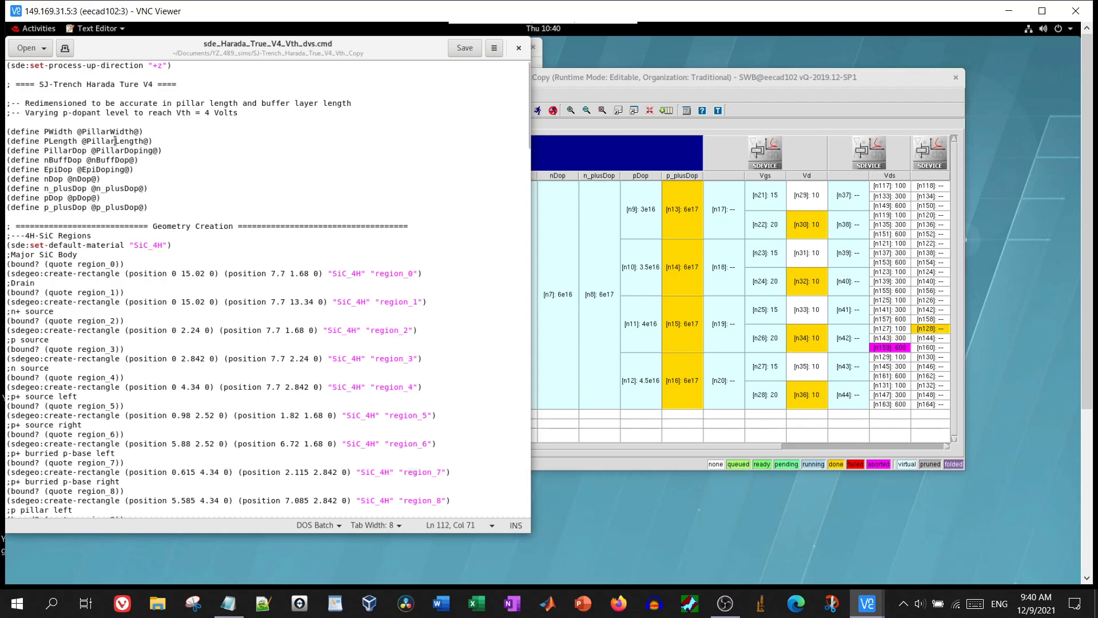
pyautogui.click(57, 133)
pyautogui.scroll(-3, 155, 308)
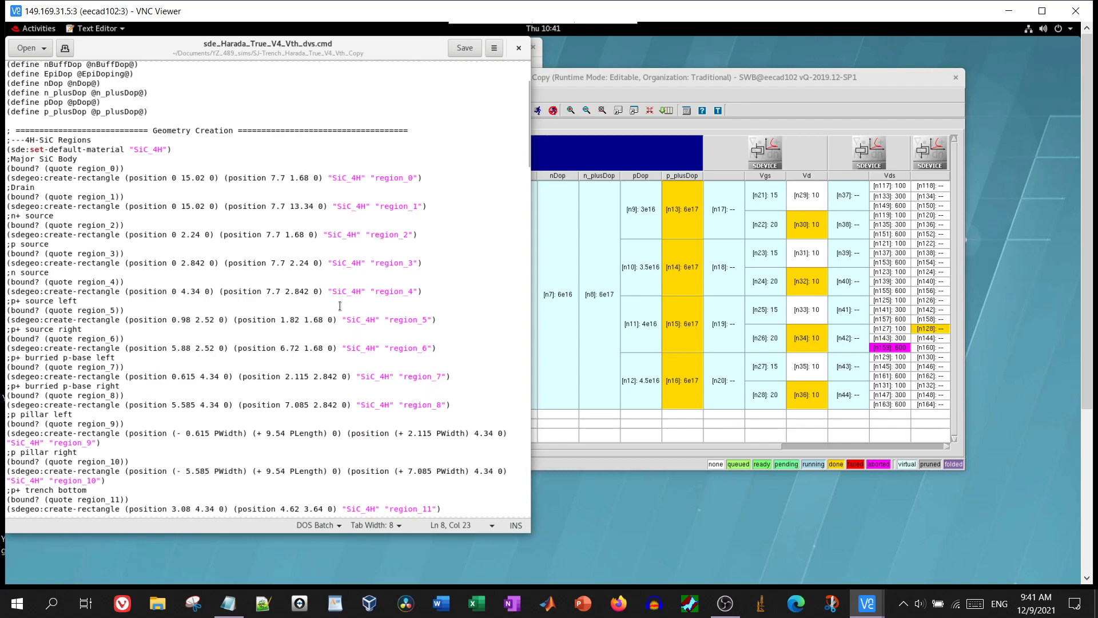
pyautogui.scroll(-5, 341, 306)
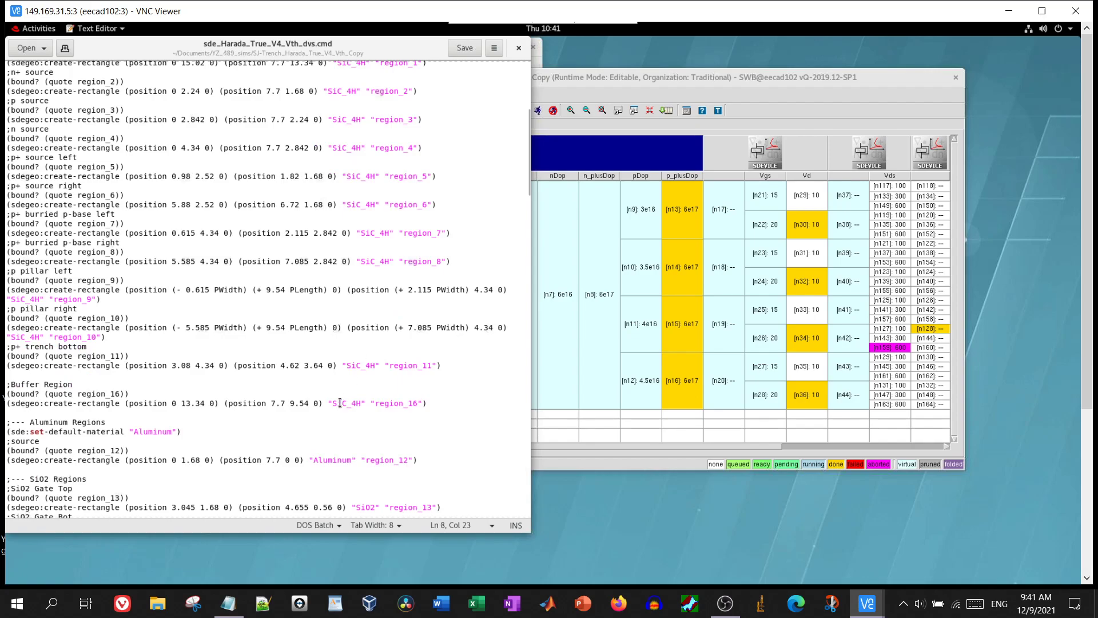
pyautogui.scroll(-7, 336, 460)
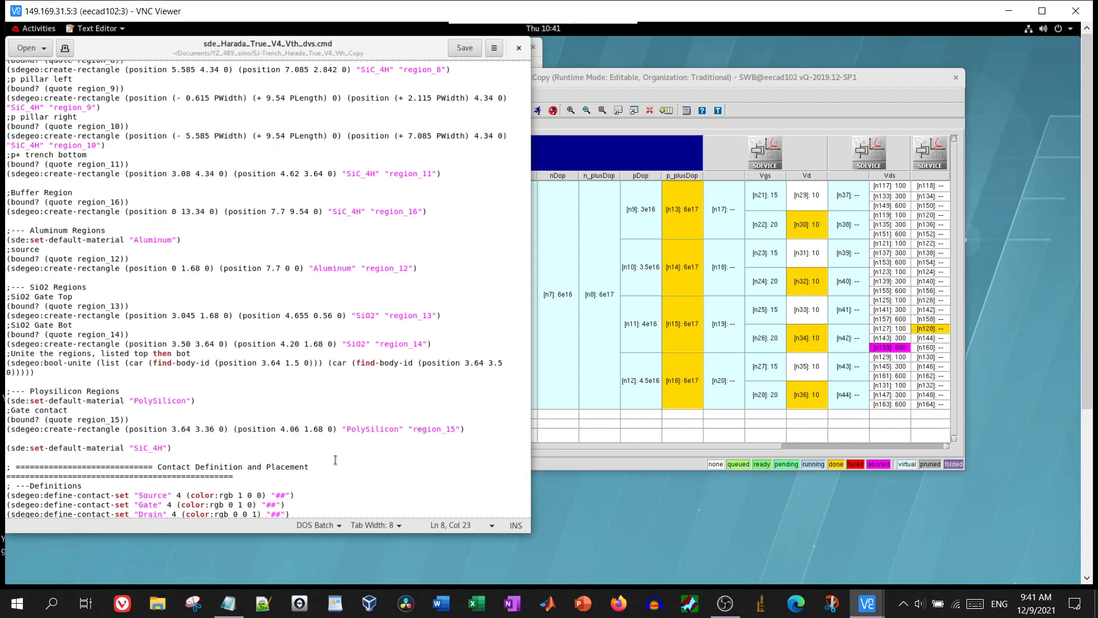
pyautogui.scroll(-10, 335, 460)
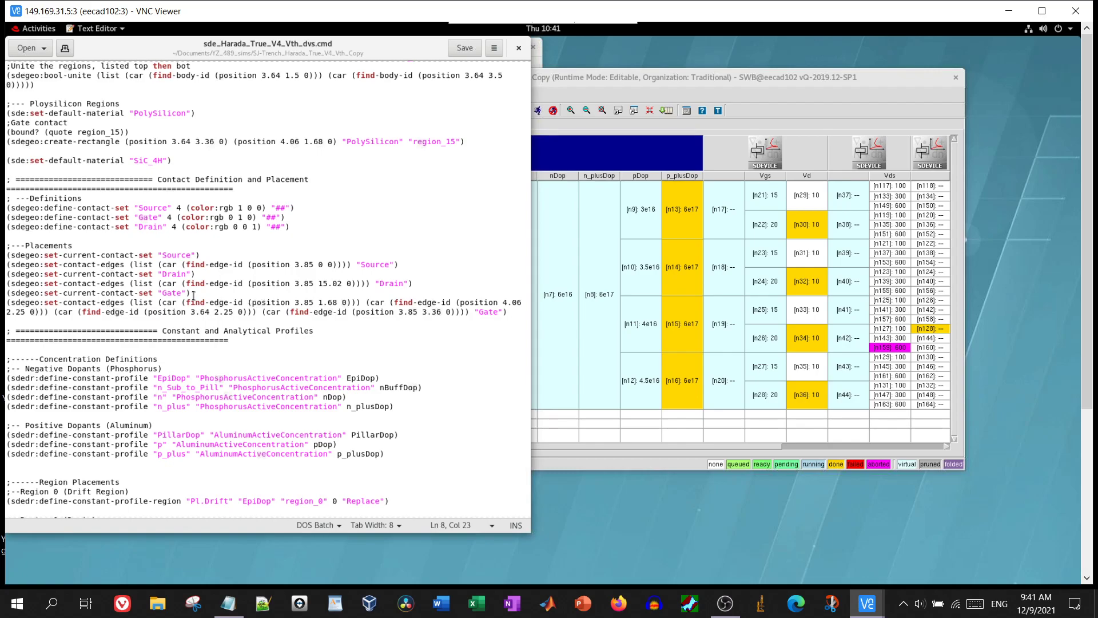
pyautogui.scroll(-5, 193, 295)
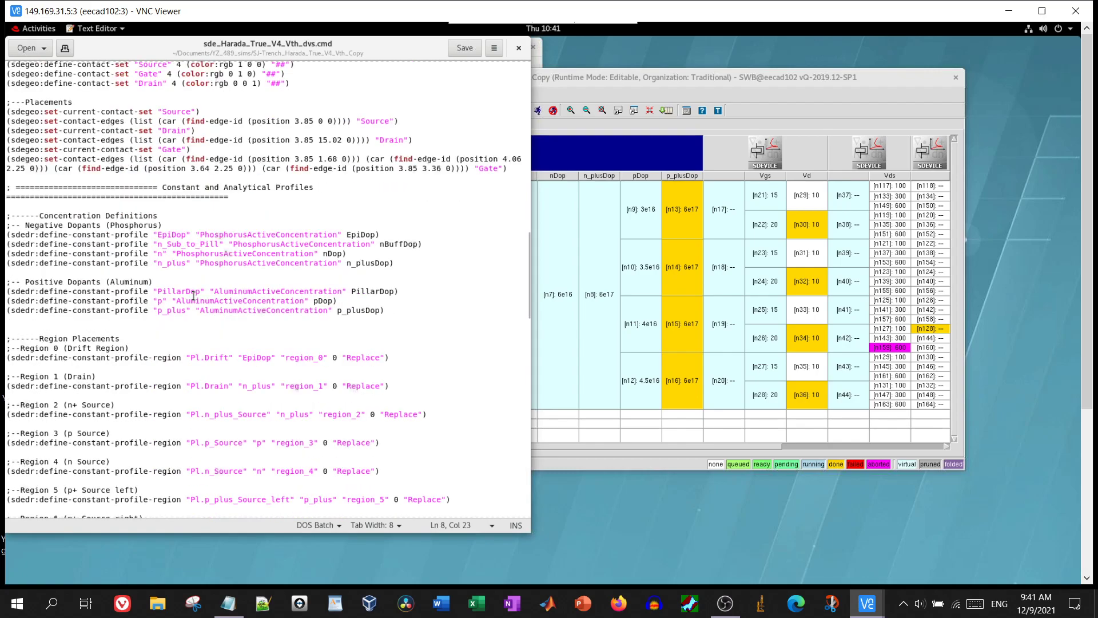
pyautogui.moveTo(158, 235); pyautogui.dragTo(249, 313)
pyautogui.click(249, 314)
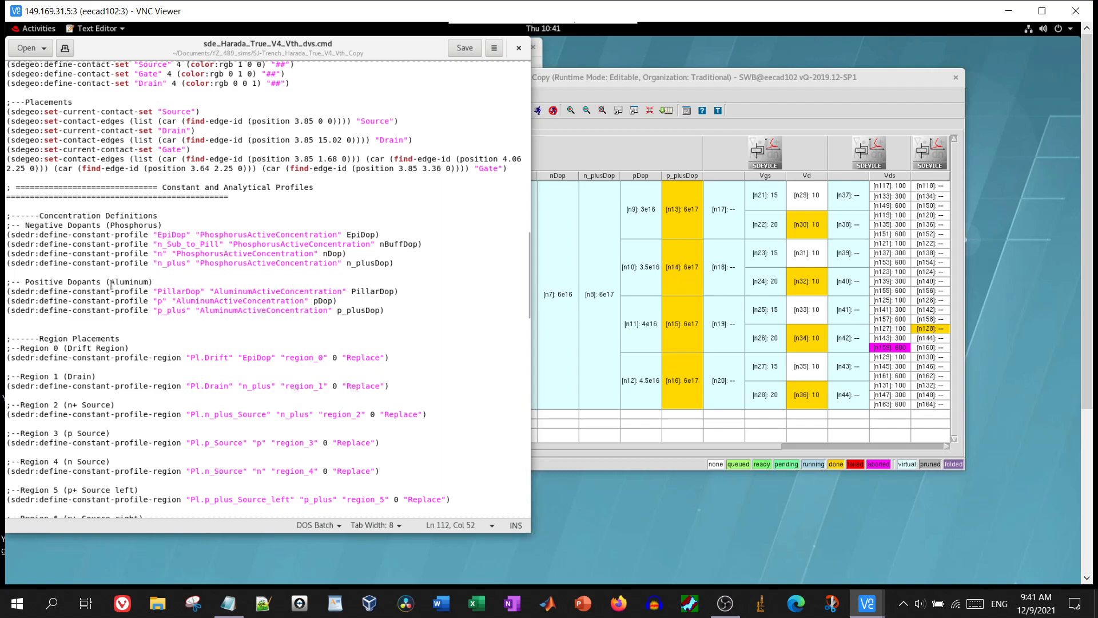
pyautogui.moveTo(70, 229); pyautogui.dragTo(203, 310)
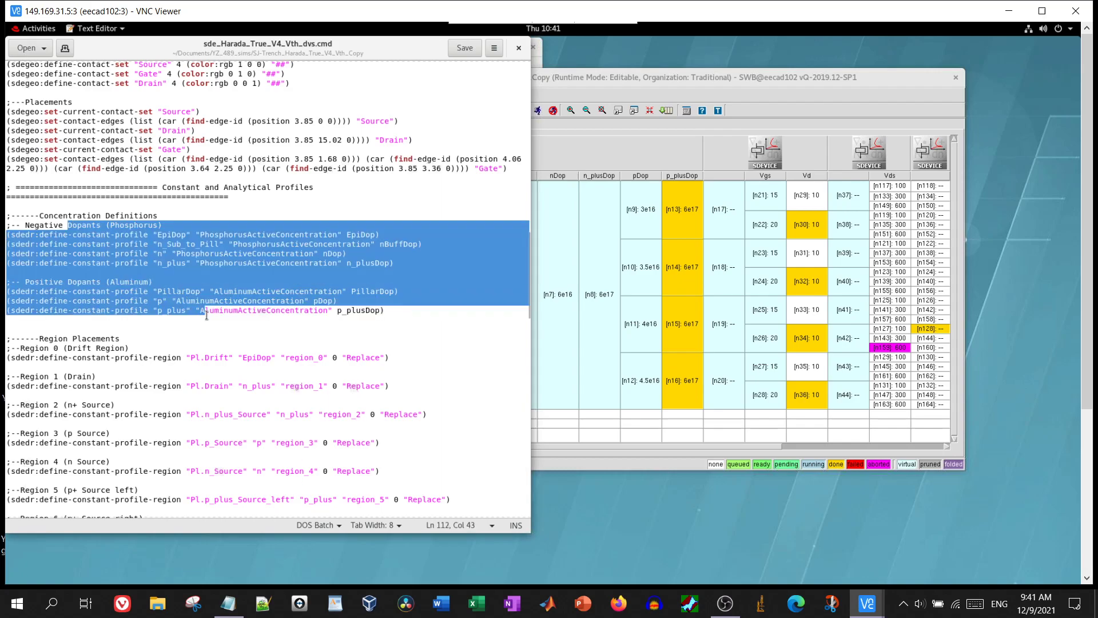
pyautogui.click(204, 310)
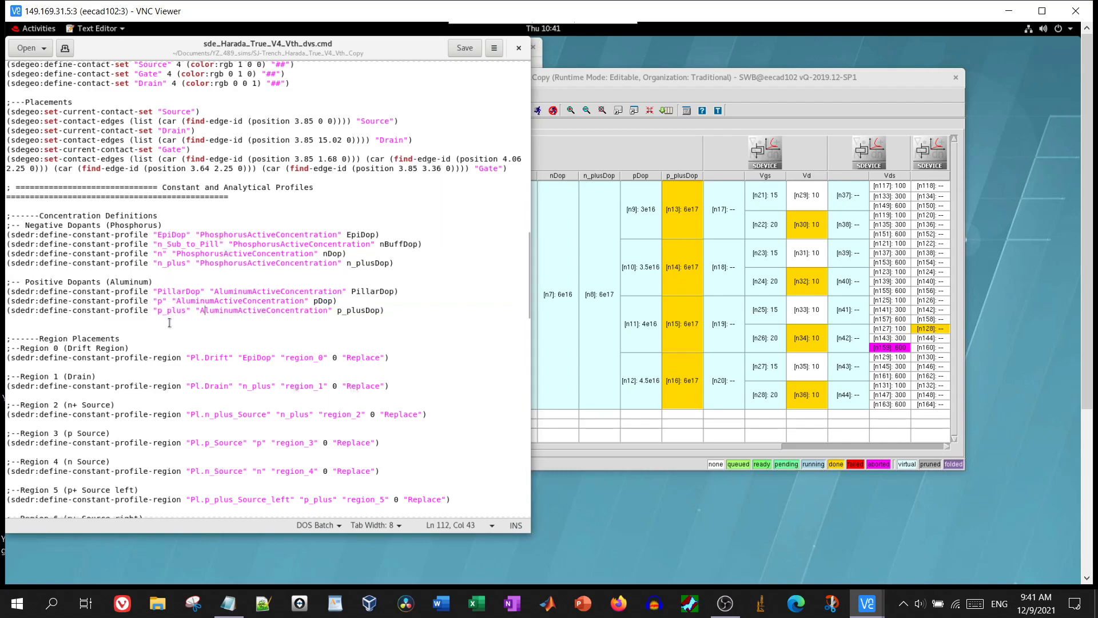
pyautogui.scroll(-10, 172, 327)
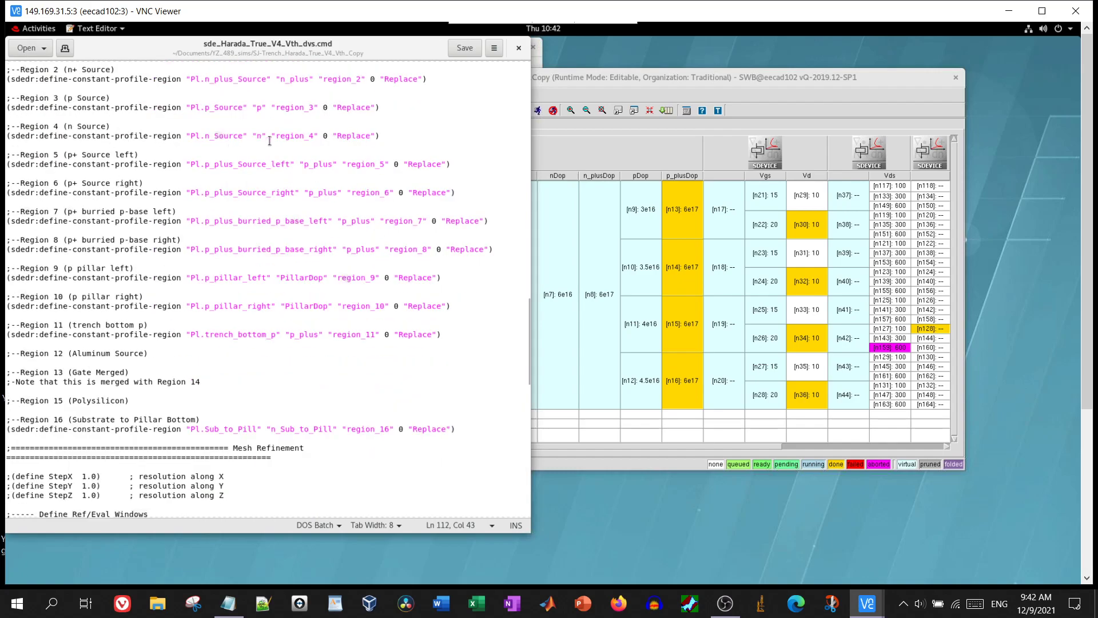
pyautogui.click(433, 166)
pyautogui.click(322, 199)
pyautogui.click(321, 195)
pyautogui.scroll(10, 346, 298)
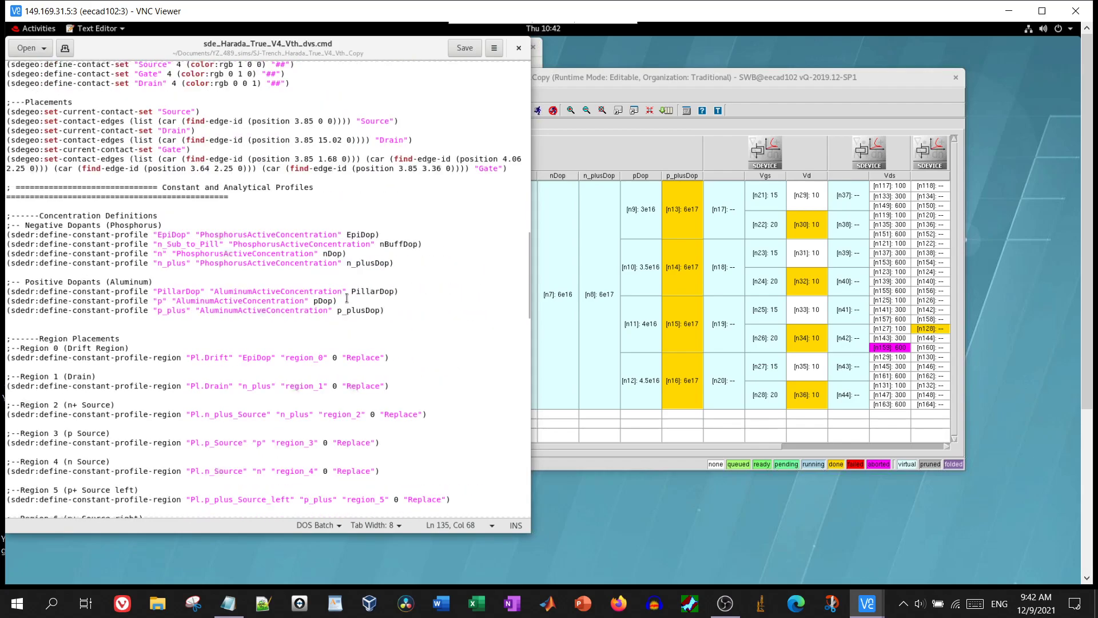
pyautogui.scroll(6, 347, 298)
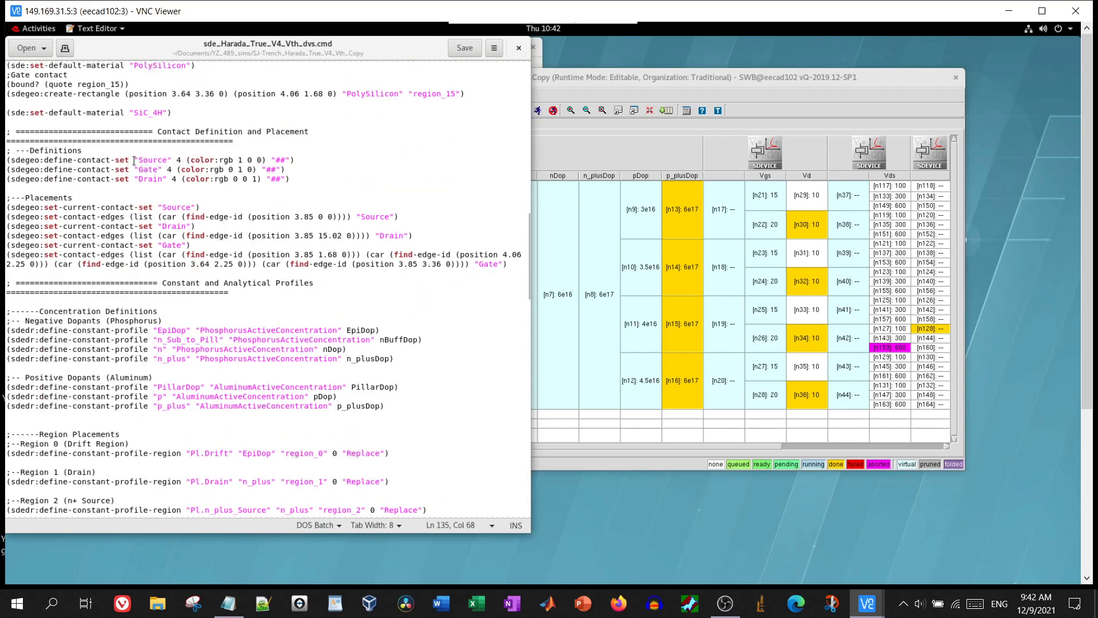
pyautogui.moveTo(131, 158); pyautogui.dragTo(195, 179)
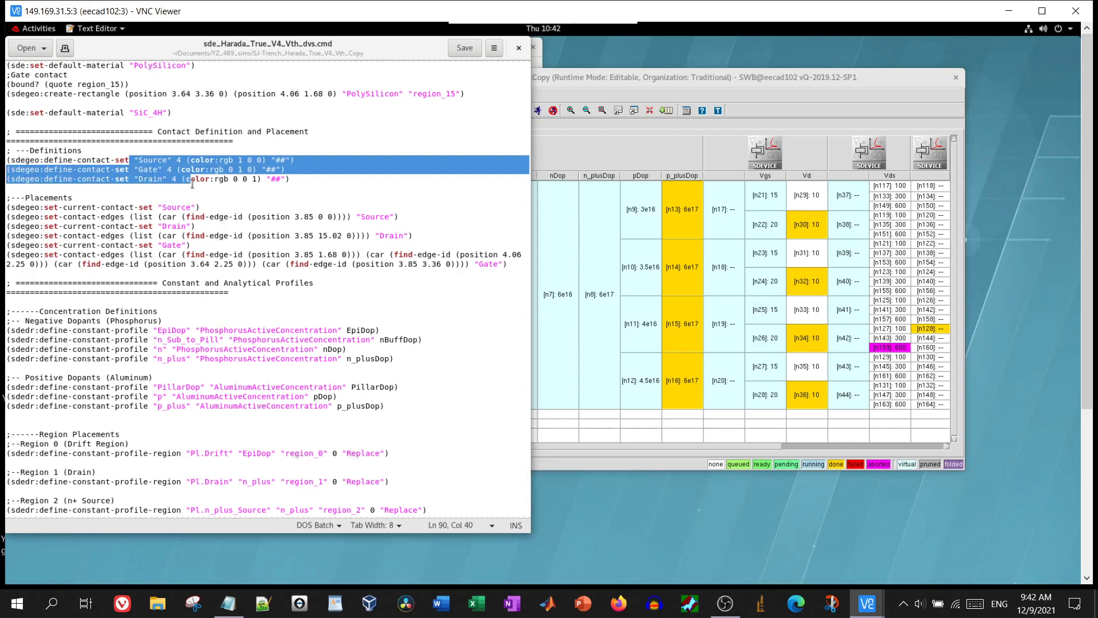
pyautogui.click(228, 254)
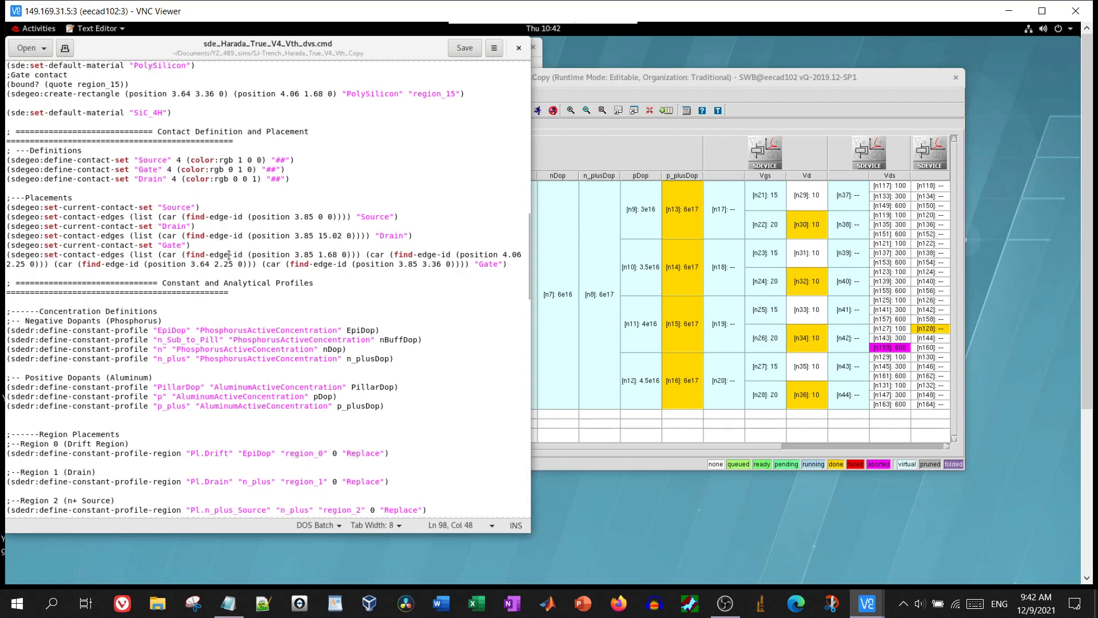
pyautogui.moveTo(285, 216); pyautogui.dragTo(337, 220)
pyautogui.click(337, 220)
pyautogui.click(652, 145)
pyautogui.rightClick(806, 156)
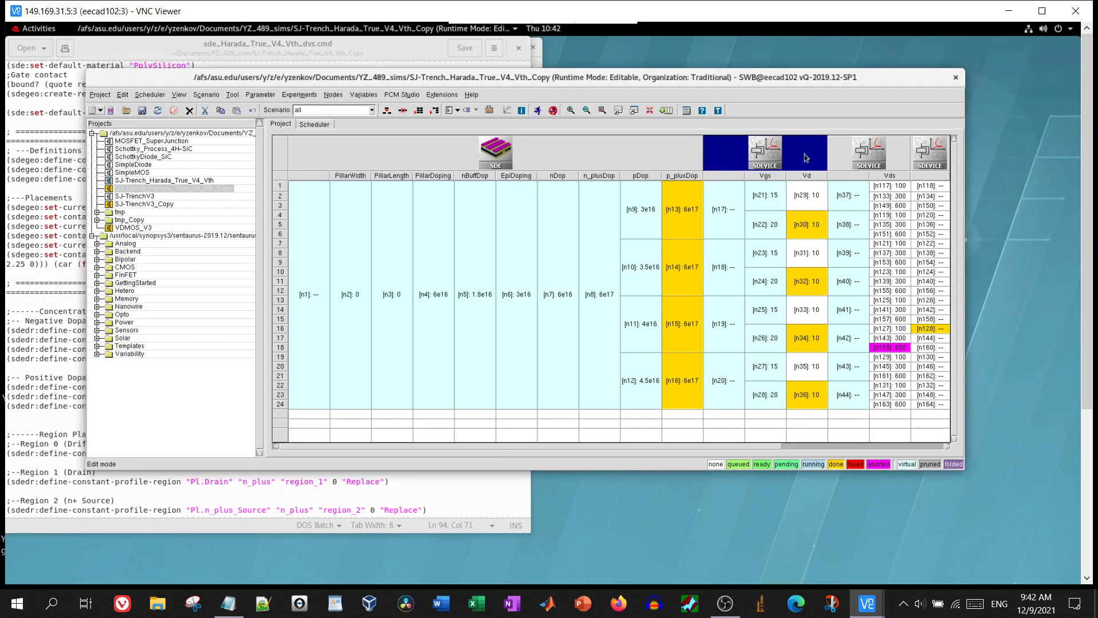
pyautogui.moveTo(843, 254)
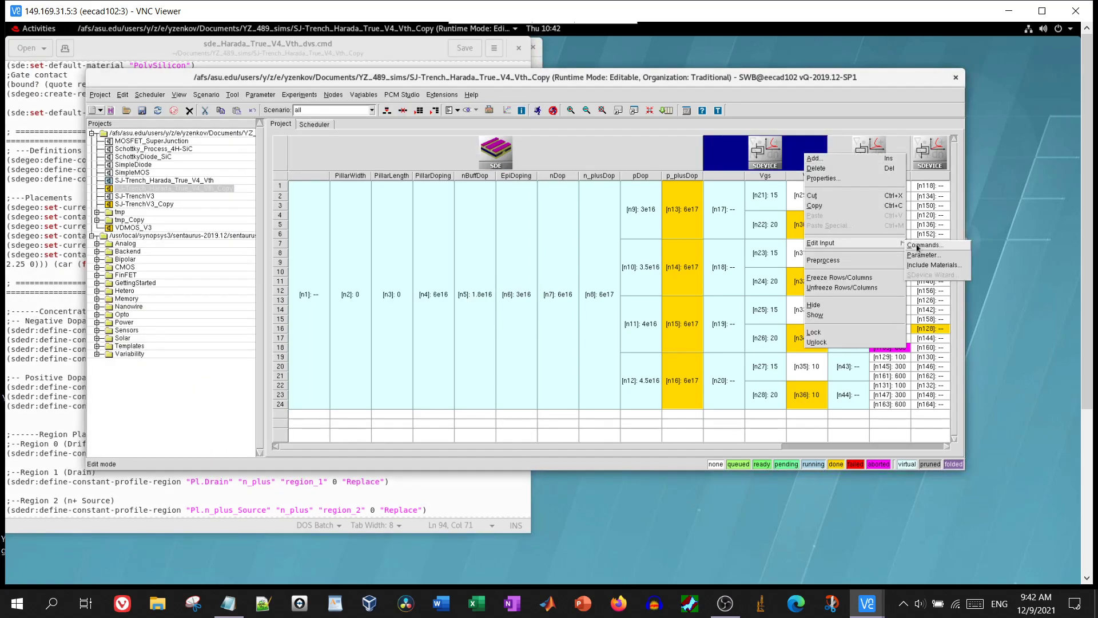
pyautogui.click(920, 247)
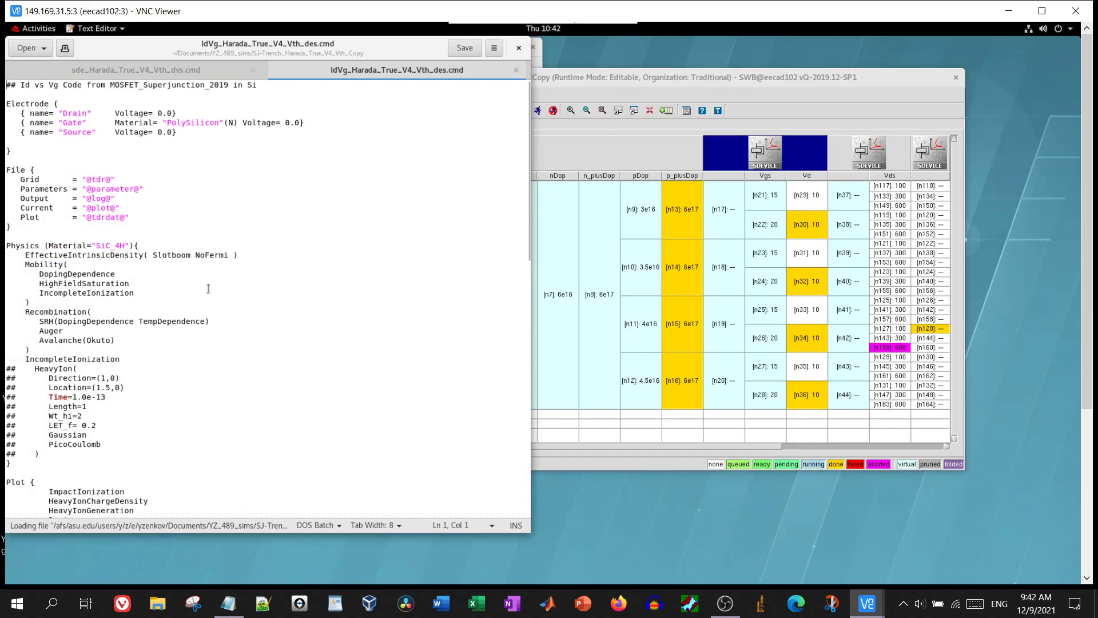
pyautogui.moveTo(118, 246); pyautogui.dragTo(115, 389)
pyautogui.click(114, 389)
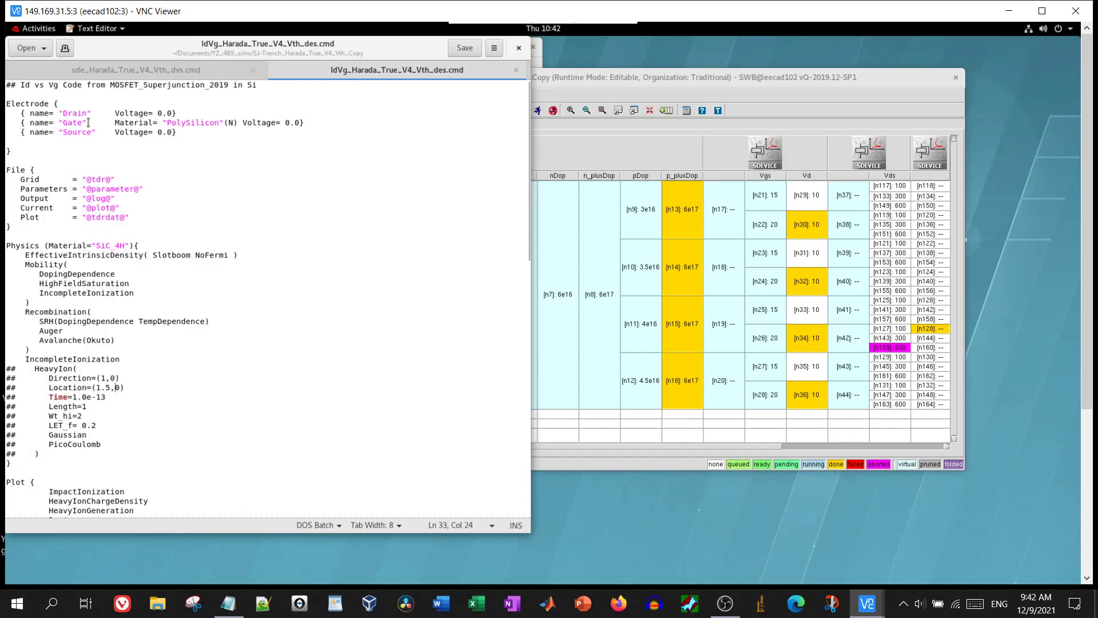
pyautogui.moveTo(54, 114); pyautogui.dragTo(101, 135)
pyautogui.click(102, 135)
pyautogui.click(516, 70)
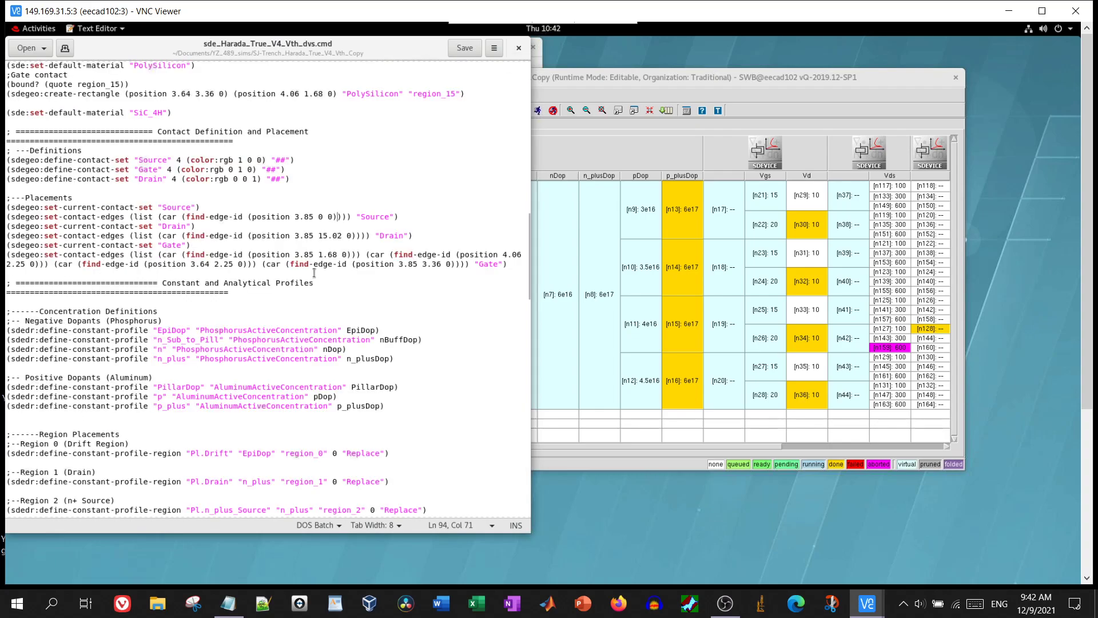
pyautogui.scroll(-20, 231, 382)
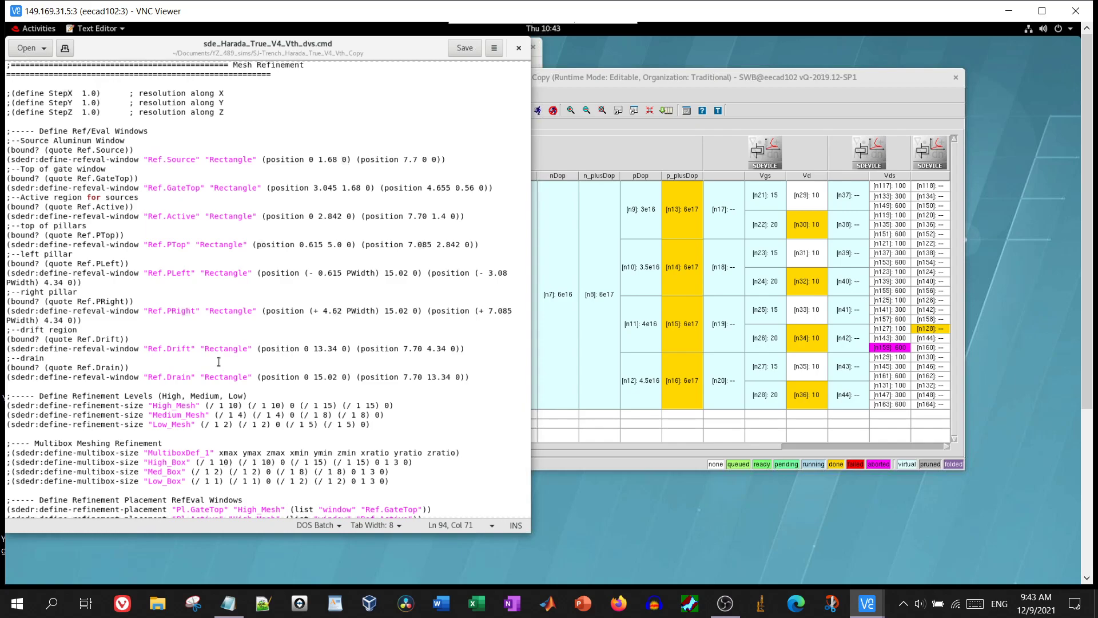
pyautogui.scroll(-2, 219, 361)
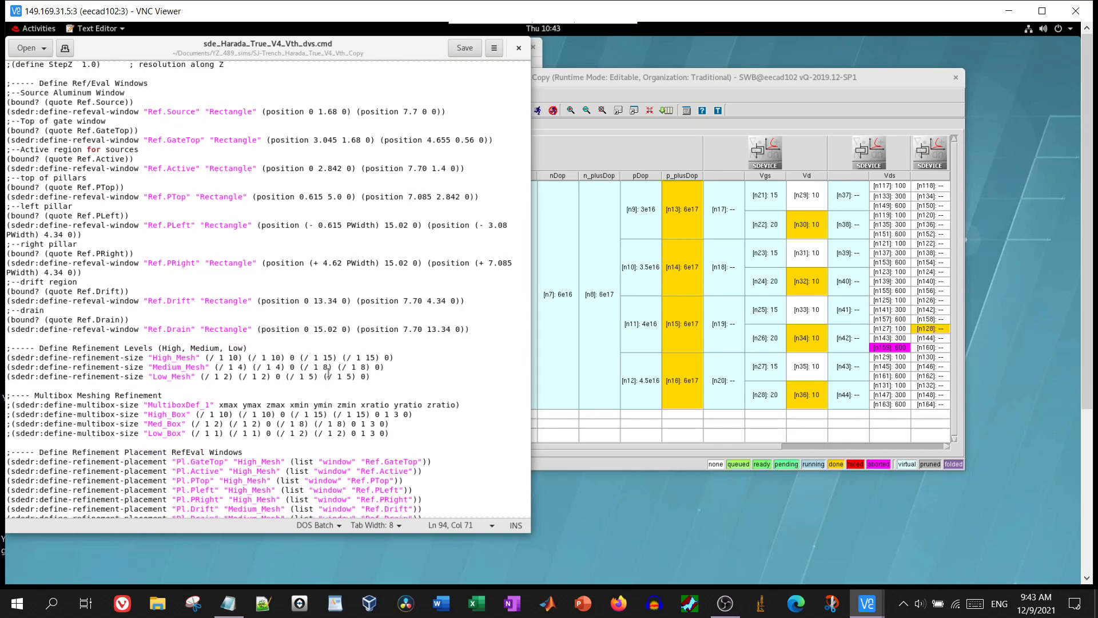
pyautogui.scroll(-5, 329, 373)
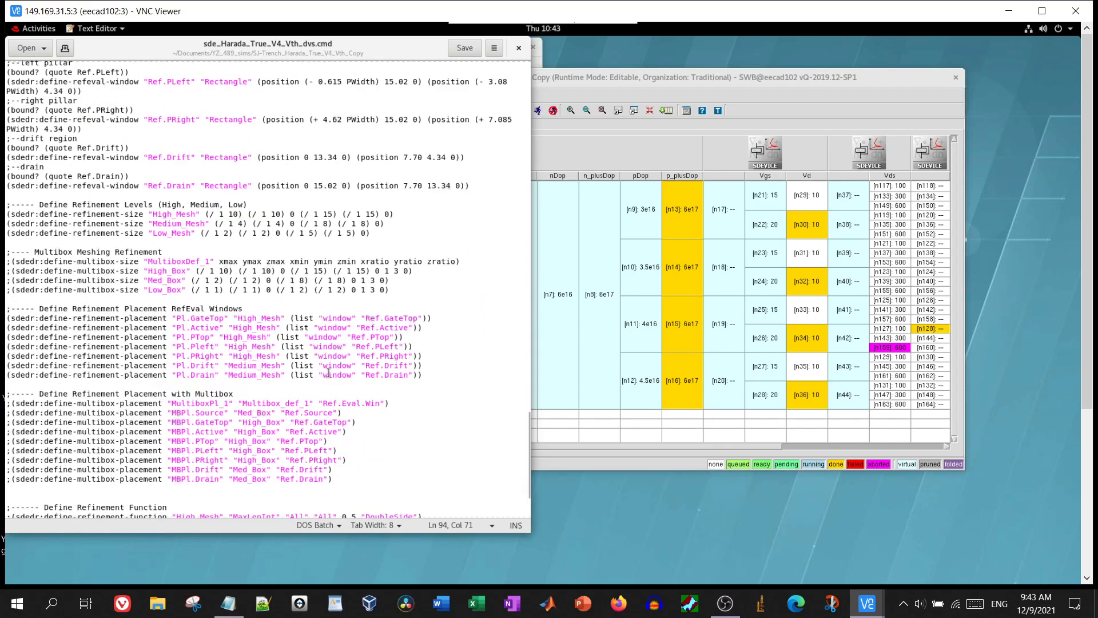
# Close gedit and launch node 15's n15_msh.tdr from its Node Explorer in svisual
pyautogui.click(520, 50)
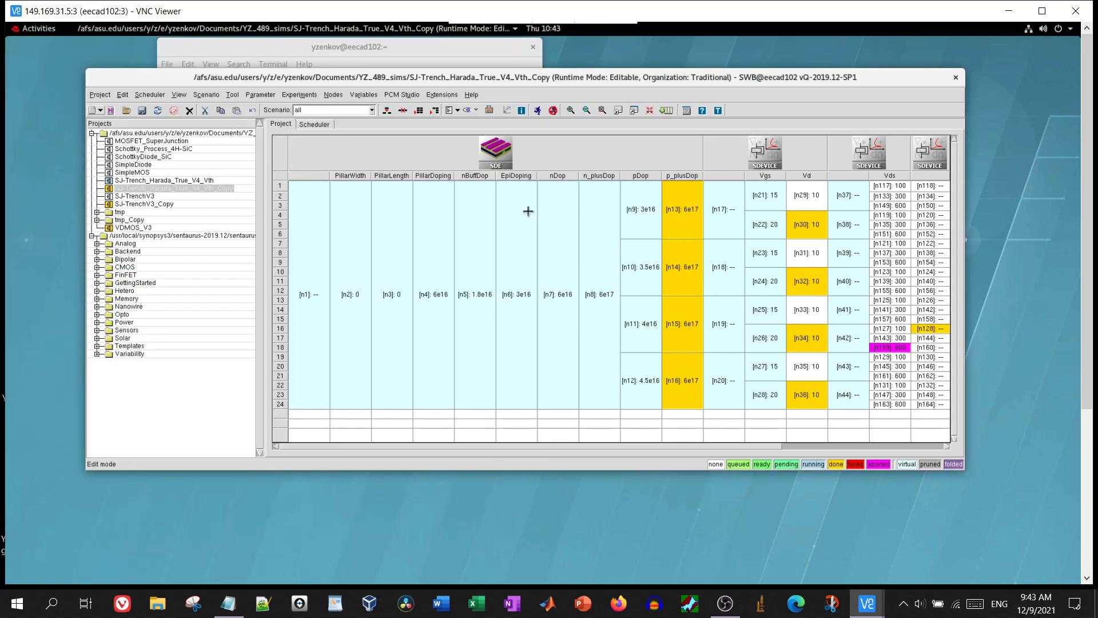
pyautogui.doubleClick(689, 336)
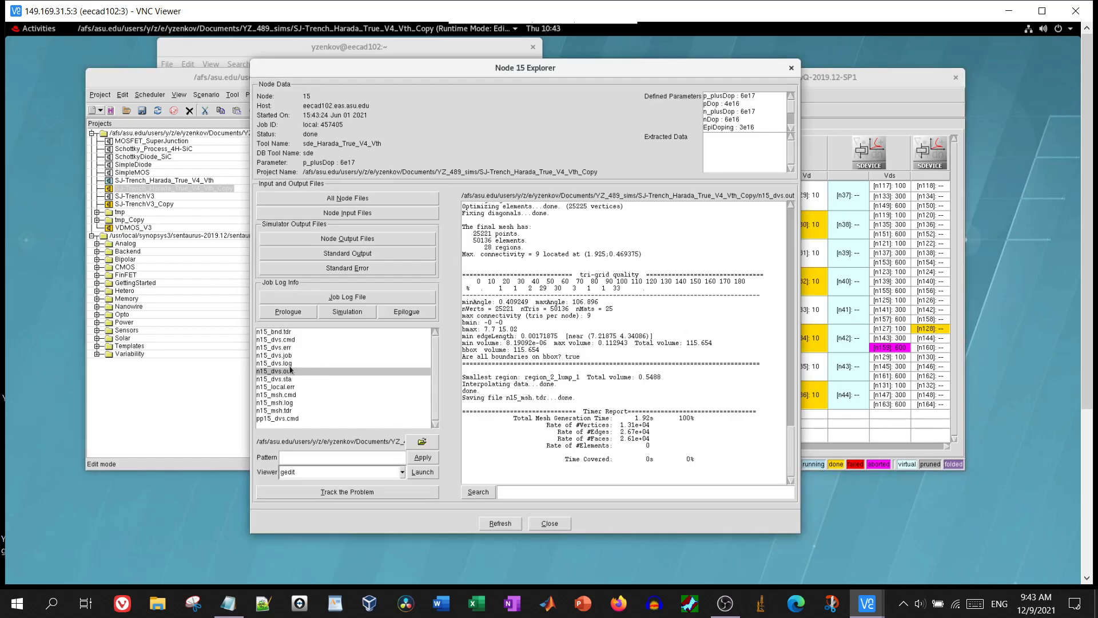
pyautogui.click(283, 411)
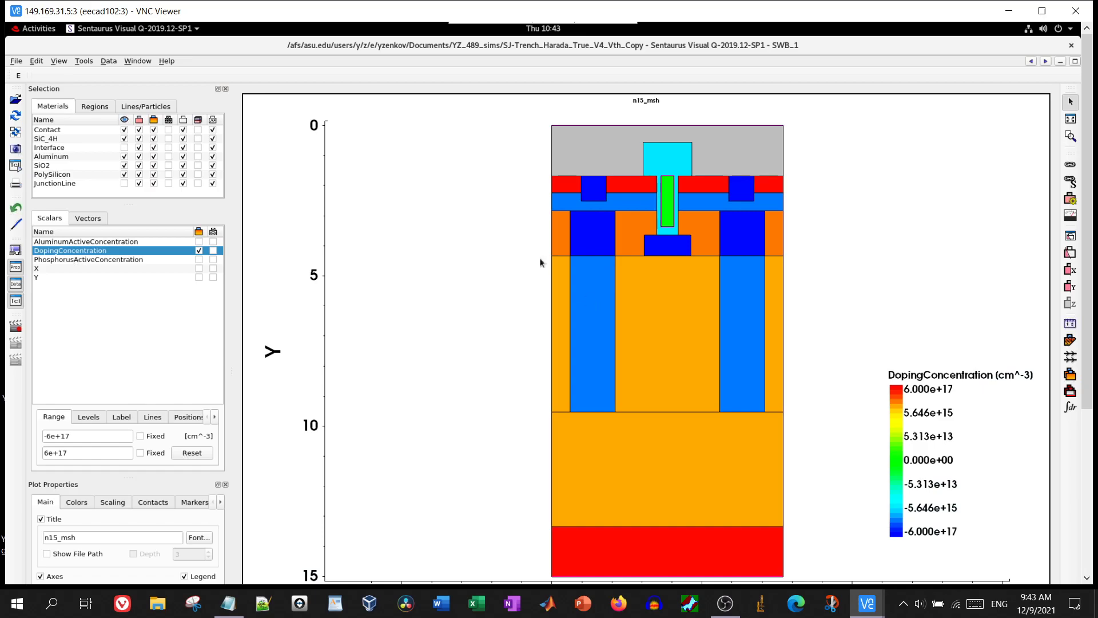
# Show the SiC_4H mesh on node 15's plot, then close Sentaurus Visual and the Node 15 Explorer
pyautogui.click(168, 139)
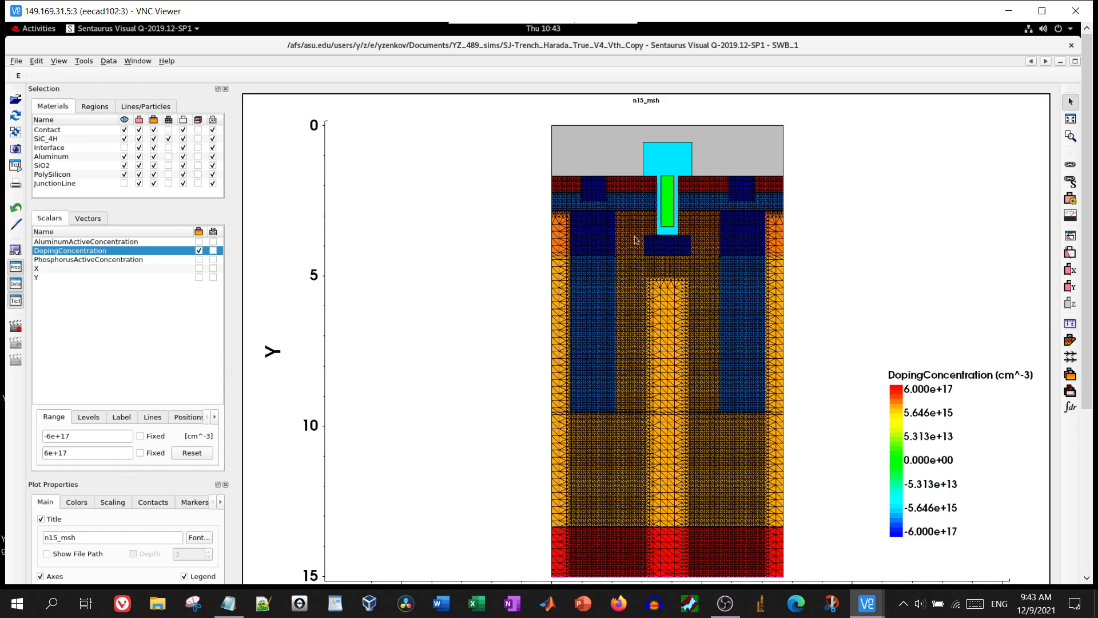
pyautogui.click(1070, 47)
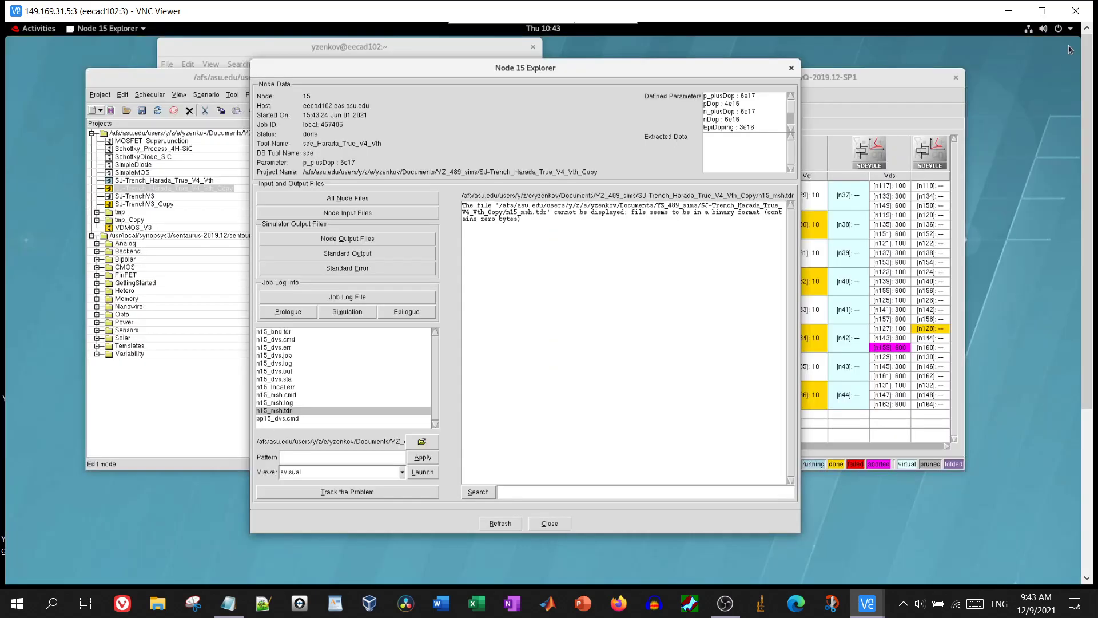
pyautogui.click(791, 68)
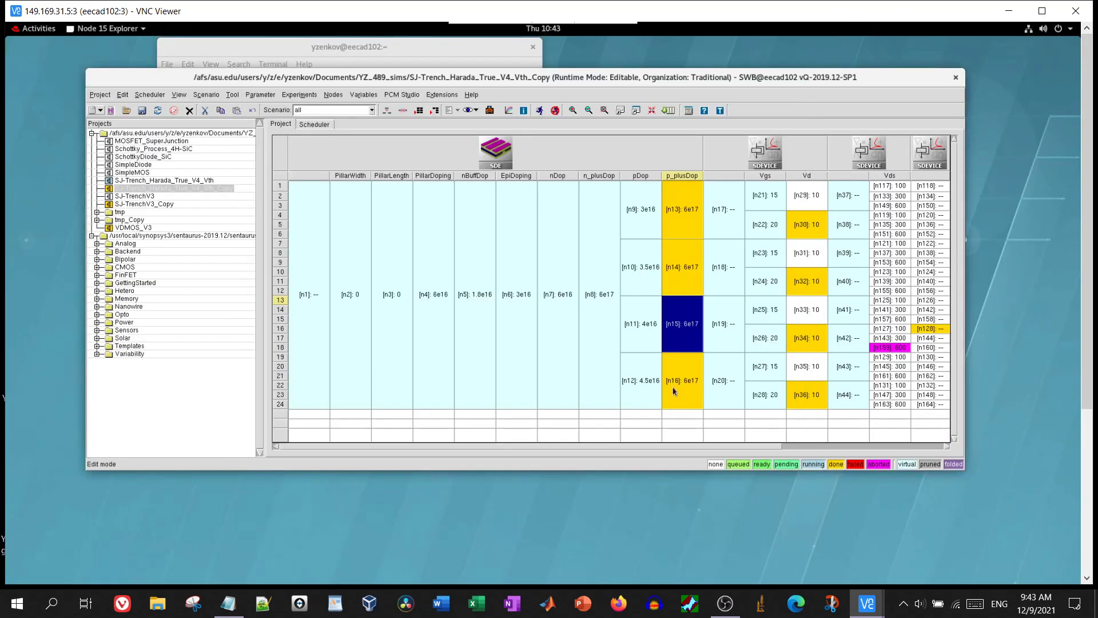
# Open the Node 16 Explorer from the p_plusDop column and launch n16_msh.tdr in svisual
pyautogui.doubleClick(674, 391)
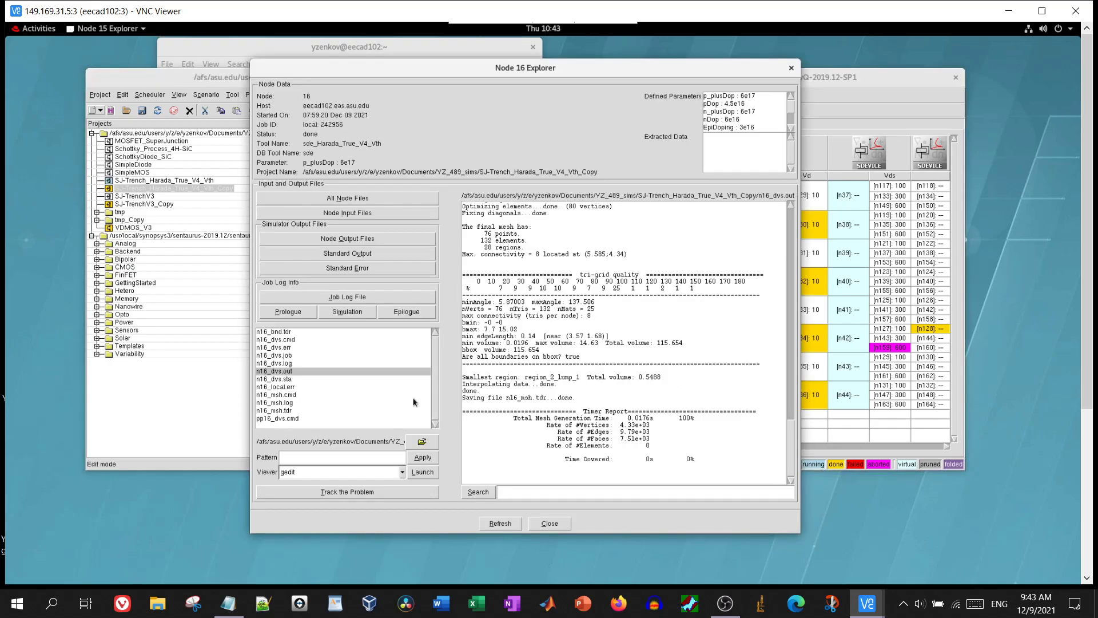
pyautogui.click(283, 411)
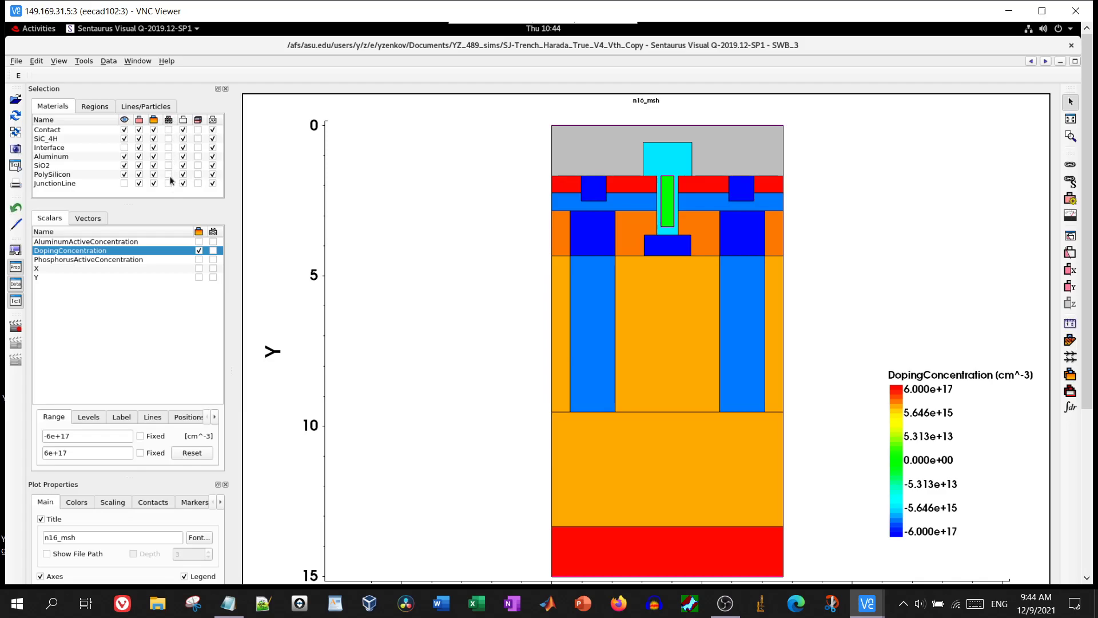
# Display the SiC_4H mesh on node 16's plot, then close the SWB_3 and SWB_2 Visual windows
pyautogui.click(168, 138)
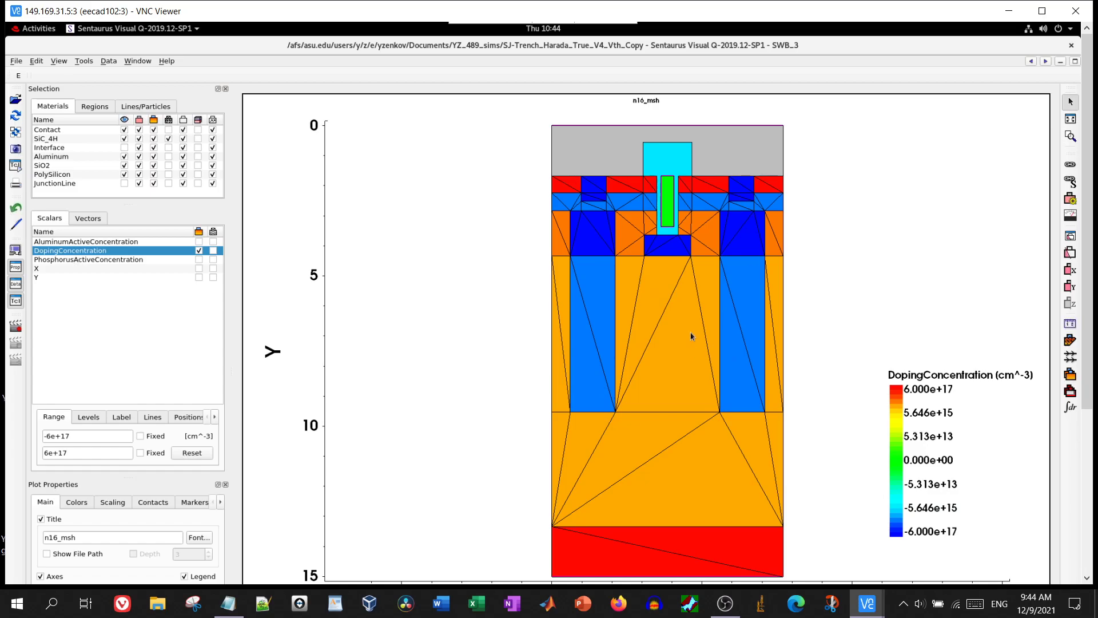
pyautogui.click(1072, 46)
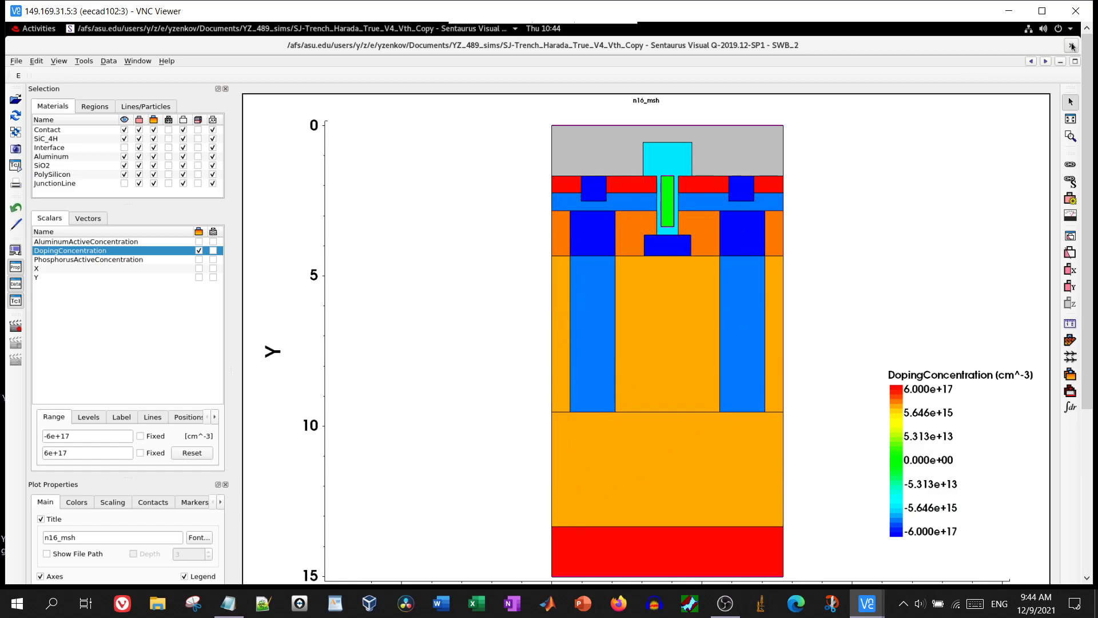
pyautogui.click(1072, 46)
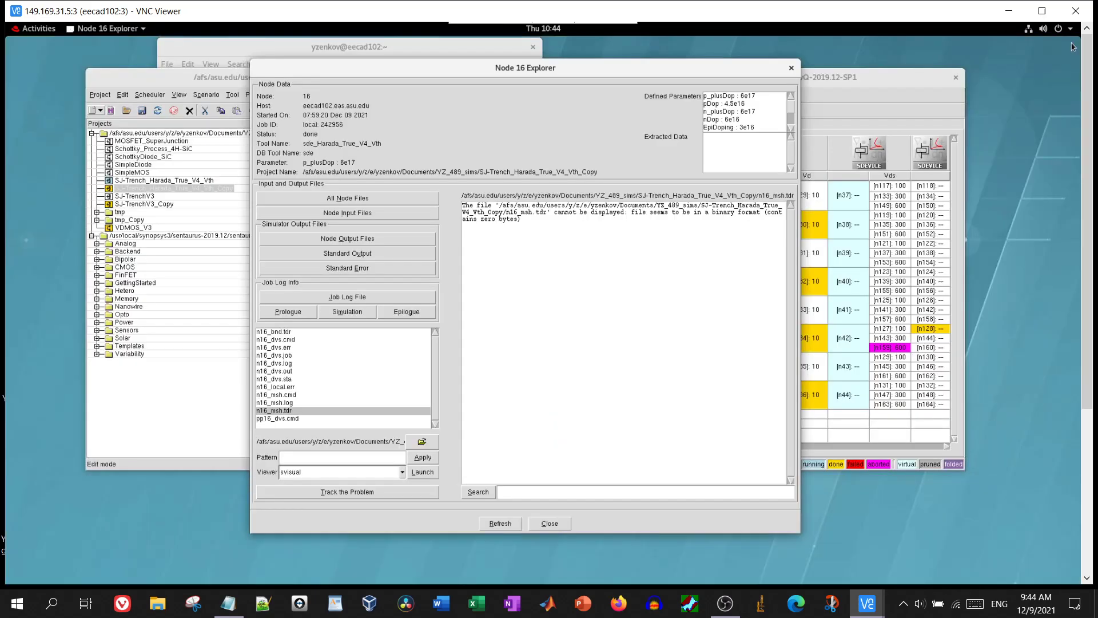
# Close the Node 16 Explorer and open IdVg_Harada_True_V4_Vth_des.cmd from the SDEVICE tool's Edit Input > Commands
pyautogui.click(791, 69)
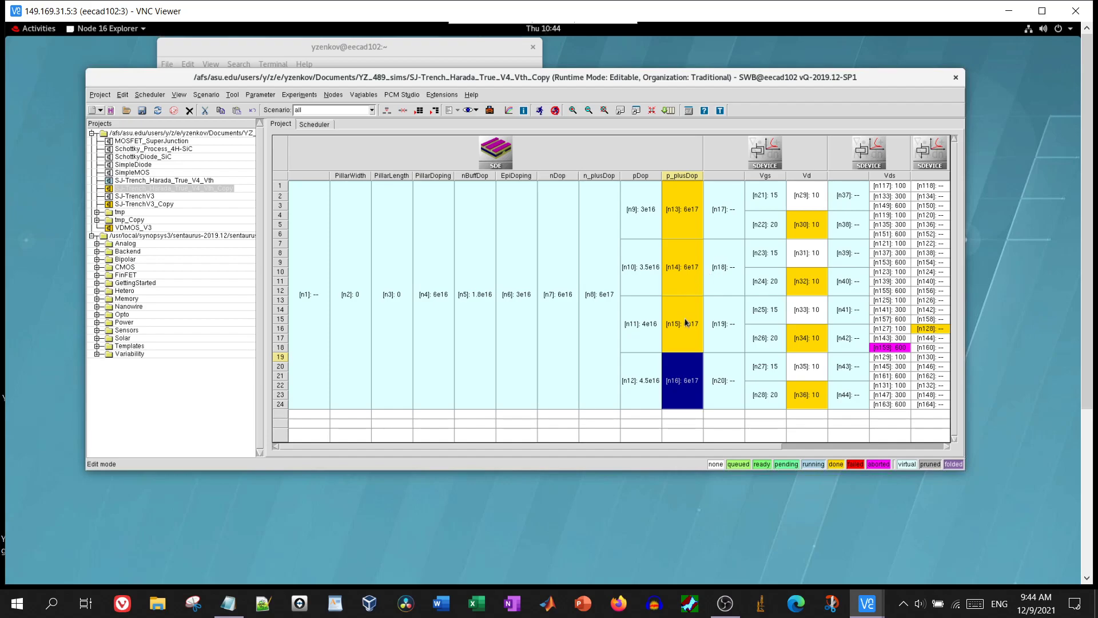
pyautogui.rightClick(785, 156)
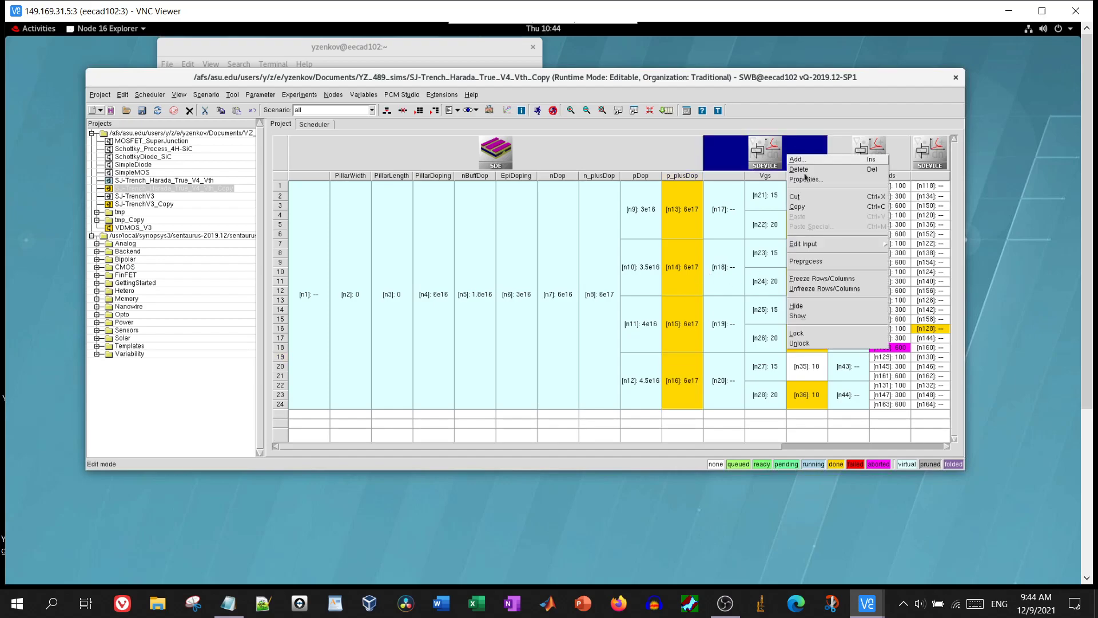
pyautogui.click(902, 254)
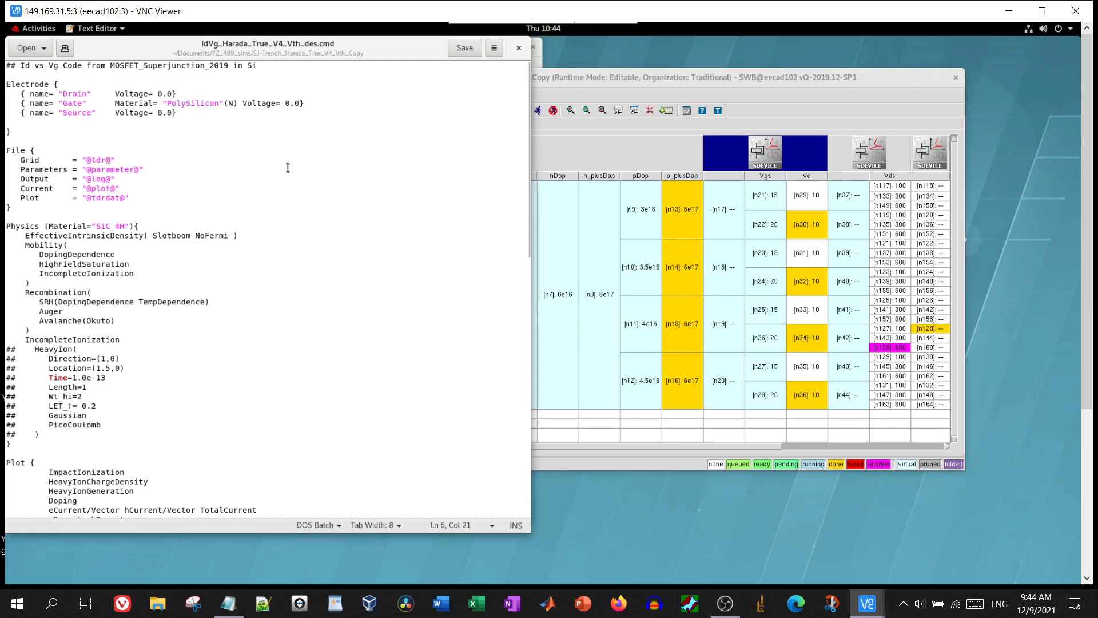
pyautogui.click(520, 55)
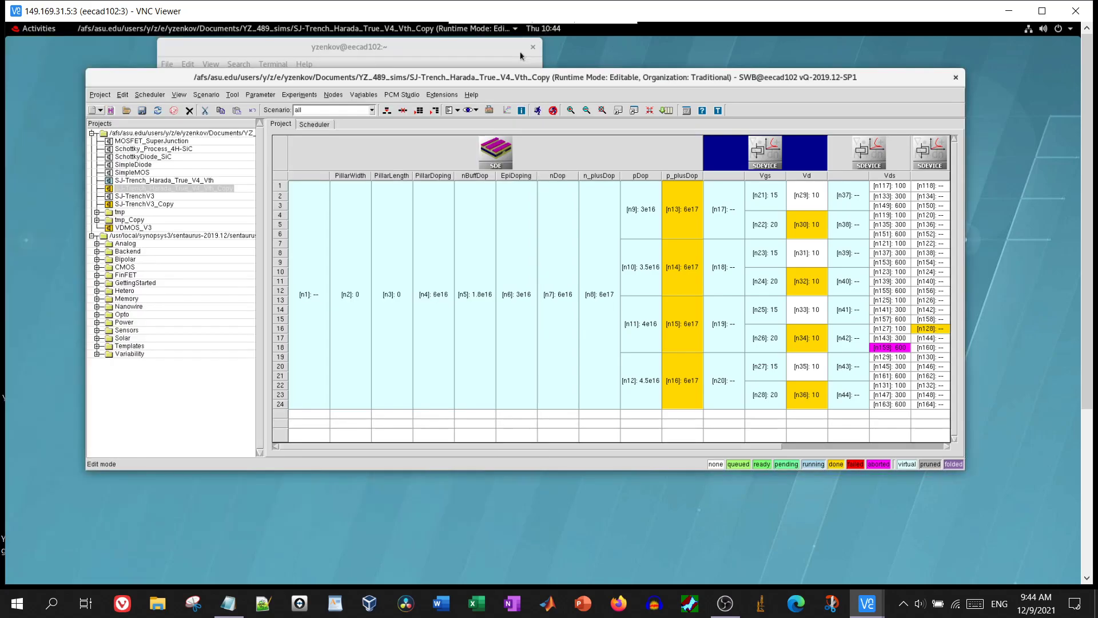
pyautogui.click(524, 154)
pyautogui.rightClick(524, 154)
pyautogui.moveTo(577, 240)
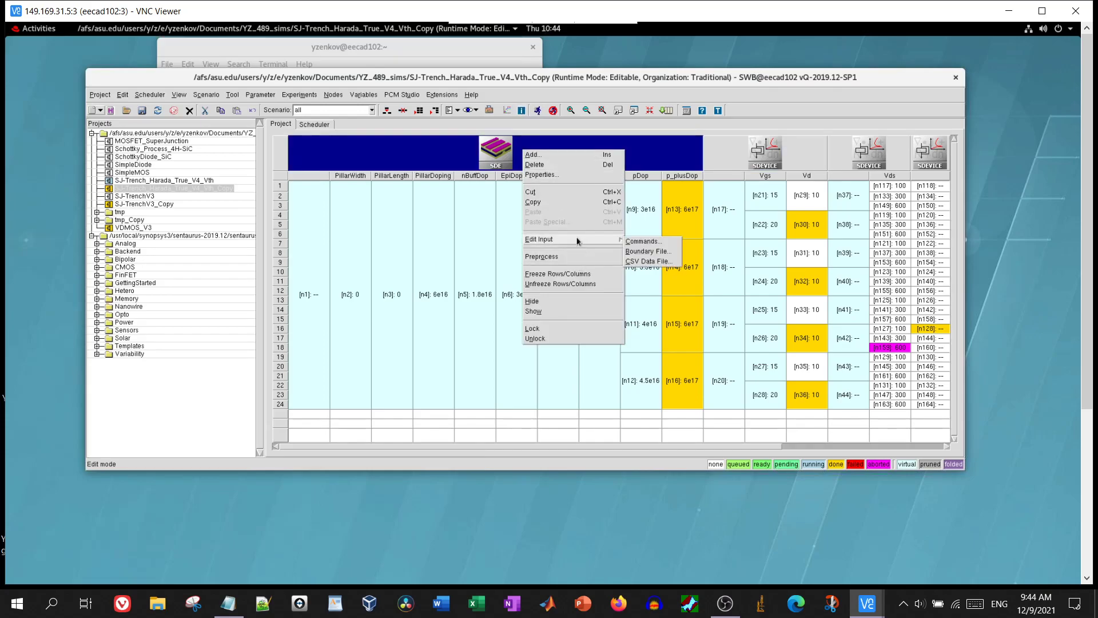
pyautogui.click(635, 242)
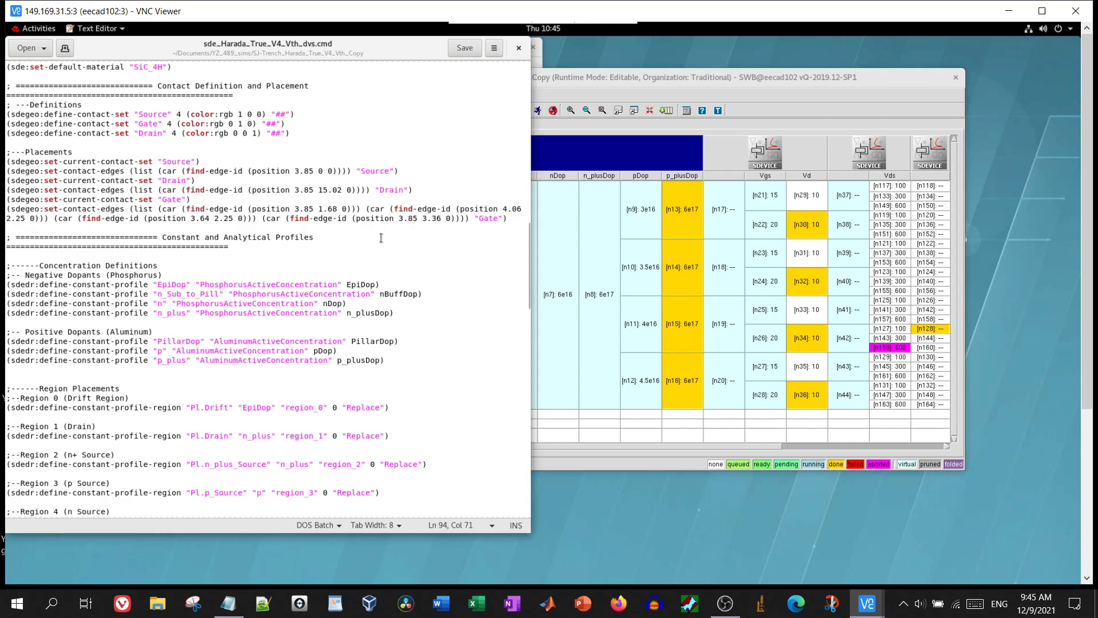
pyautogui.scroll(6, 381, 237)
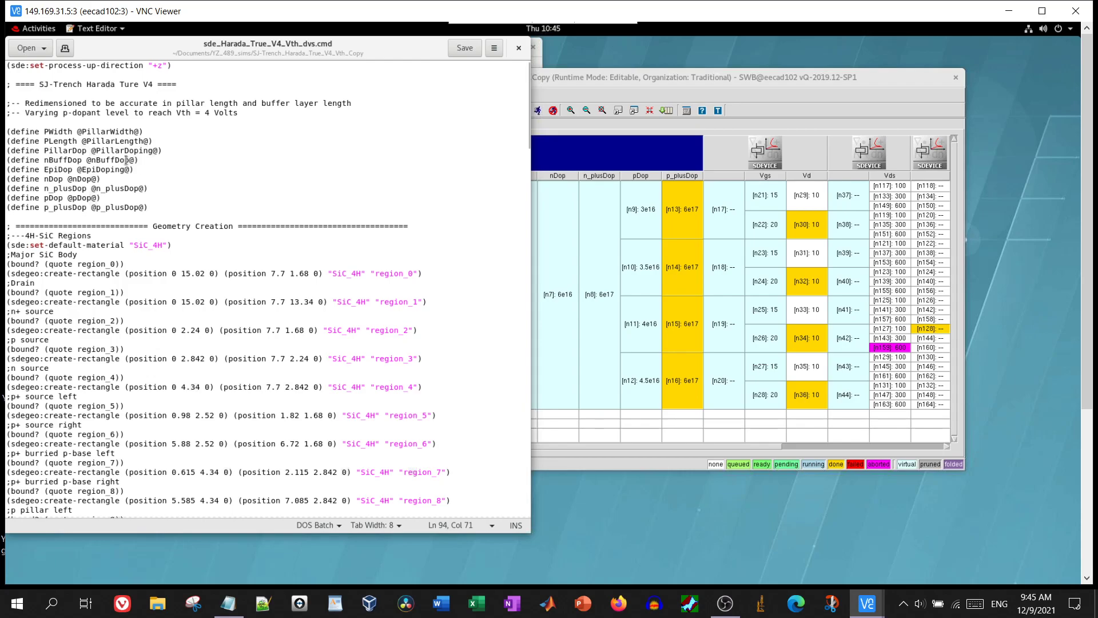
pyautogui.click(518, 50)
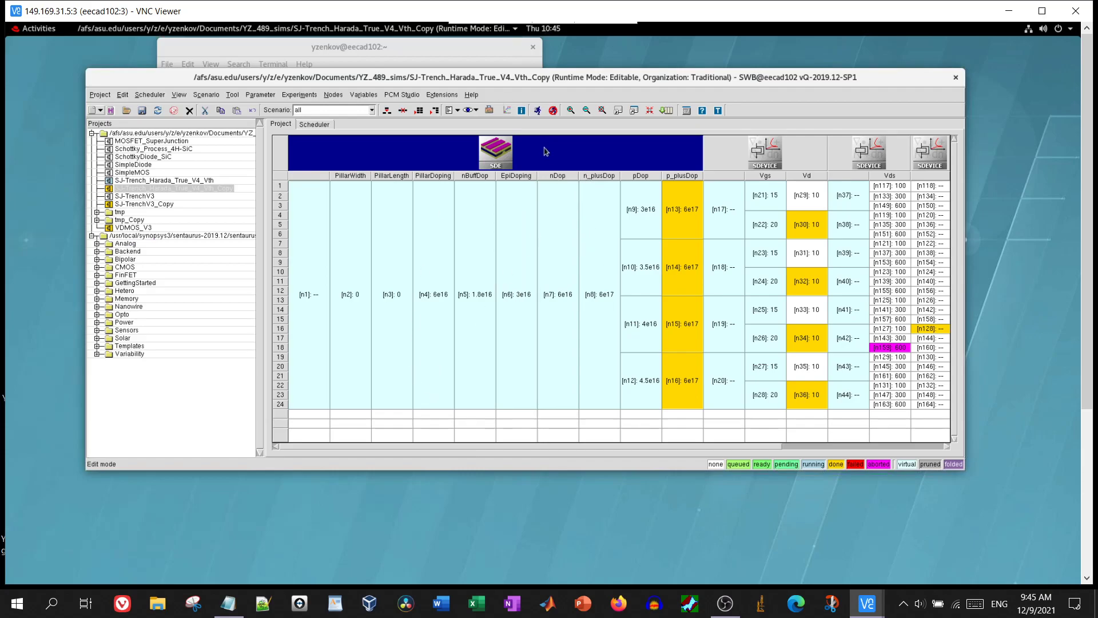
# Open HeavyIon_Harada_True_V4_Vth_des.cmd from the SDEVICE tool and review its Physics block
pyautogui.moveTo(675, 448); pyautogui.dragTo(838, 451)
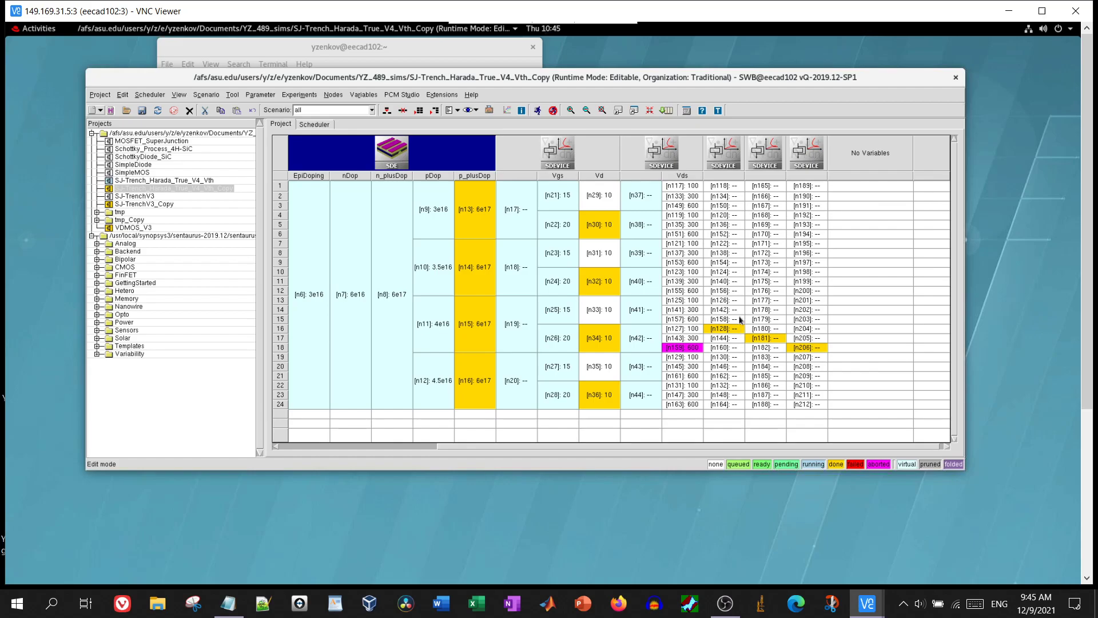
pyautogui.rightClick(721, 155)
pyautogui.moveTo(781, 247)
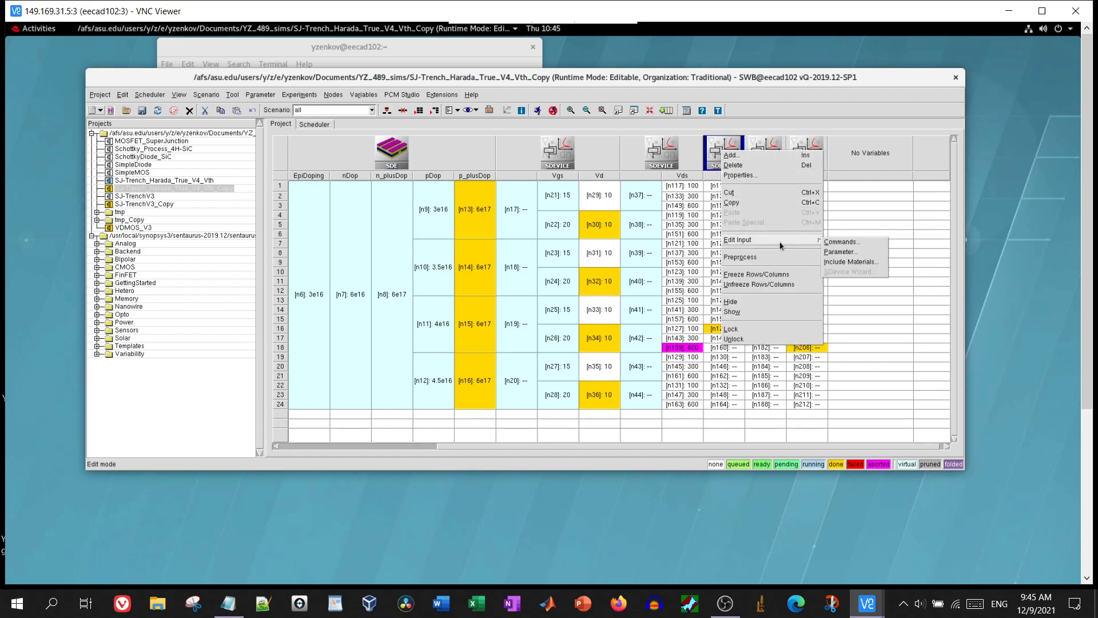
pyautogui.click(848, 244)
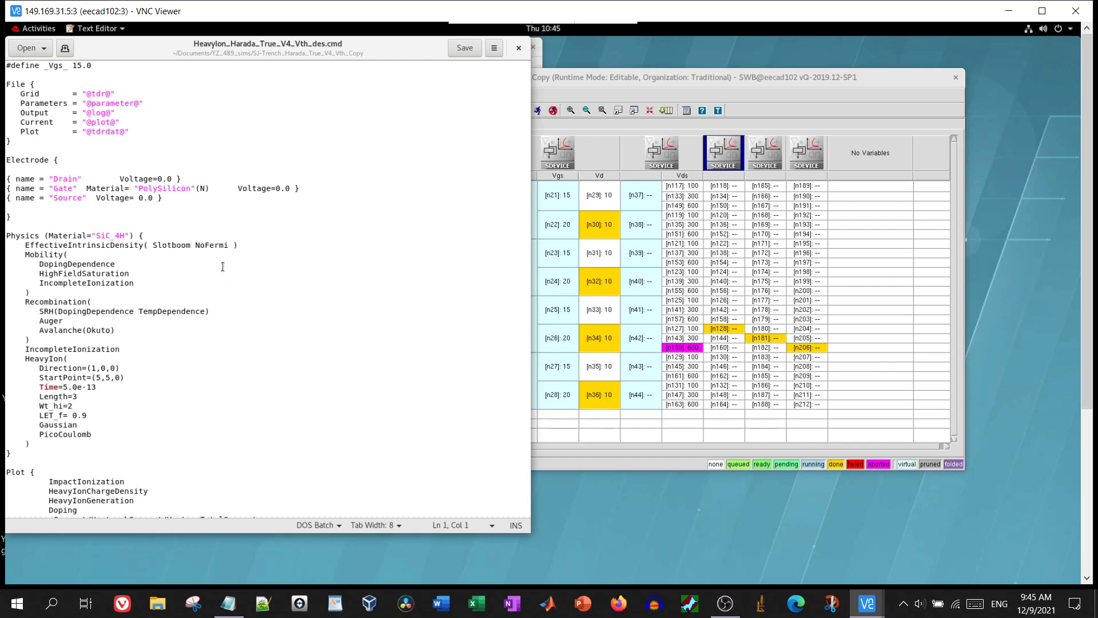
pyautogui.scroll(-10, 222, 266)
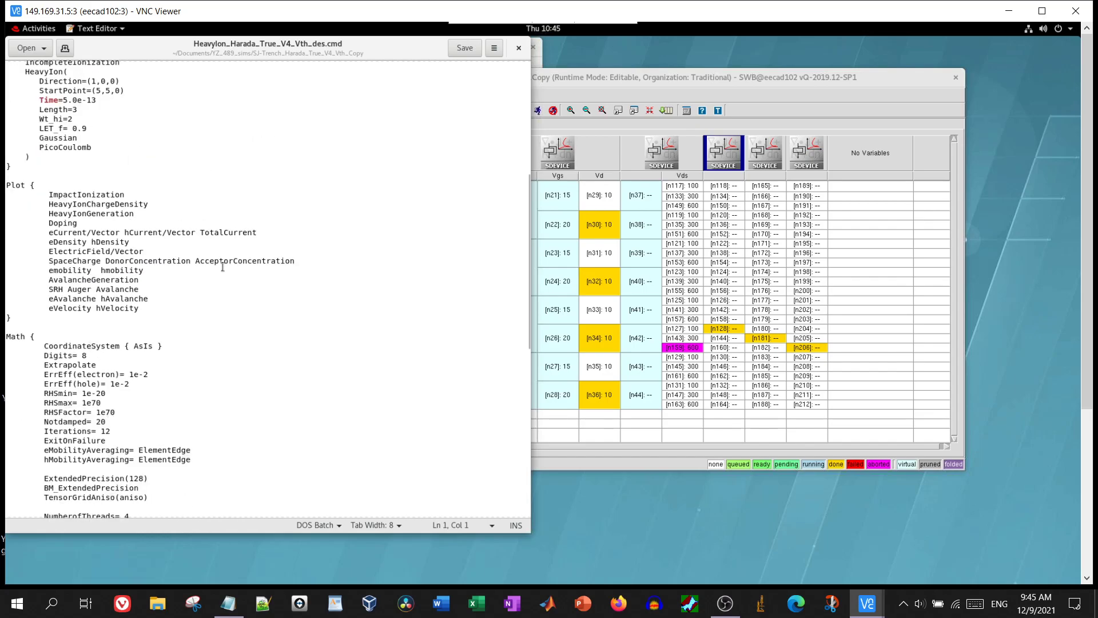
pyautogui.scroll(-8, 223, 267)
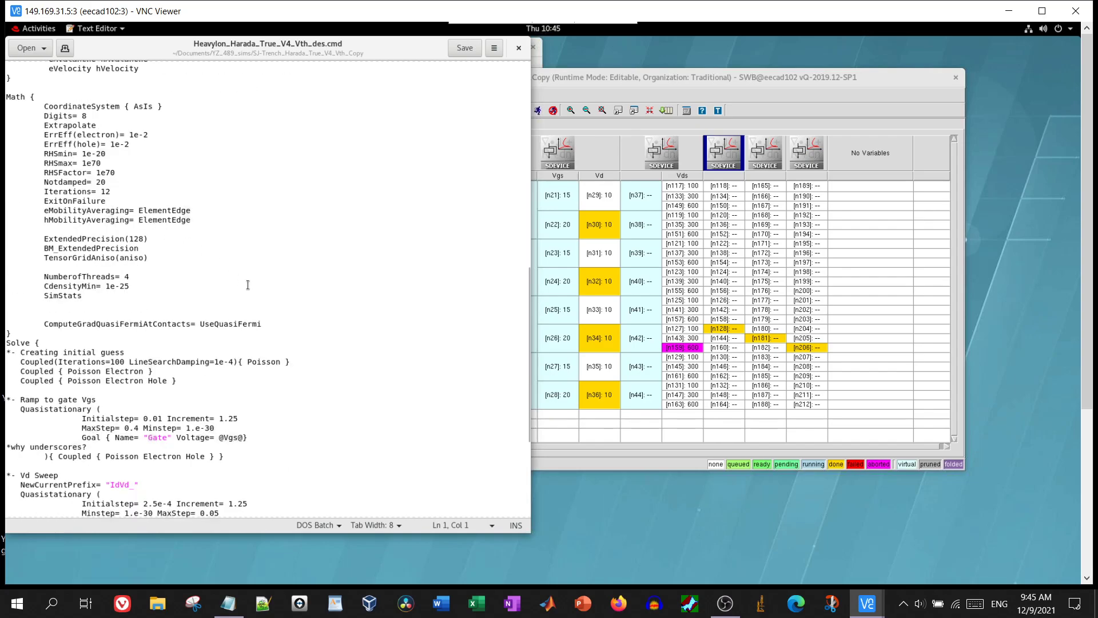
pyautogui.scroll(-7, 252, 293)
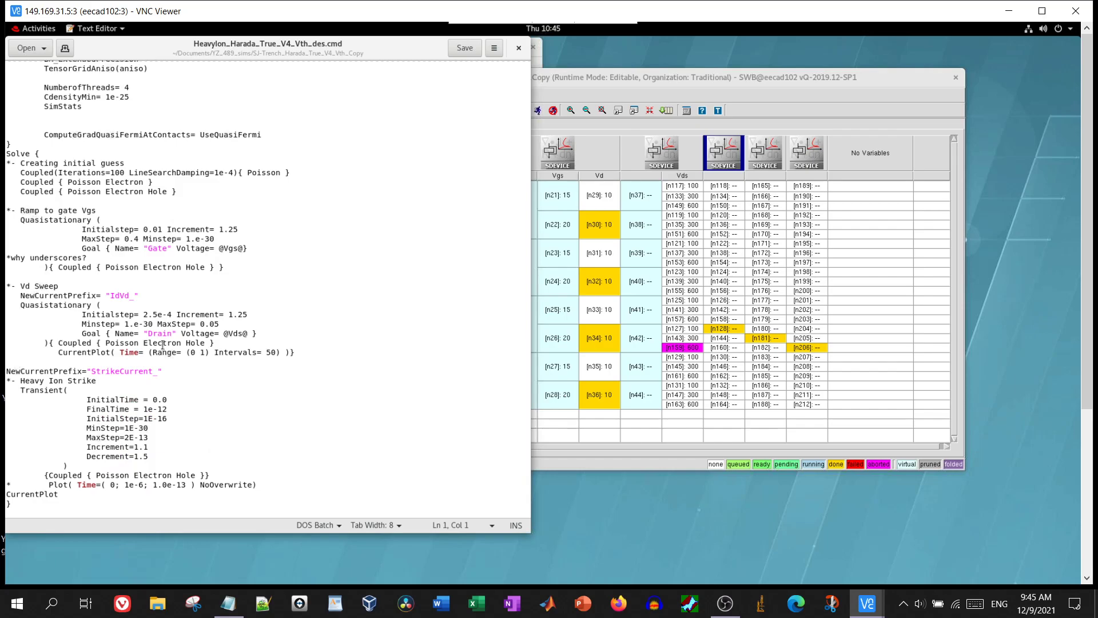
pyautogui.scroll(20, 163, 345)
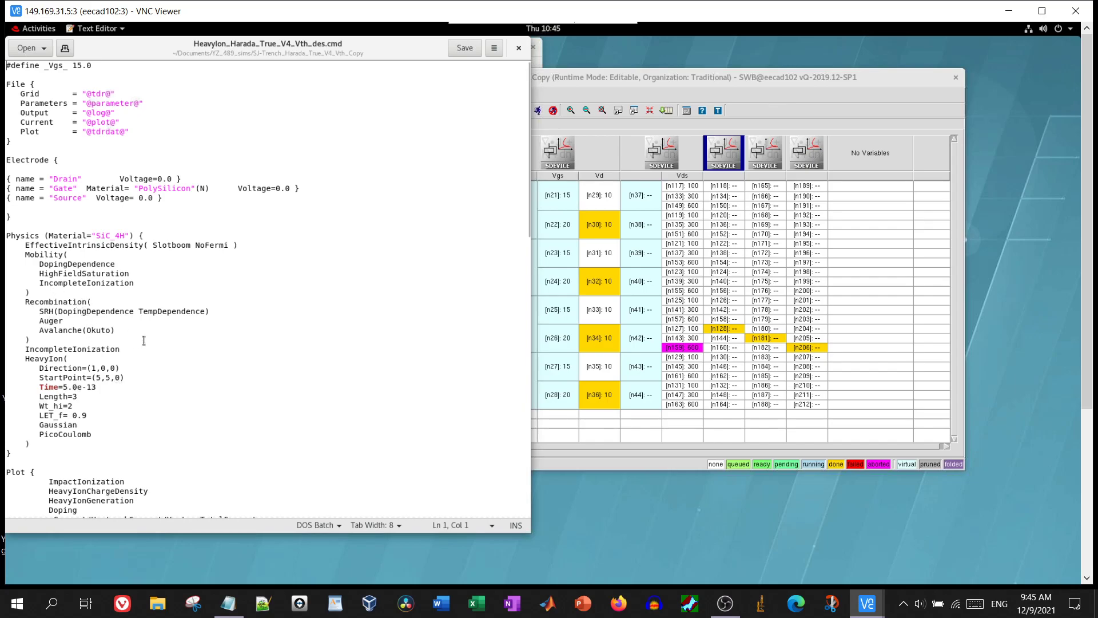
pyautogui.moveTo(144, 331); pyautogui.dragTo(23, 247)
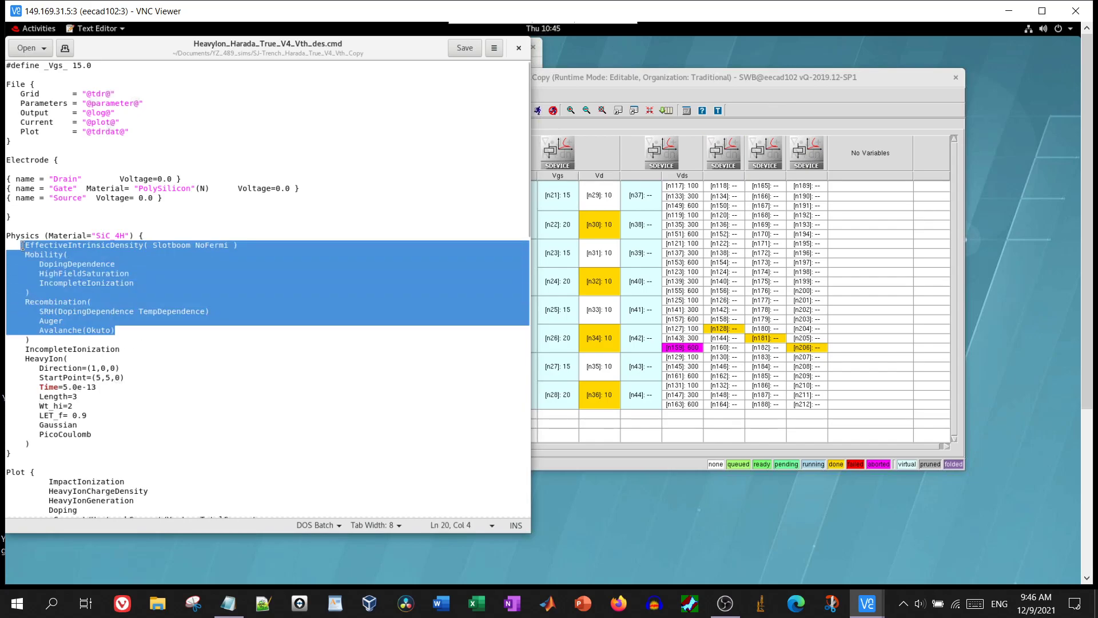
pyautogui.click(72, 333)
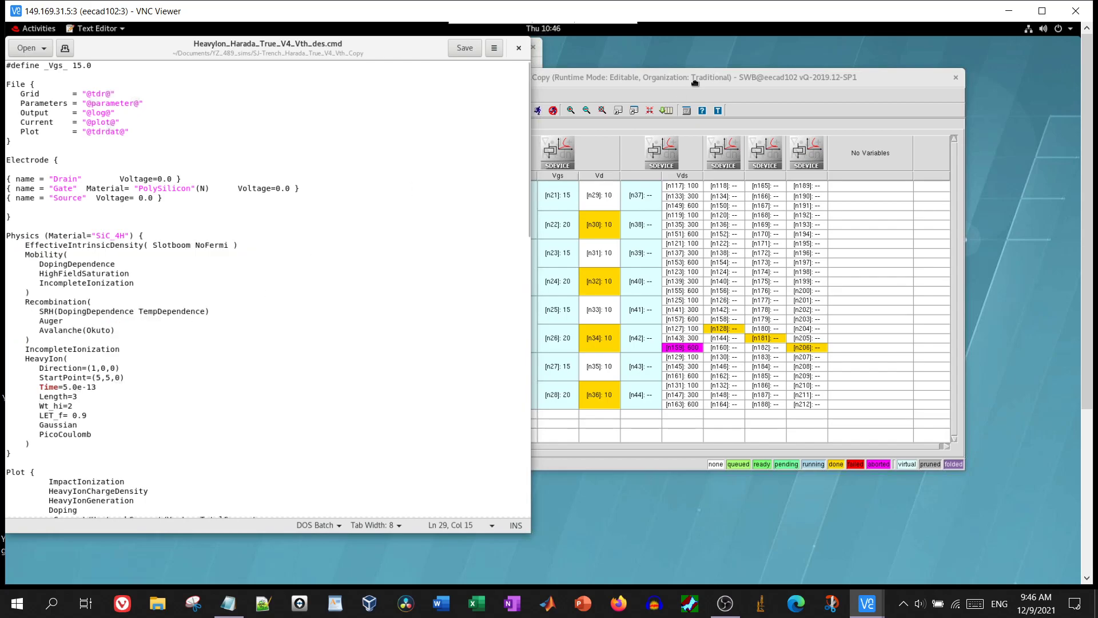
# Bring Sentaurus Workbench forward and load the VDMOS_V3 project
pyautogui.click(694, 83)
pyautogui.click(123, 228)
pyautogui.doubleClick(123, 228)
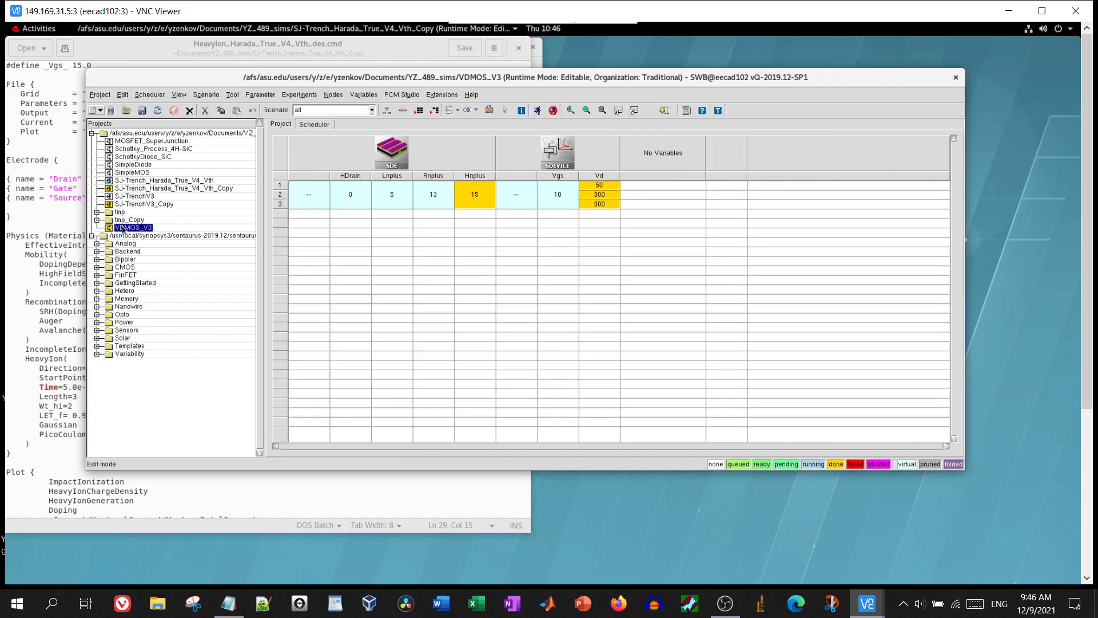
# Open VDMOS_V3's sdevice_des.cmd and review its SRH and Auger recombination models
pyautogui.rightClick(578, 144)
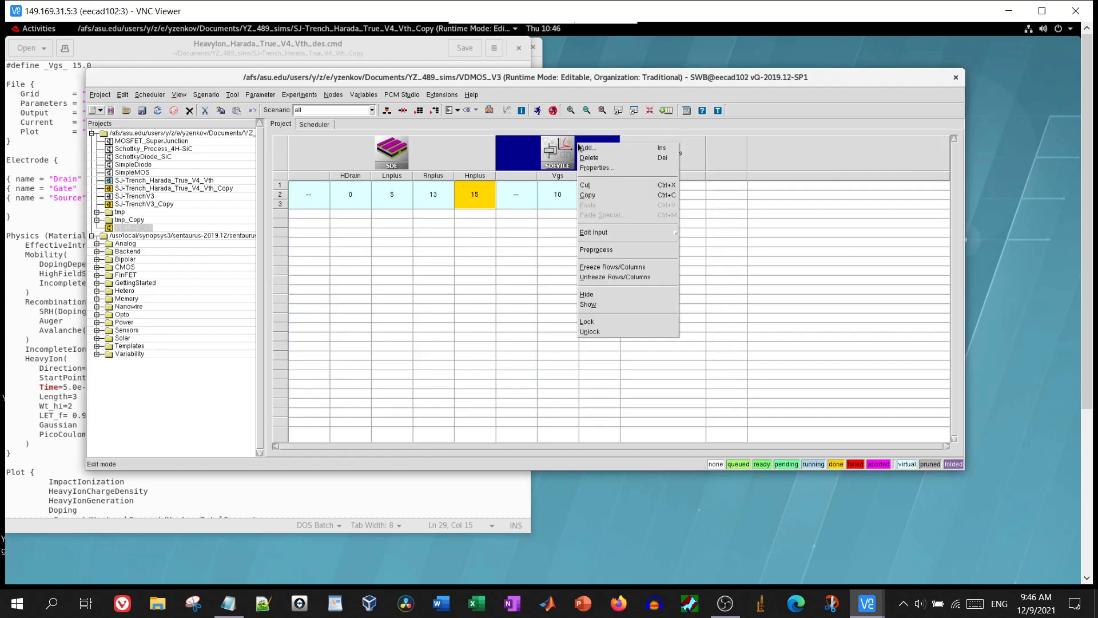
pyautogui.moveTo(642, 232)
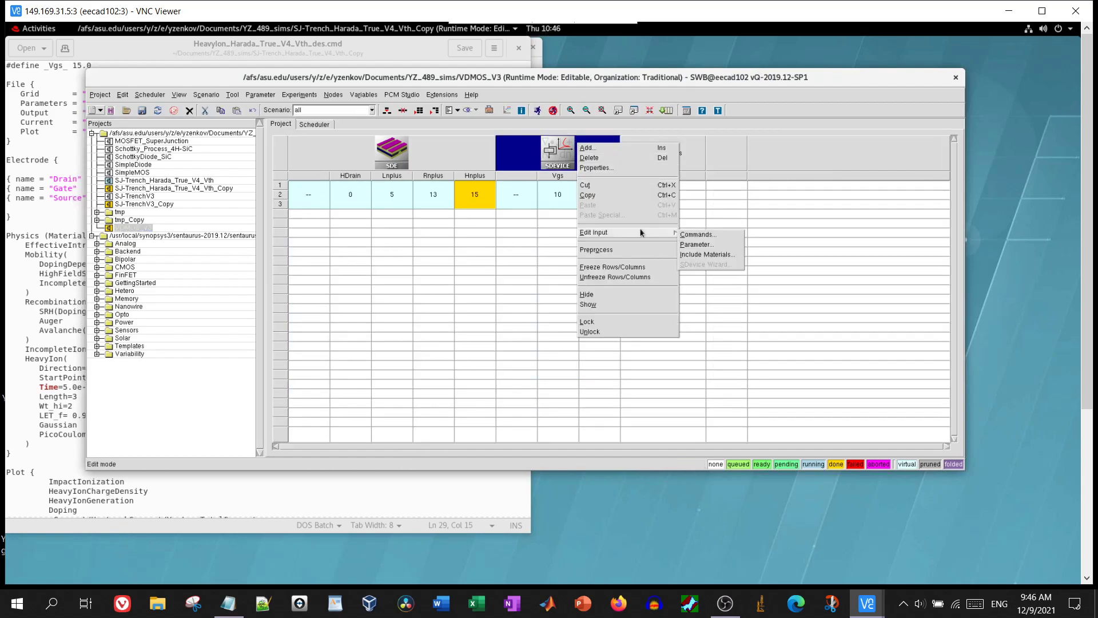
pyautogui.click(698, 234)
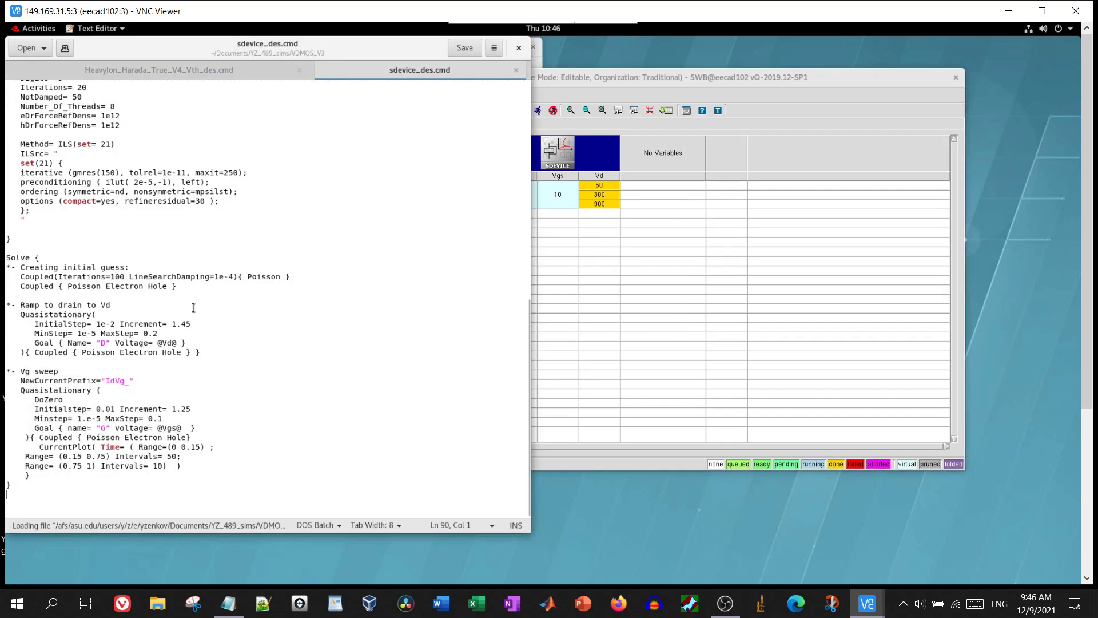
pyautogui.scroll(10, 193, 308)
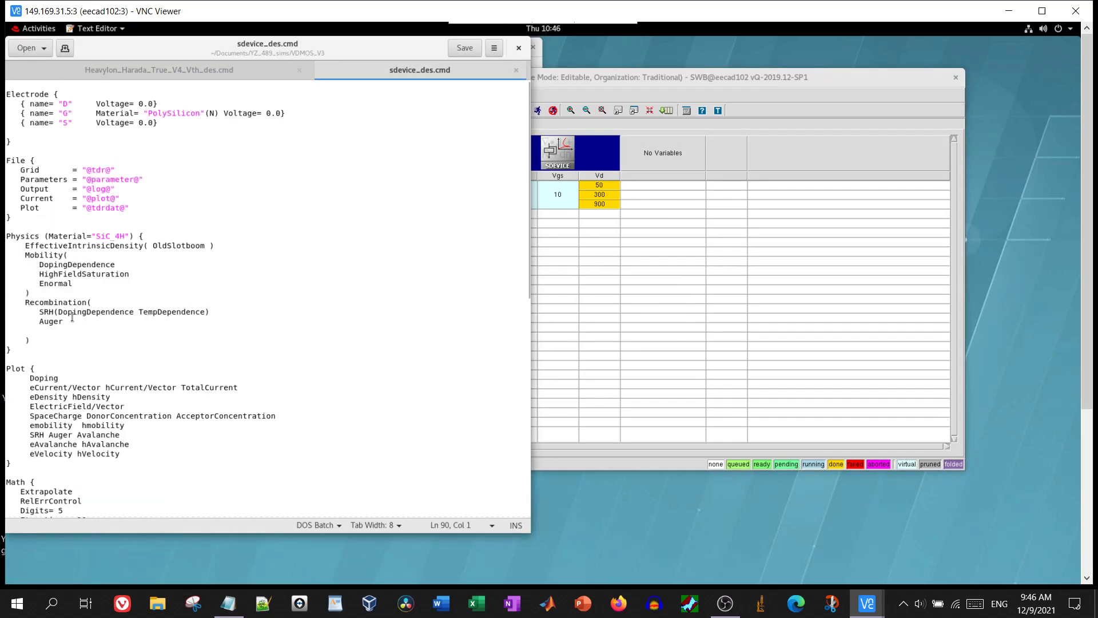
pyautogui.moveTo(70, 324); pyautogui.dragTo(54, 312)
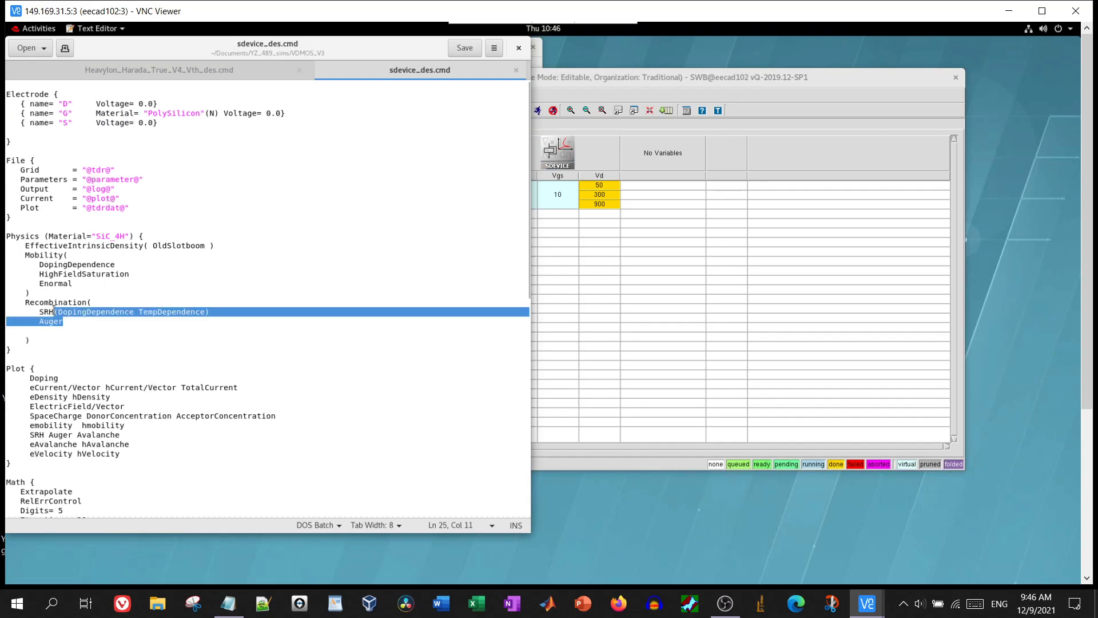
pyautogui.click(64, 321)
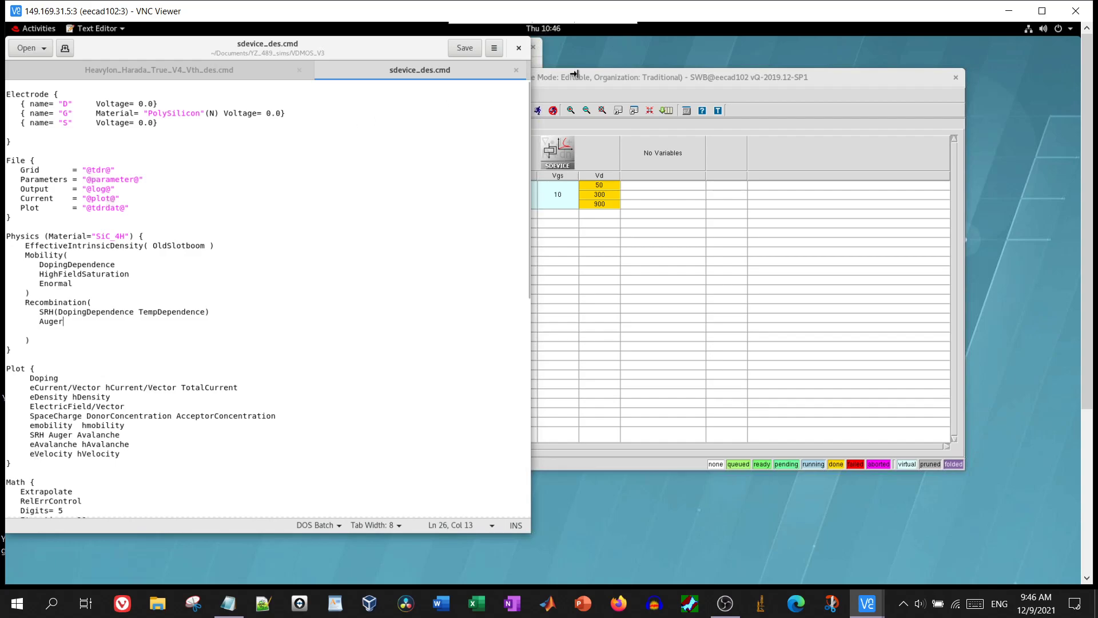
# Close the command file editor and open the Node 9 Explorer for the Vd 300 node
pyautogui.click(526, 53)
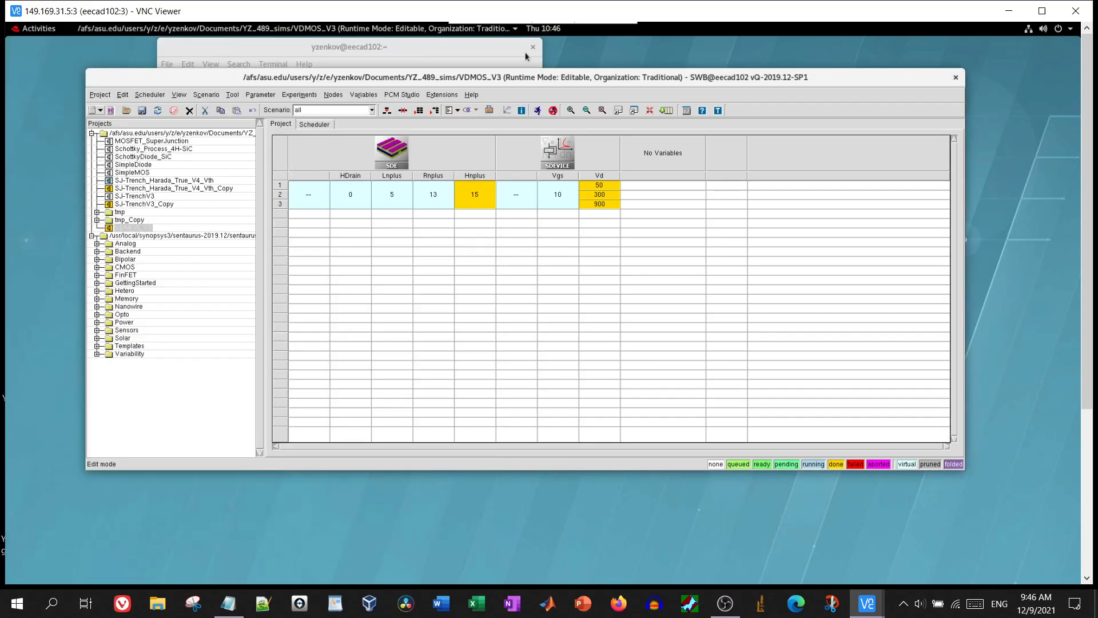
pyautogui.click(596, 197)
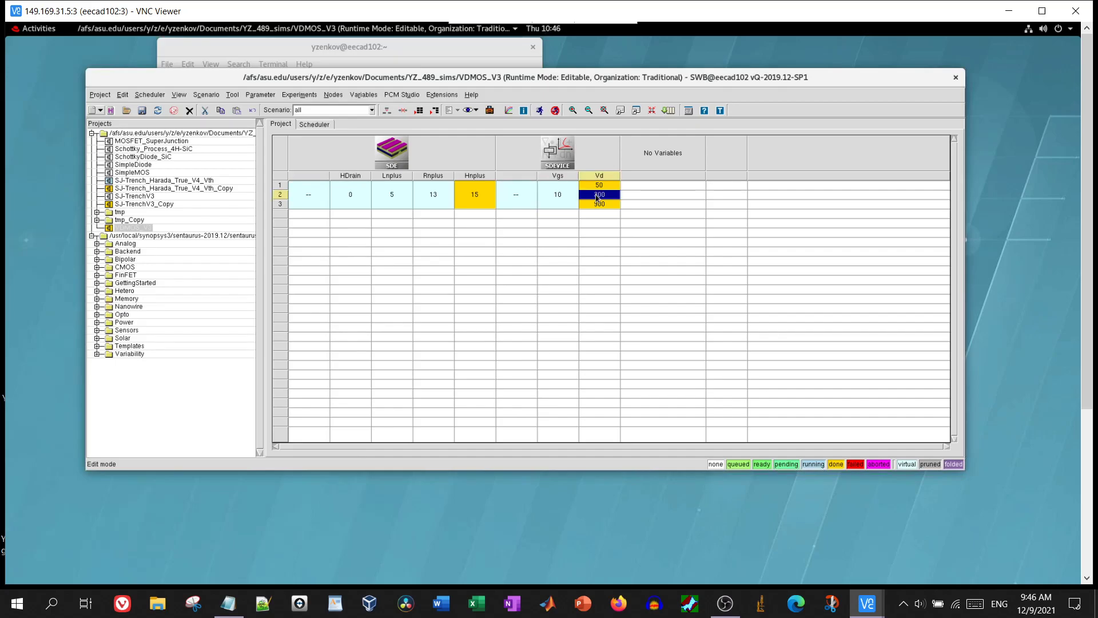
pyautogui.doubleClick(596, 195)
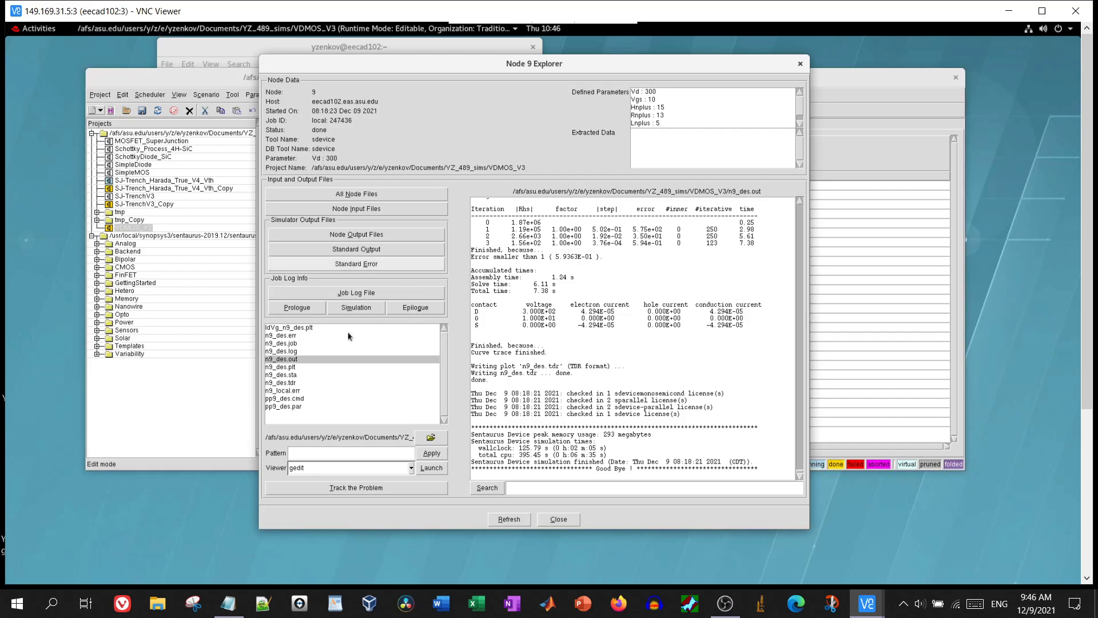
# Load IdVg_n9_des.plt into Sentaurus Visual, close the duplicate SWB_5 window and shrink SWB_4
pyautogui.click(289, 330)
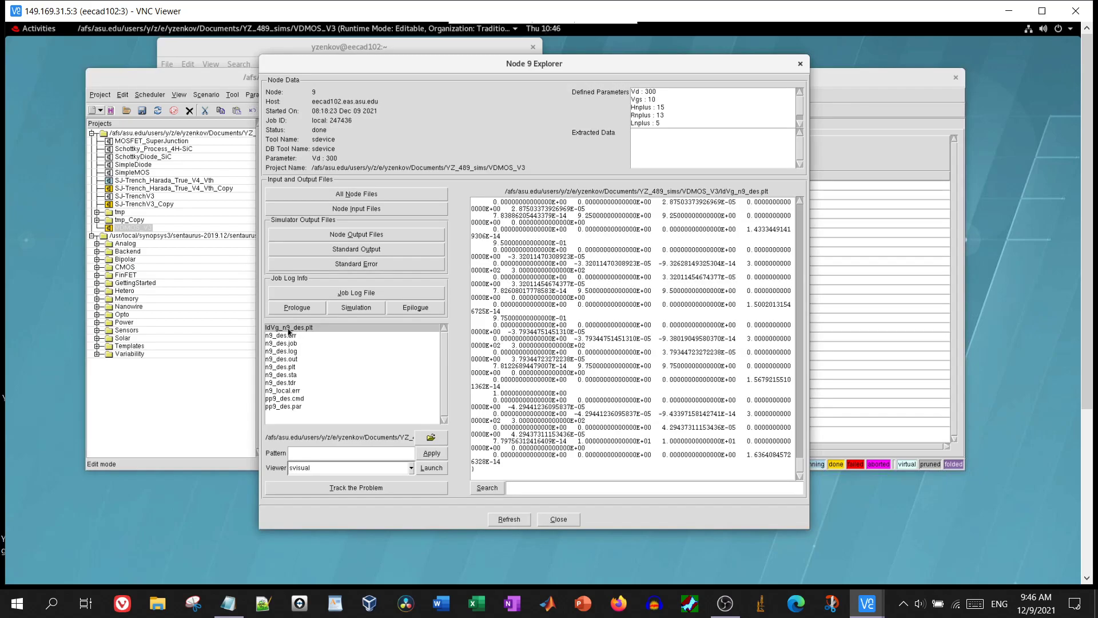
pyautogui.doubleClick(288, 329)
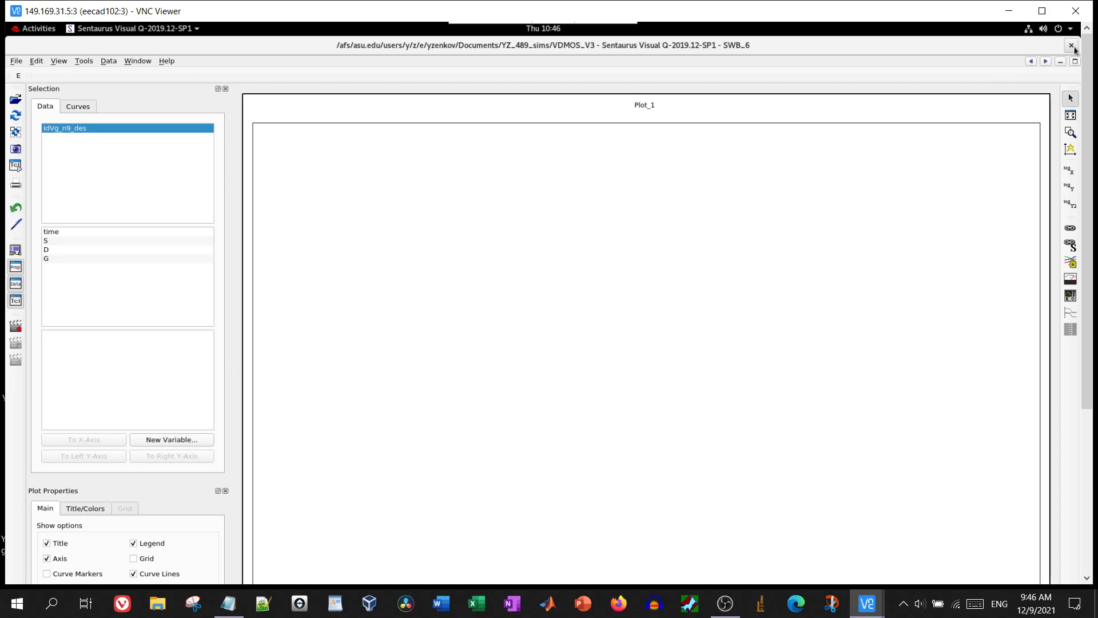
pyautogui.click(1072, 47)
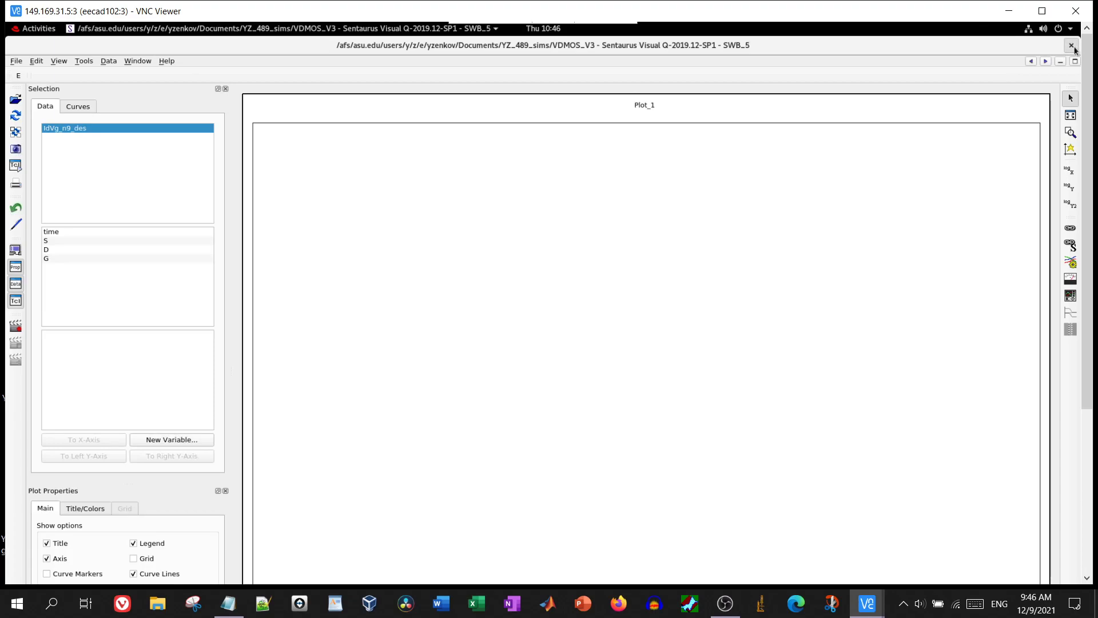
pyautogui.moveTo(1009, 51); pyautogui.dragTo(969, 86)
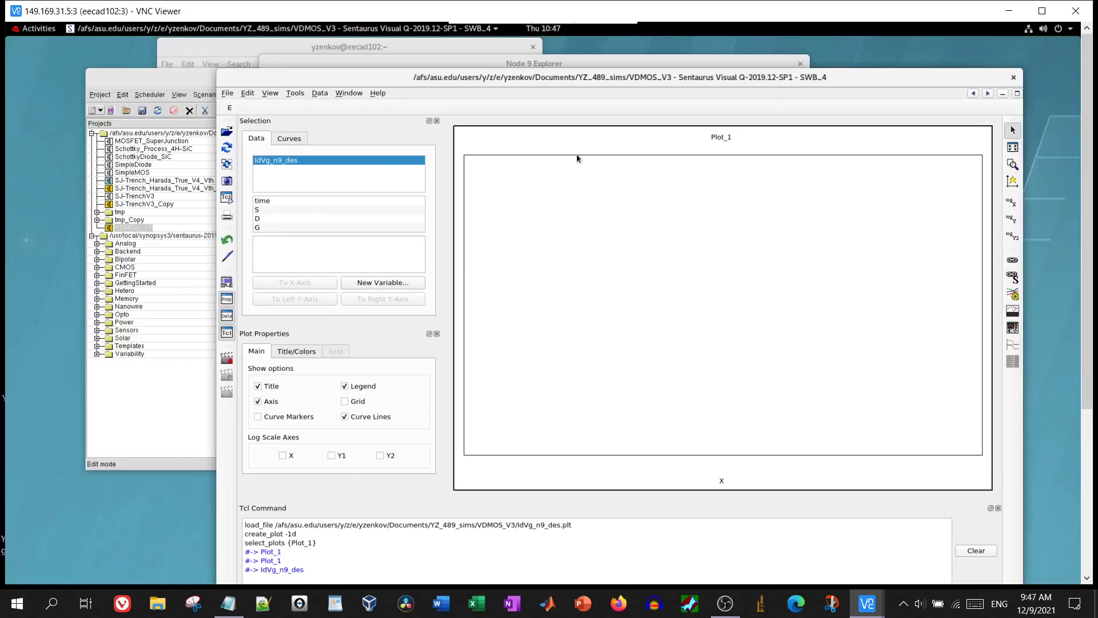
# Plot gate InnerVoltage on the right y-axis against drain eCurrent on the x-axis, then close Sentaurus Visual
pyautogui.click(263, 219)
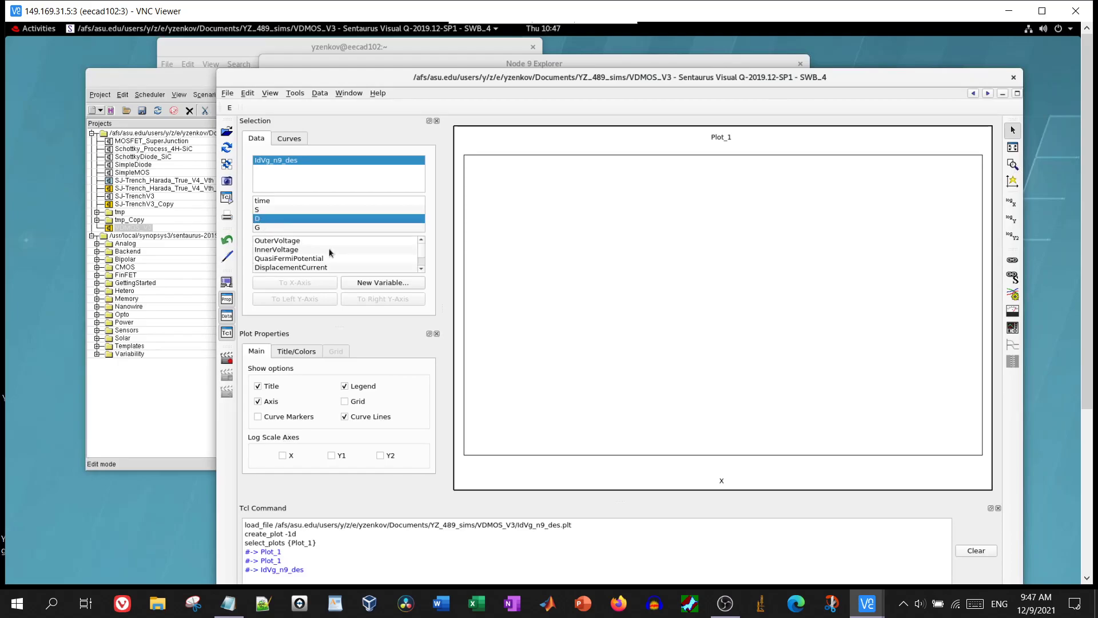
pyautogui.scroll(-1, 330, 253)
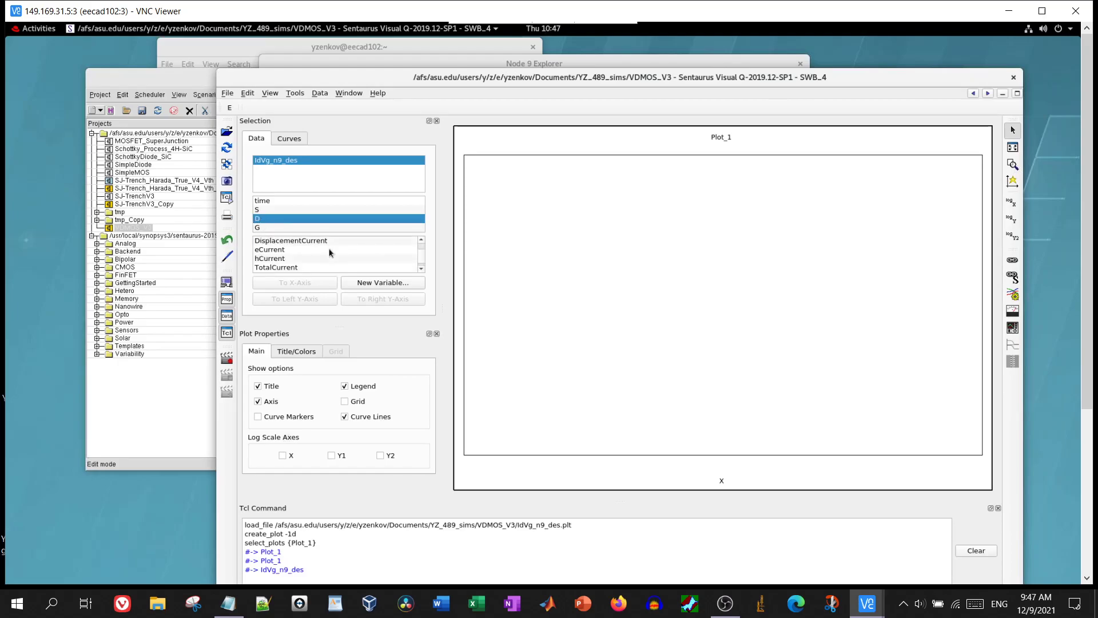
pyautogui.click(291, 250)
pyautogui.click(304, 283)
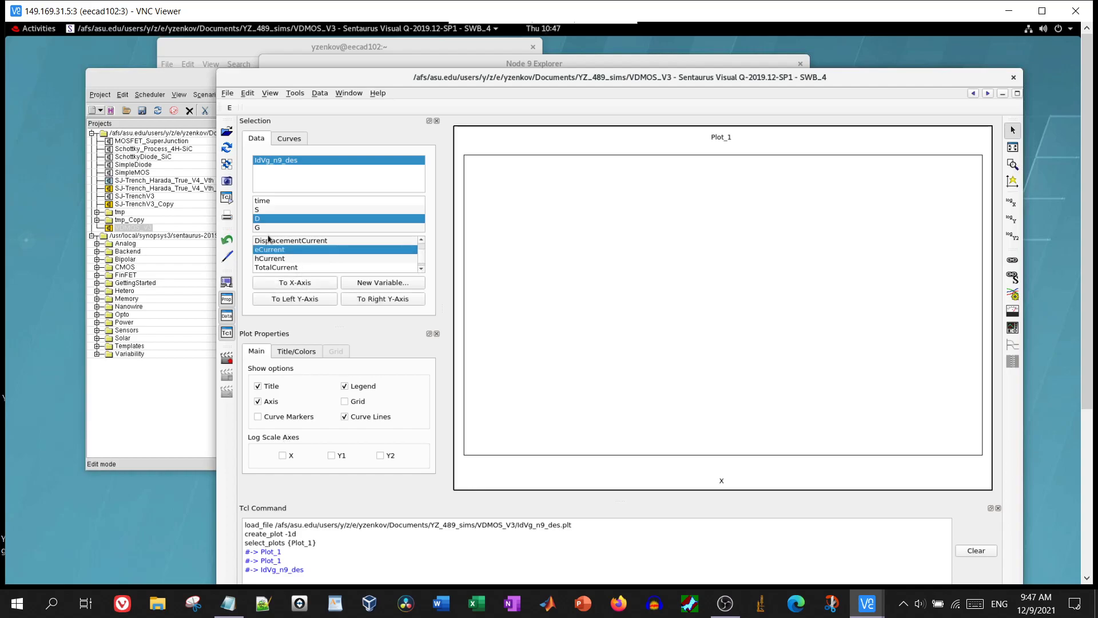
pyautogui.click(263, 227)
pyautogui.scroll(1, 293, 256)
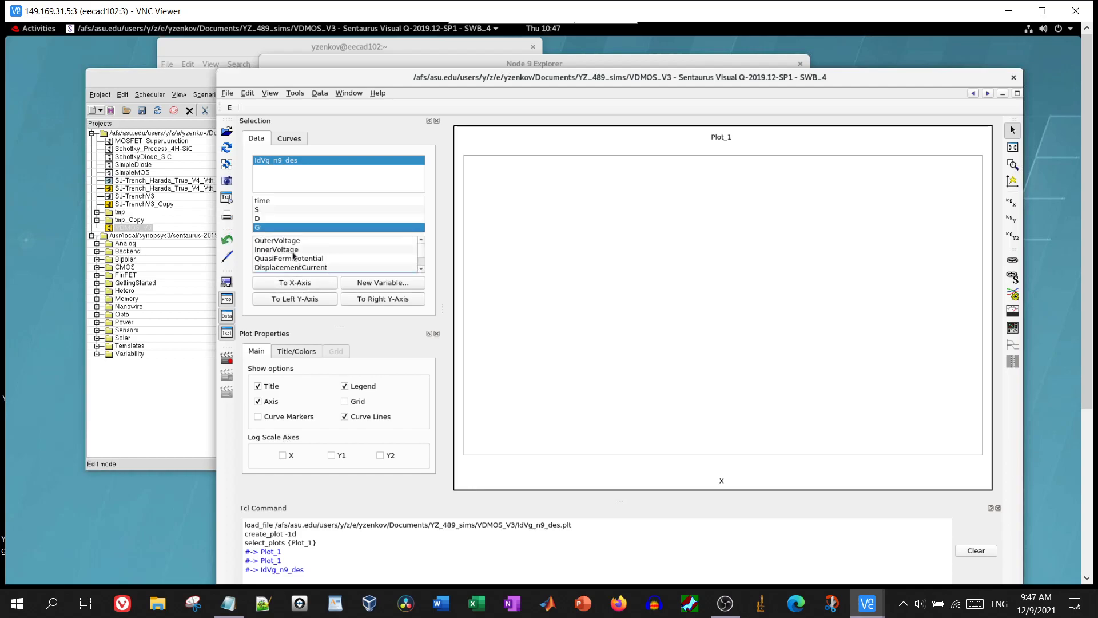
pyautogui.click(284, 250)
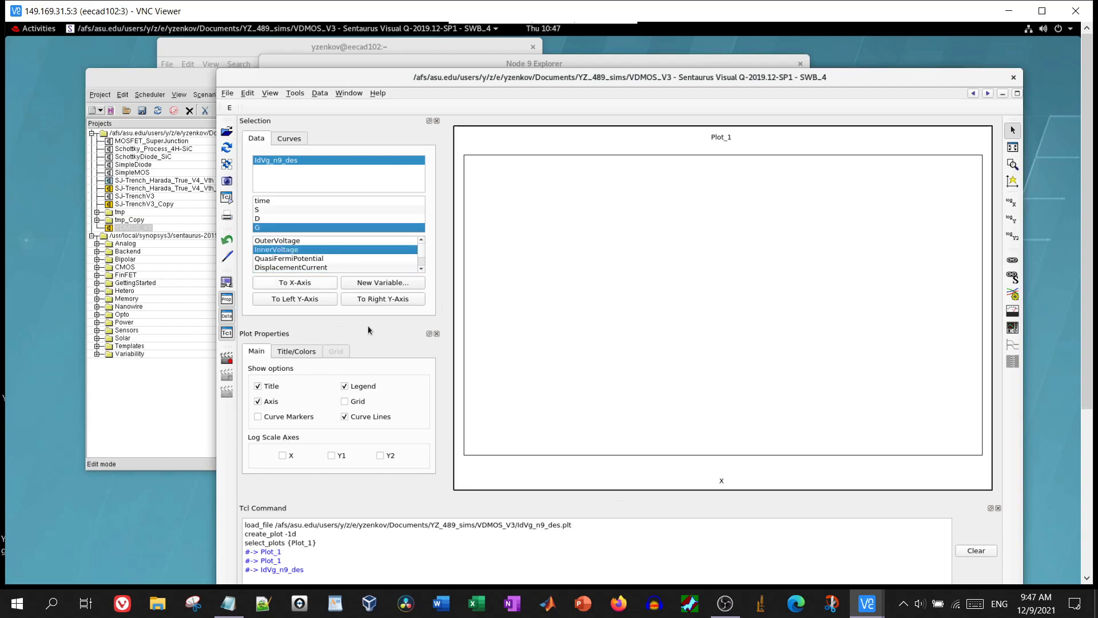
pyautogui.click(395, 306)
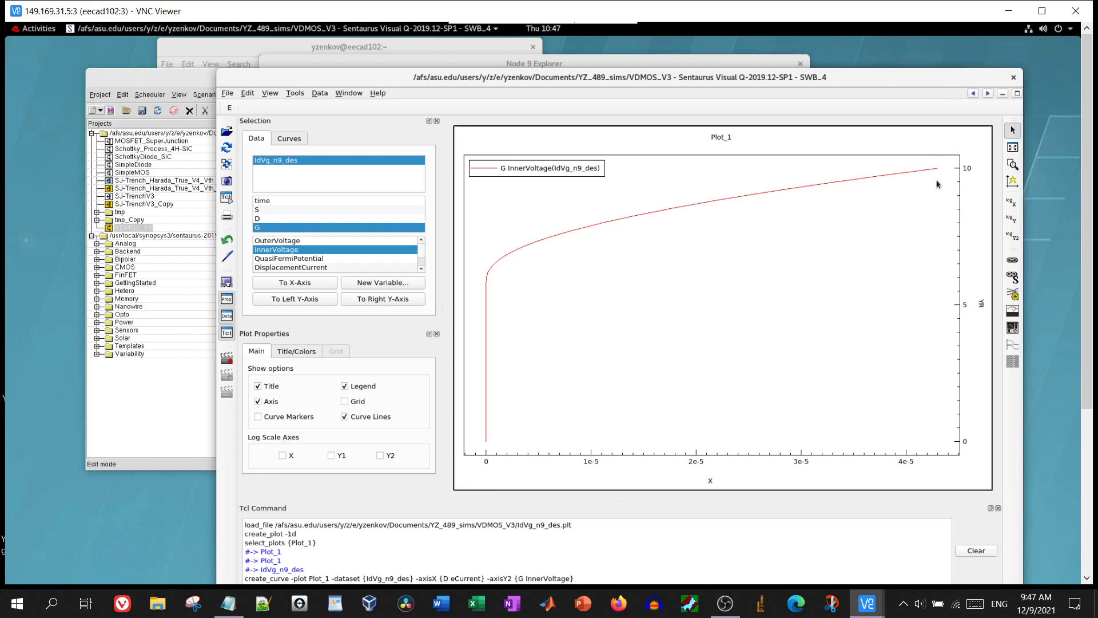
pyautogui.click(1012, 78)
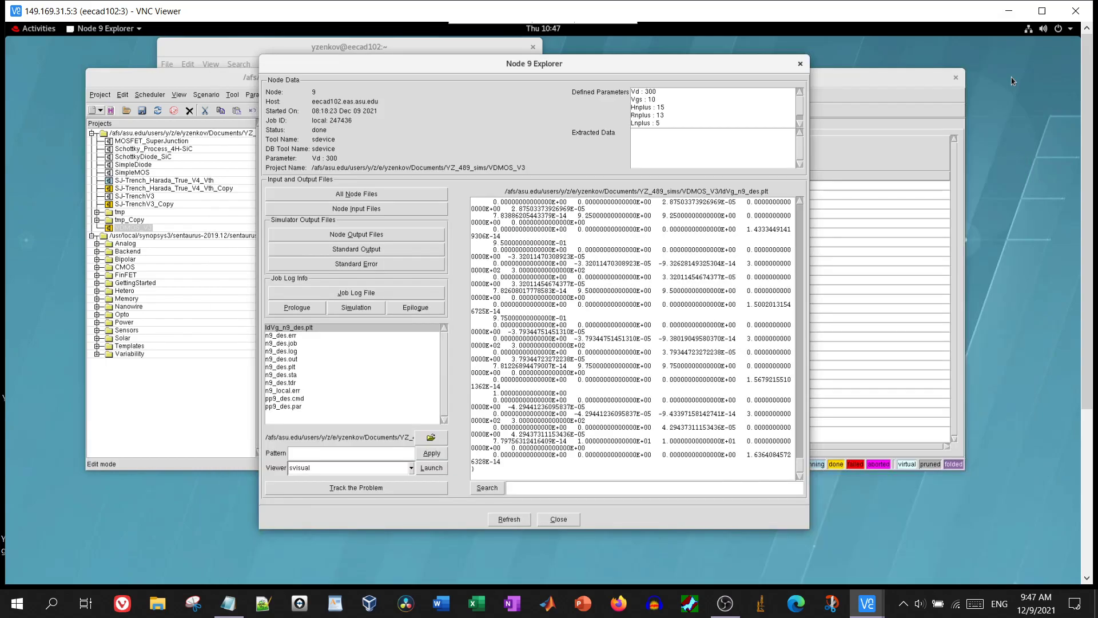
# Close the Node 9 Explorer and reselect the SJ-Trench_Harada_True_V4_Vth_Copy project in the tree
pyautogui.click(801, 66)
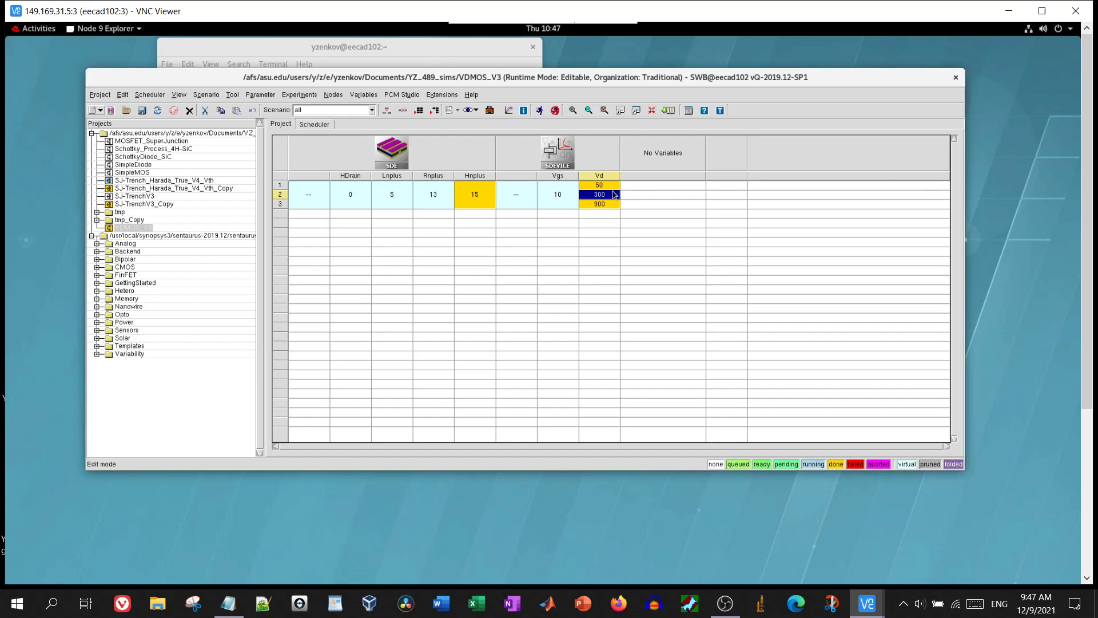
pyautogui.click(565, 156)
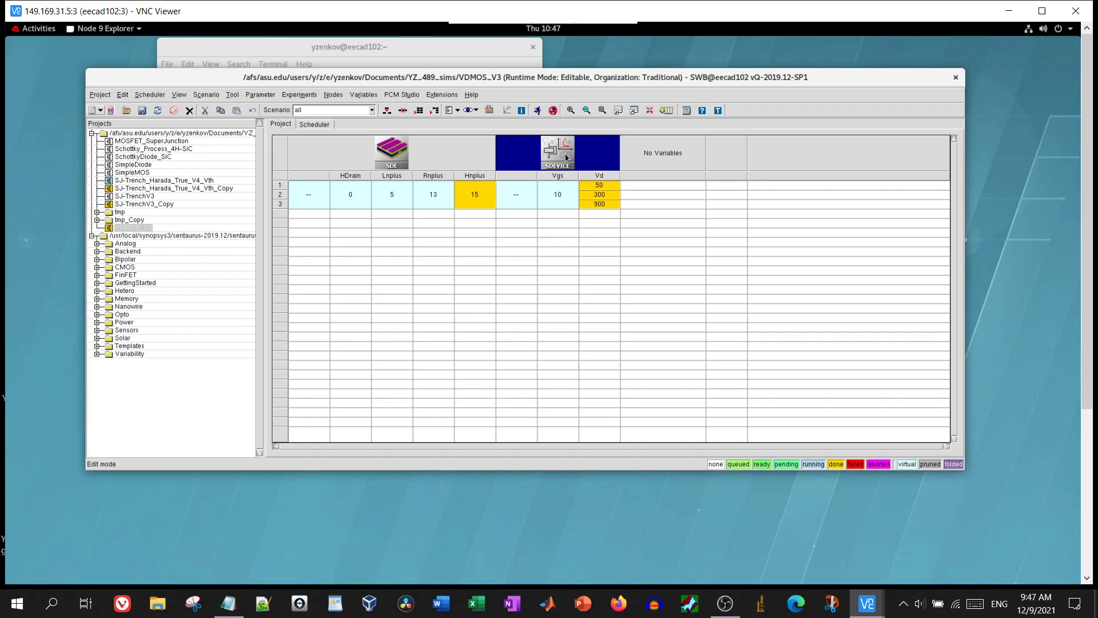
pyautogui.click(171, 189)
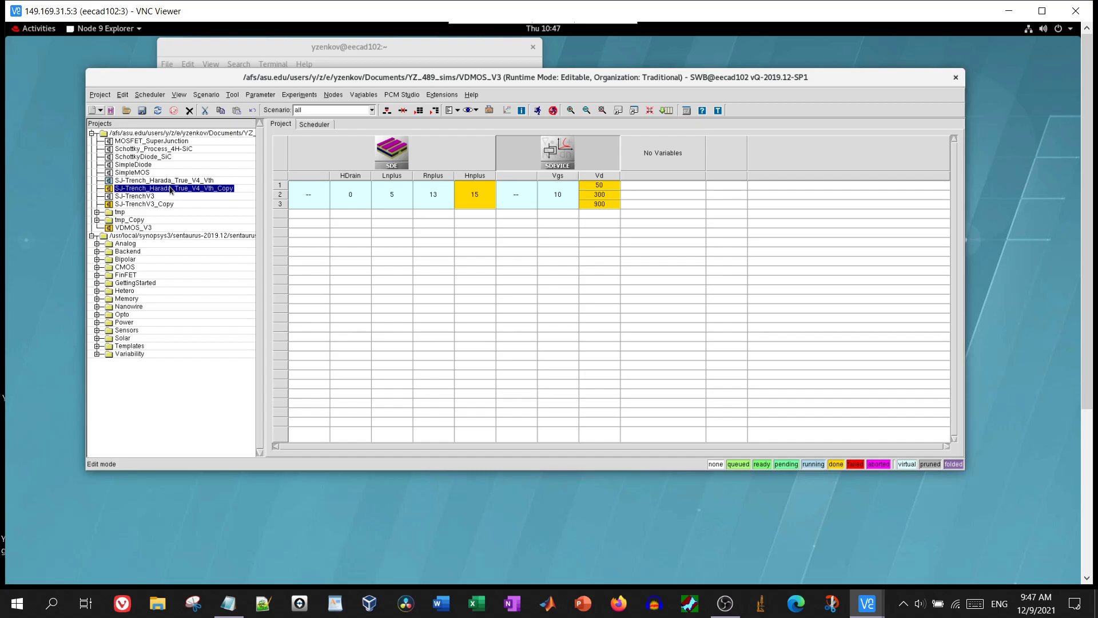
pyautogui.click(152, 198)
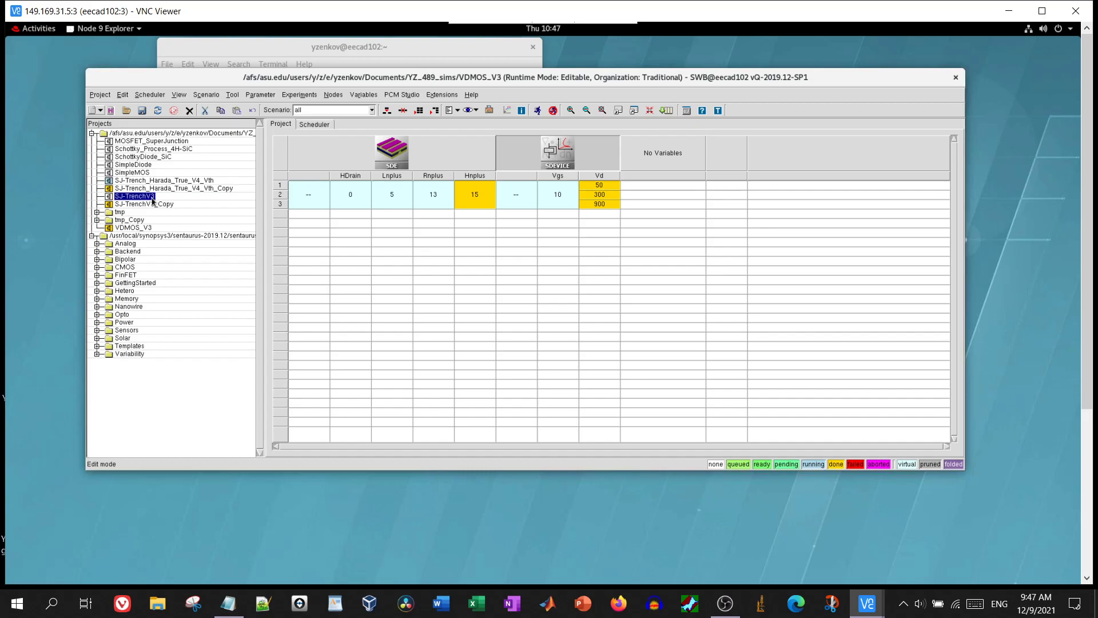
pyautogui.click(152, 190)
# Open the SJ-Trench_Harada_True_V4_Vth_Copy project and its SDEVICE command file for editing
pyautogui.doubleClick(152, 189)
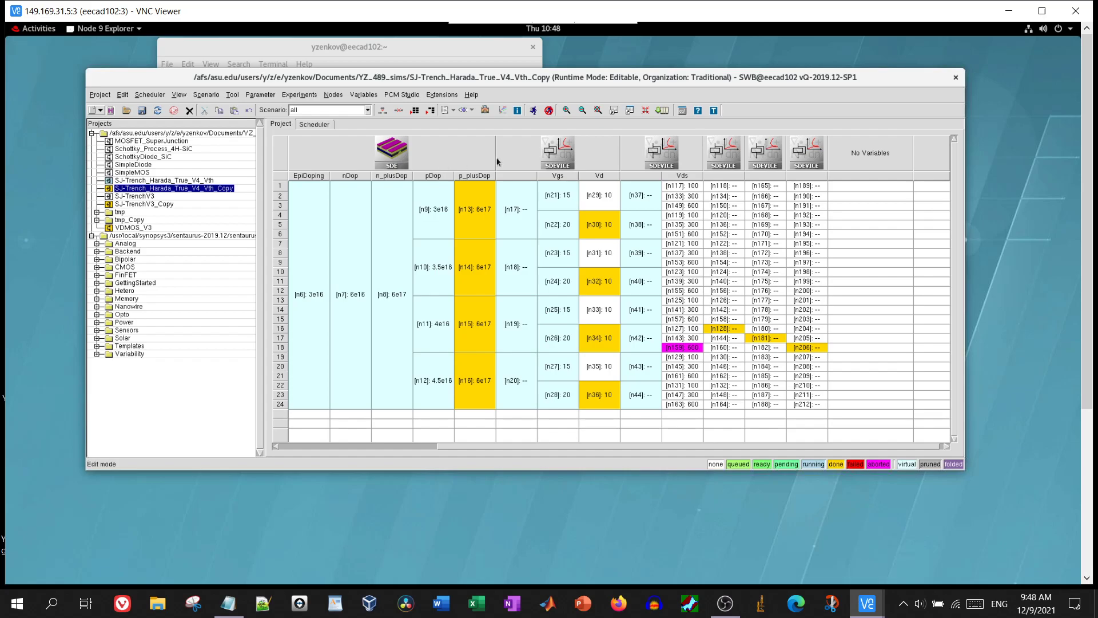
pyautogui.rightClick(725, 158)
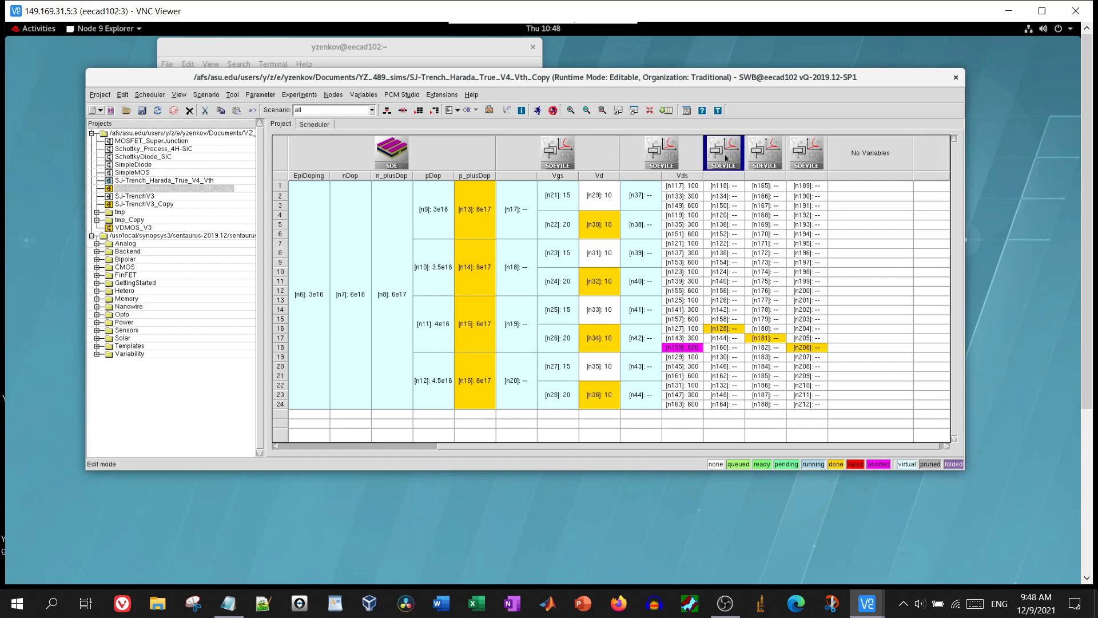
pyautogui.moveTo(762, 244)
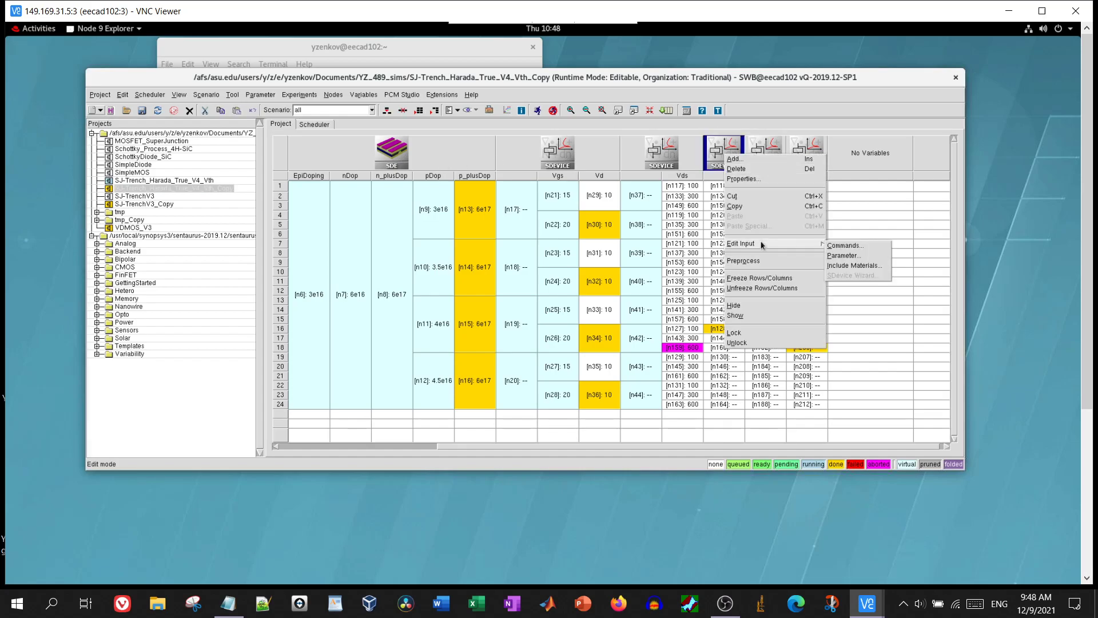
pyautogui.click(851, 247)
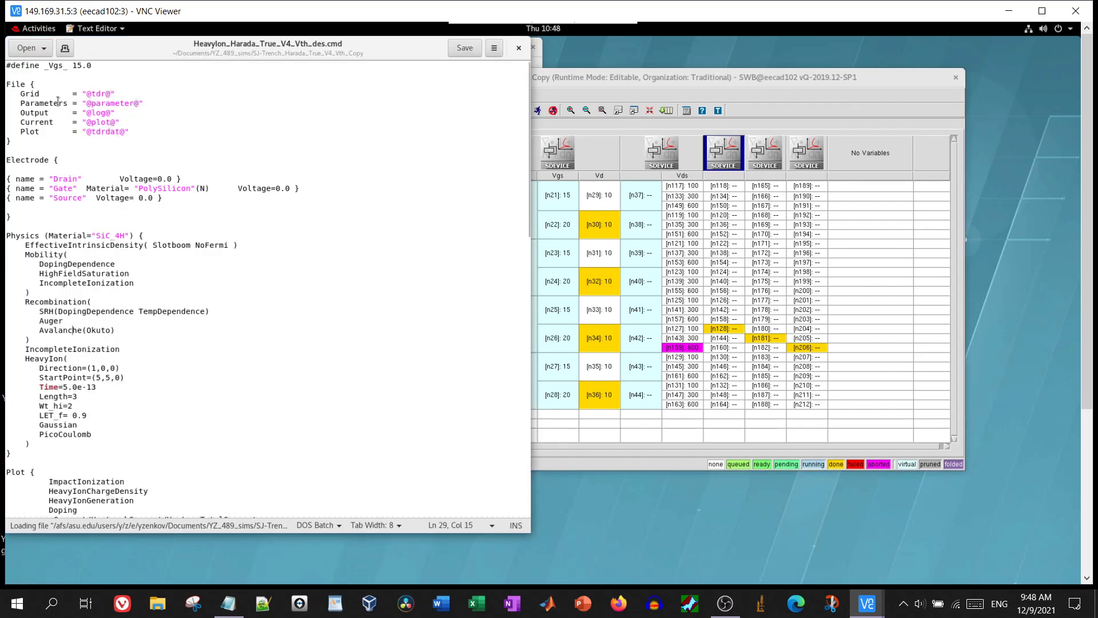
# Review the File, Electrode, Physics and Plot blocks of HeavyIon_Harada_True_V4_Vth_des.cmd, then close it
pyautogui.moveTo(30, 94); pyautogui.dragTo(143, 140)
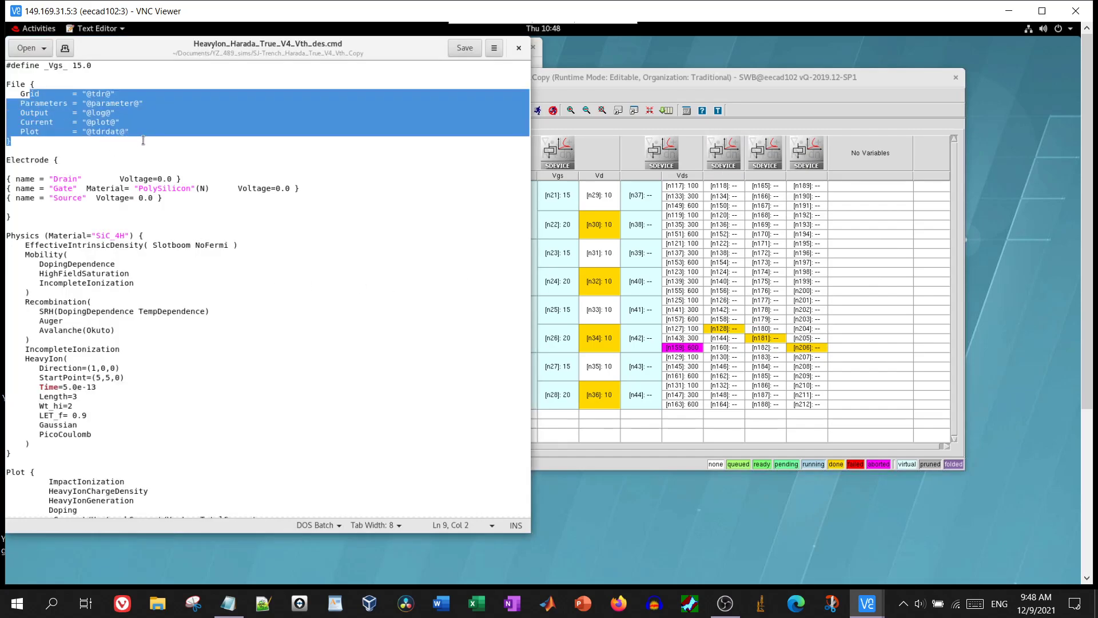
pyautogui.click(144, 141)
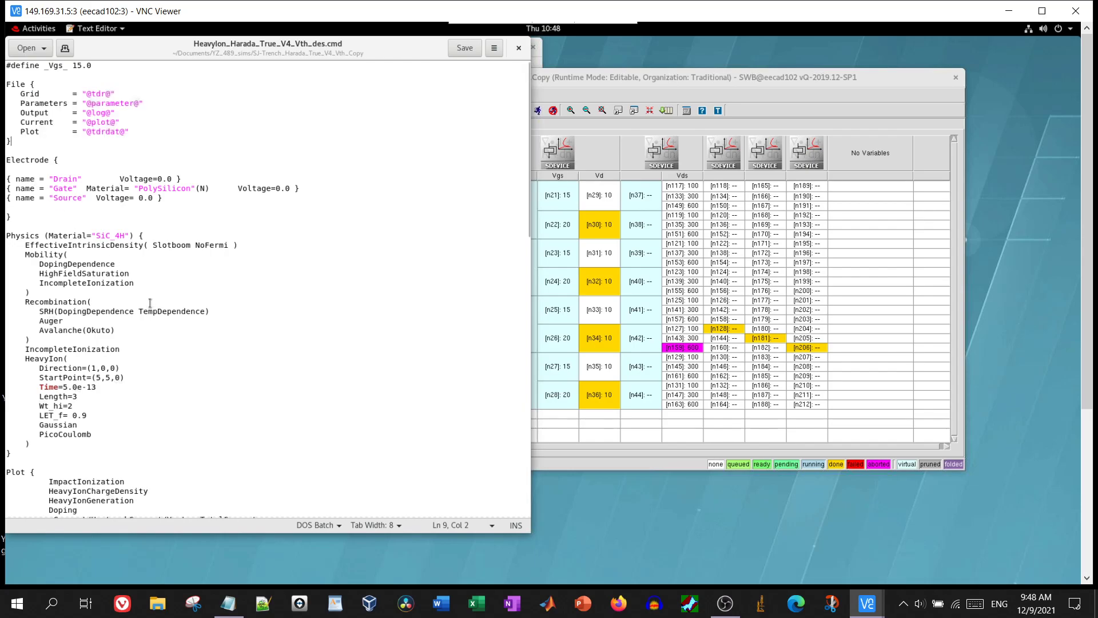
pyautogui.moveTo(135, 330); pyautogui.dragTo(44, 190)
pyautogui.click(75, 395)
pyautogui.scroll(-10, 75, 395)
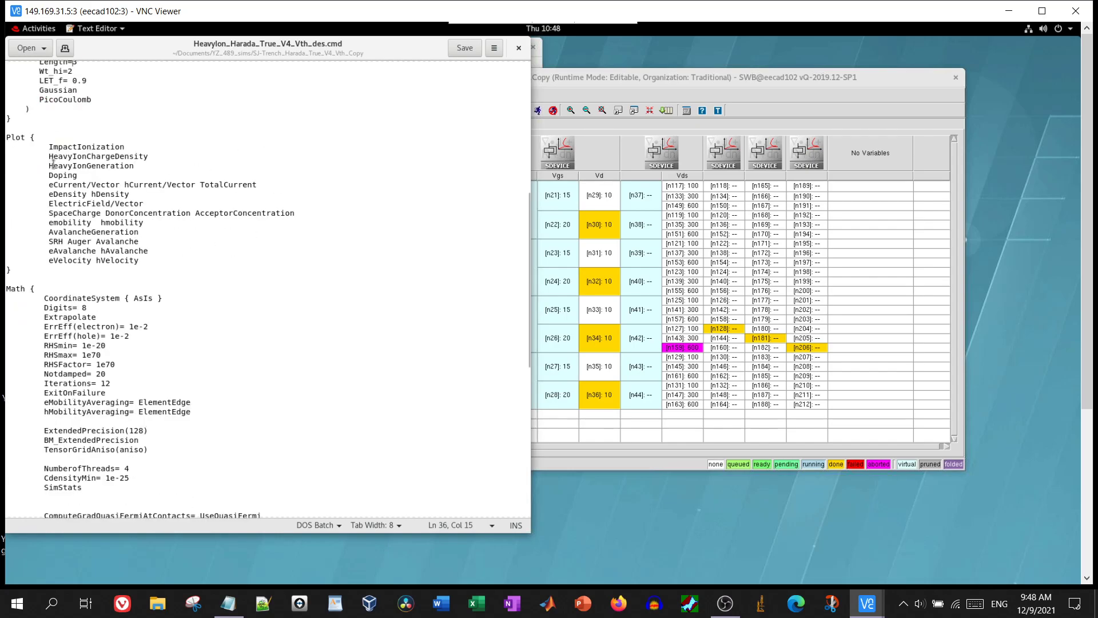
pyautogui.moveTo(63, 157); pyautogui.dragTo(162, 273)
pyautogui.click(163, 273)
pyautogui.moveTo(144, 223); pyautogui.dragTo(79, 175)
pyautogui.click(55, 138)
pyautogui.click(518, 48)
# Open node n128's explorer, check n128_des.sta in the text editor, and select n128_des.tdr
pyautogui.doubleClick(725, 330)
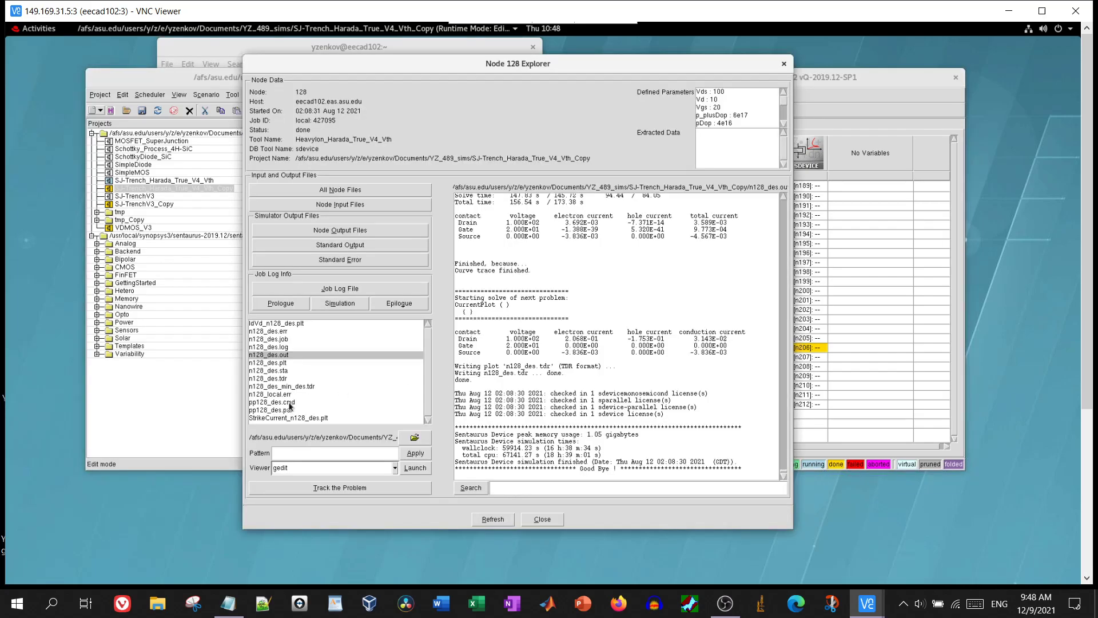
pyautogui.click(274, 375)
pyautogui.doubleClick(274, 372)
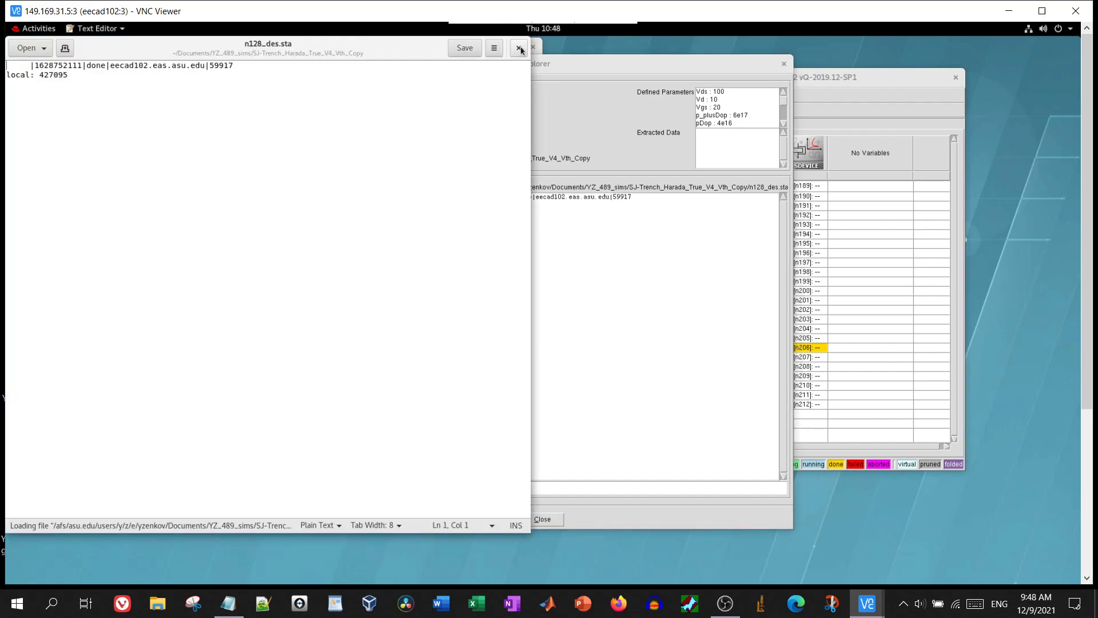
pyautogui.click(520, 48)
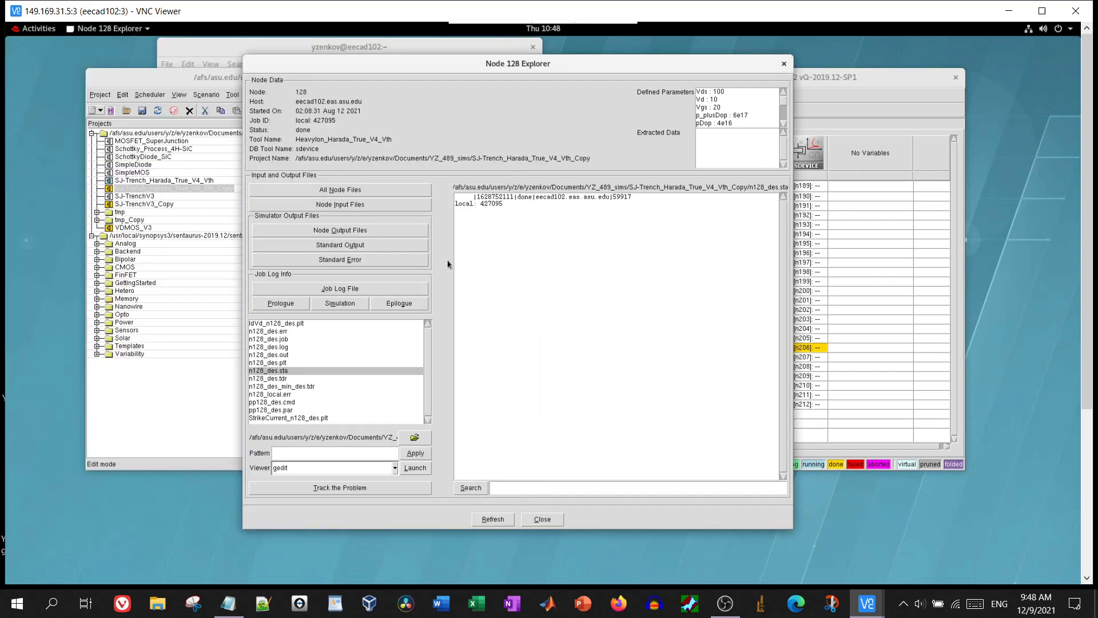
pyautogui.click(280, 378)
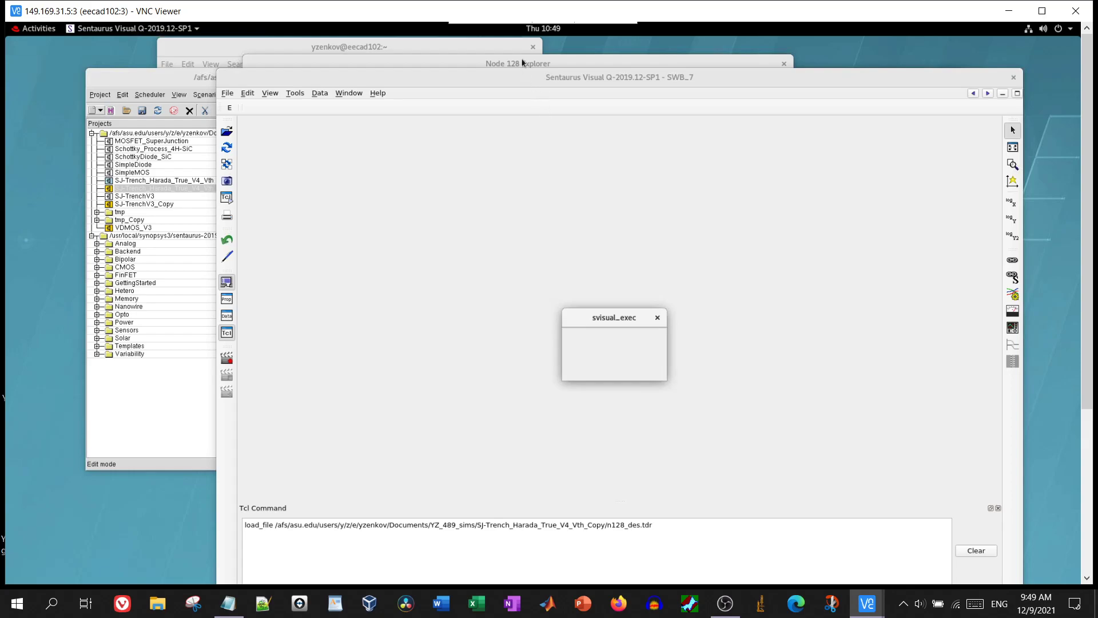
# Maximize Sentaurus Visual, briefly show HeavyIonChargeDensity, then colour n128_des by ElectricField-X
pyautogui.moveTo(526, 78); pyautogui.dragTo(450, 44)
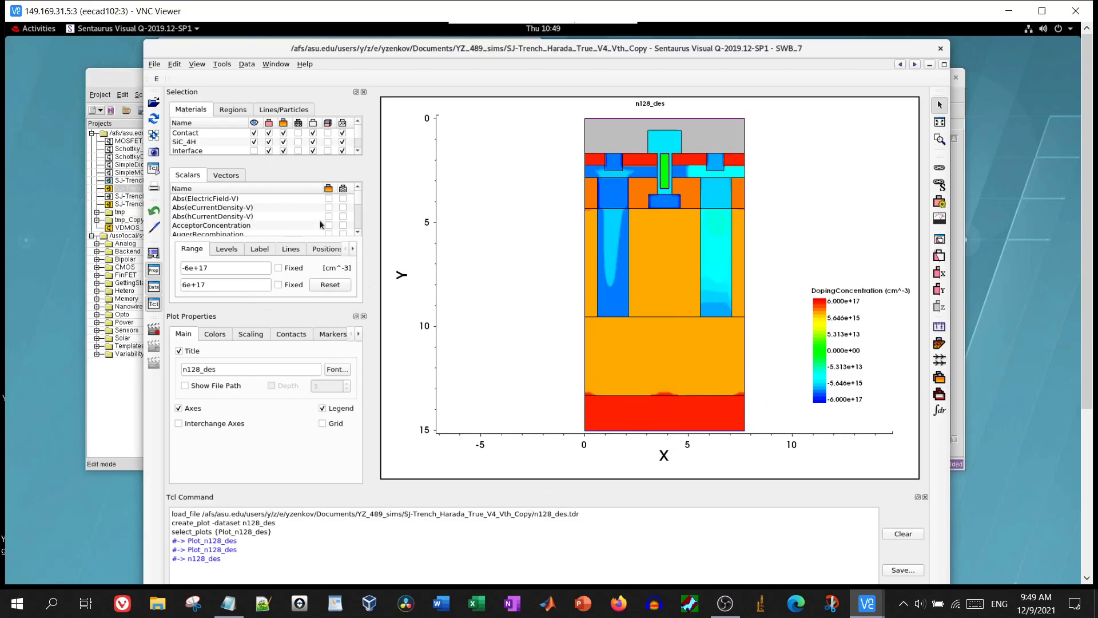
pyautogui.doubleClick(549, 51)
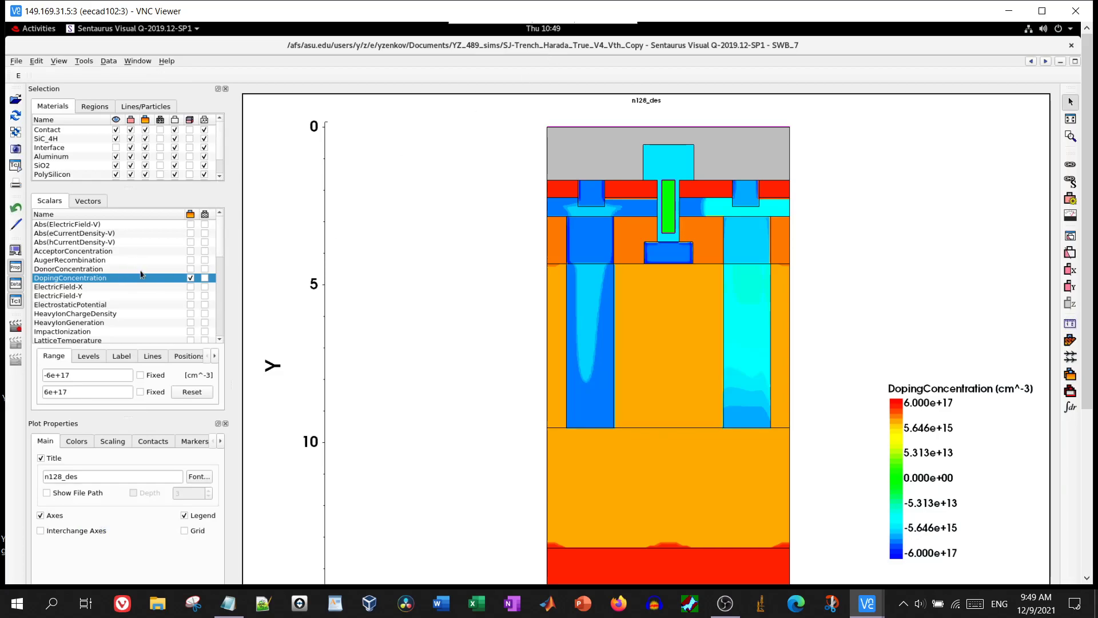
pyautogui.scroll(-3, 140, 274)
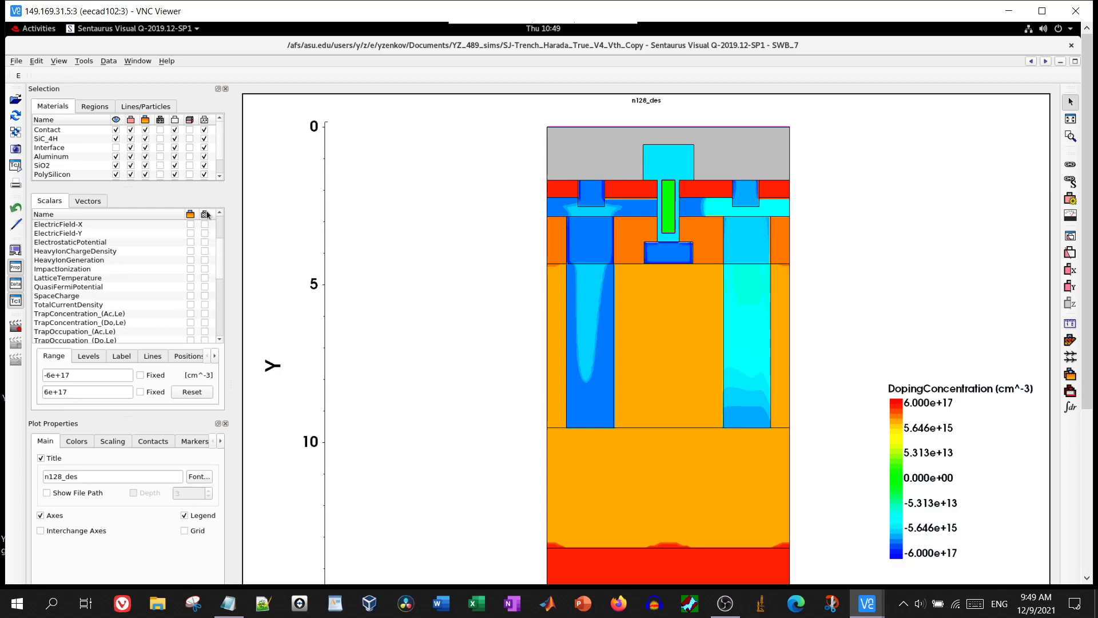
pyautogui.click(205, 251)
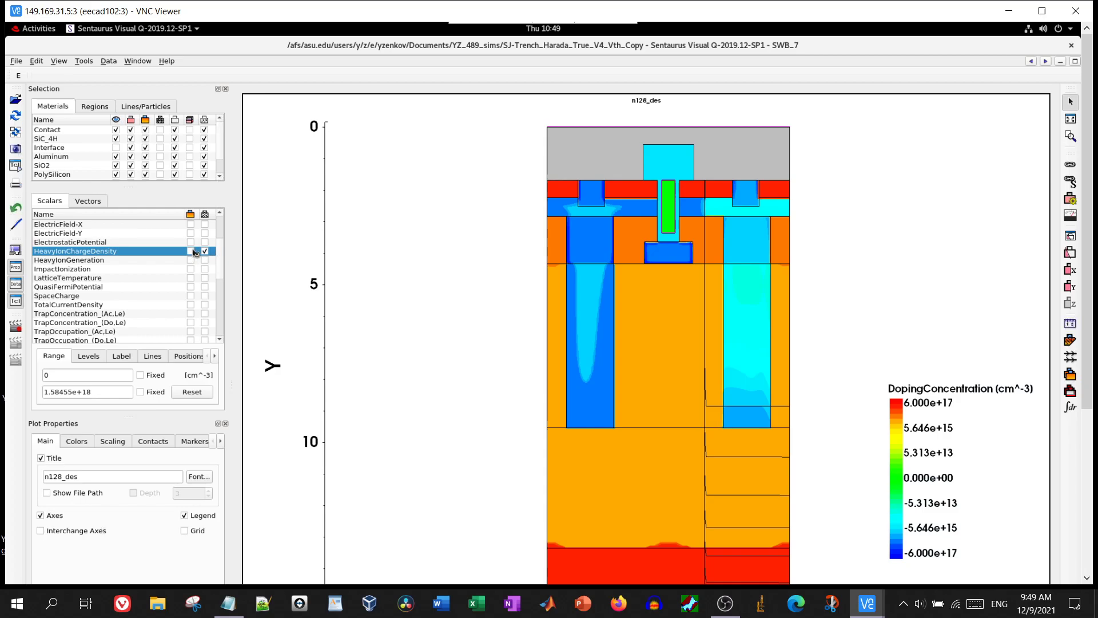
pyautogui.click(191, 252)
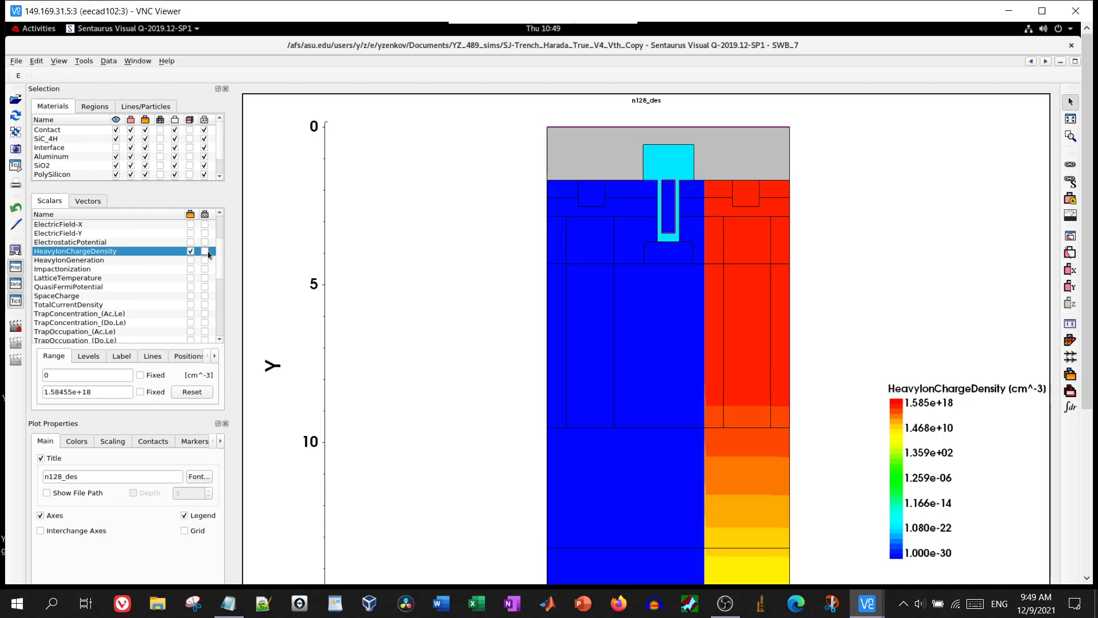
pyautogui.click(191, 253)
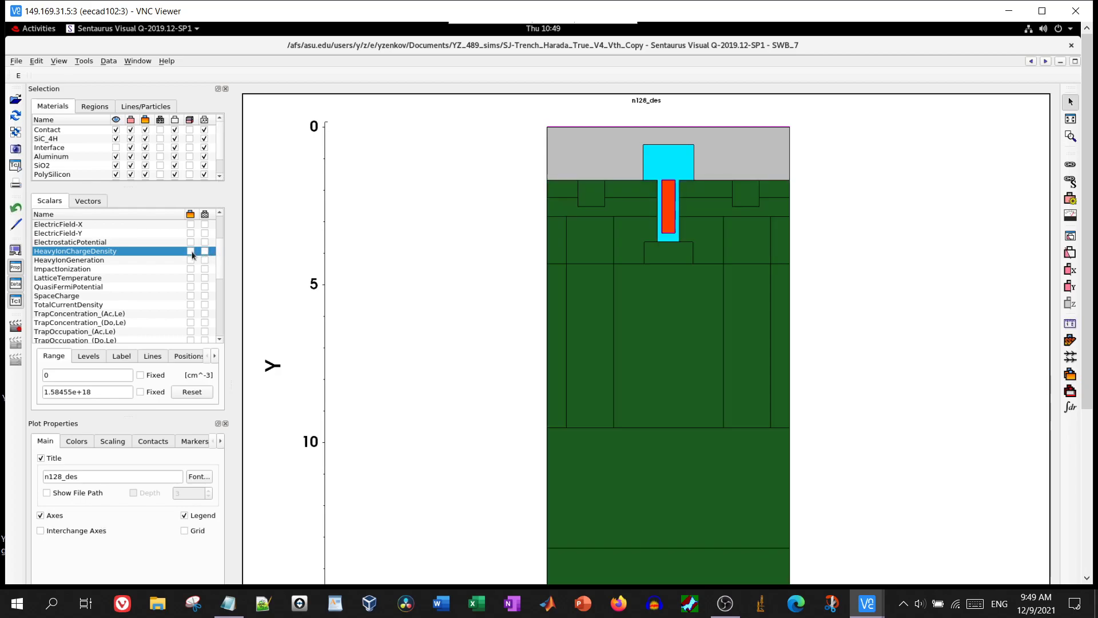
pyautogui.scroll(2, 193, 256)
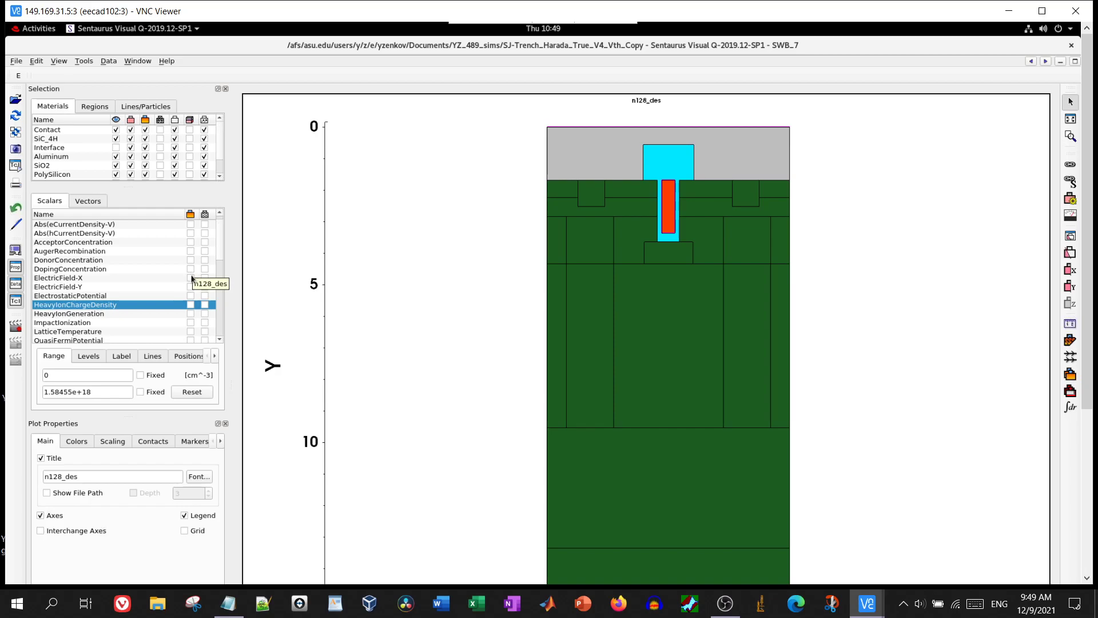
pyautogui.click(191, 278)
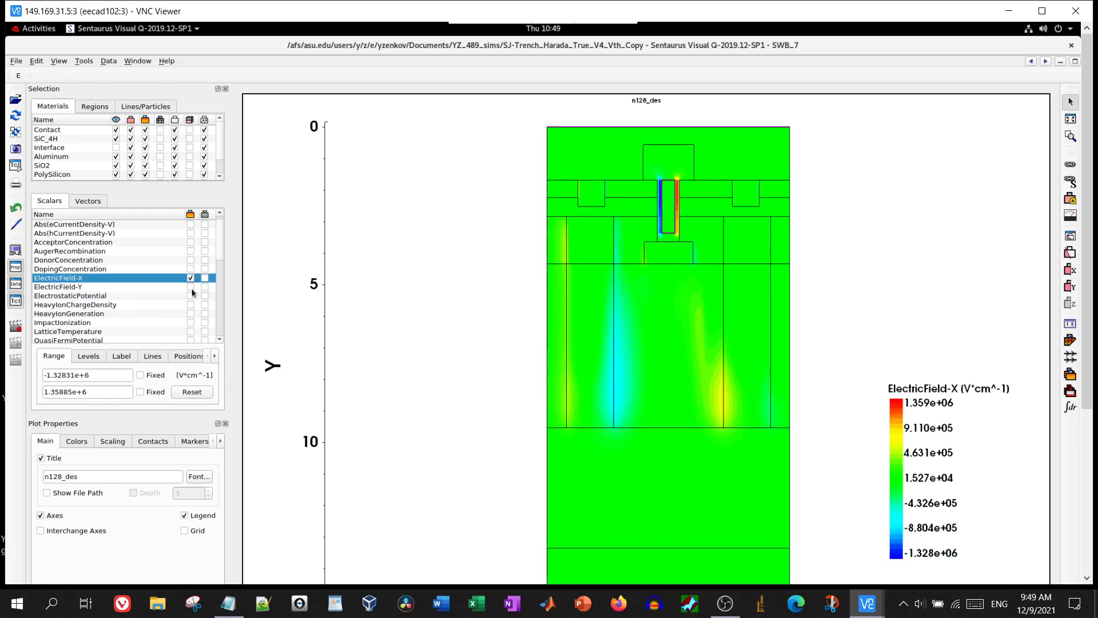
# Colour n128_des by ElectricField-Y, then LatticeTemperature, then ImpactIonization
pyautogui.click(191, 287)
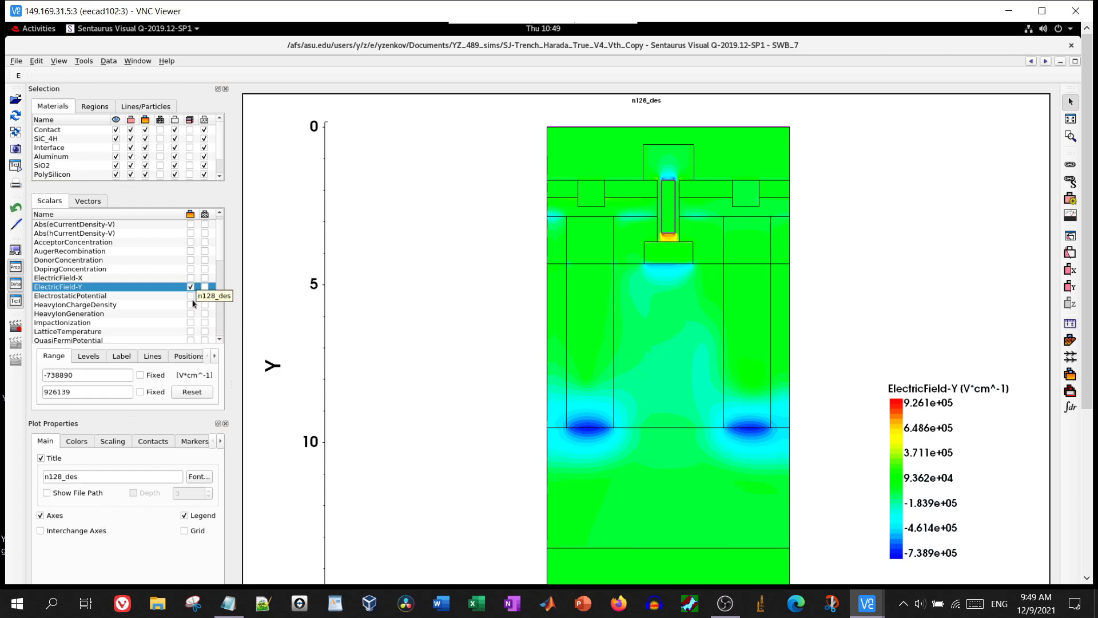
pyautogui.scroll(-3, 192, 280)
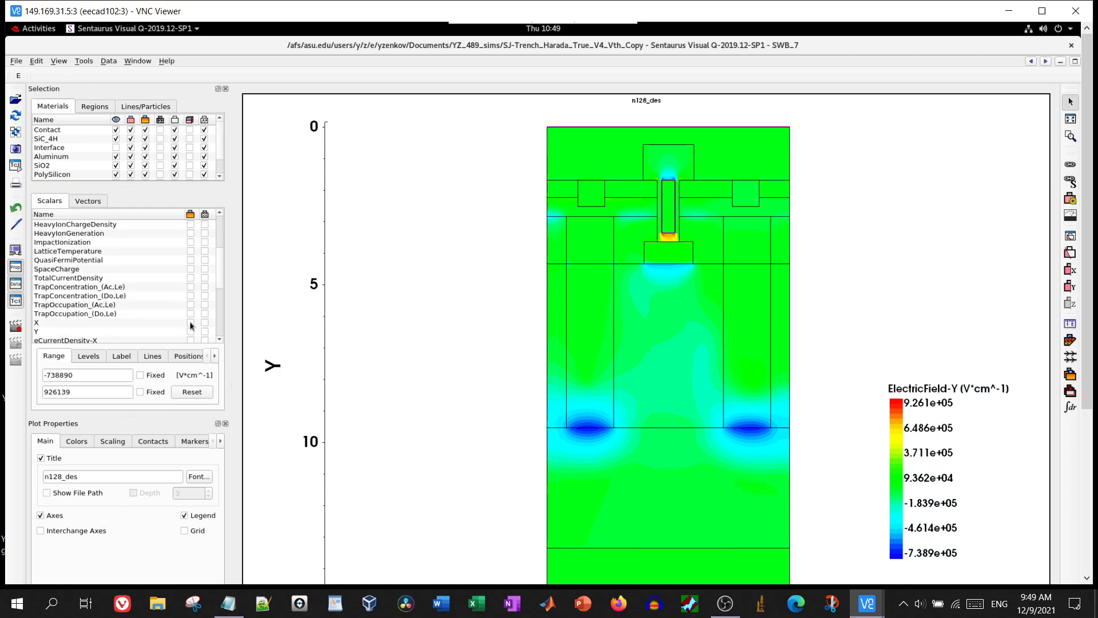
pyautogui.click(191, 251)
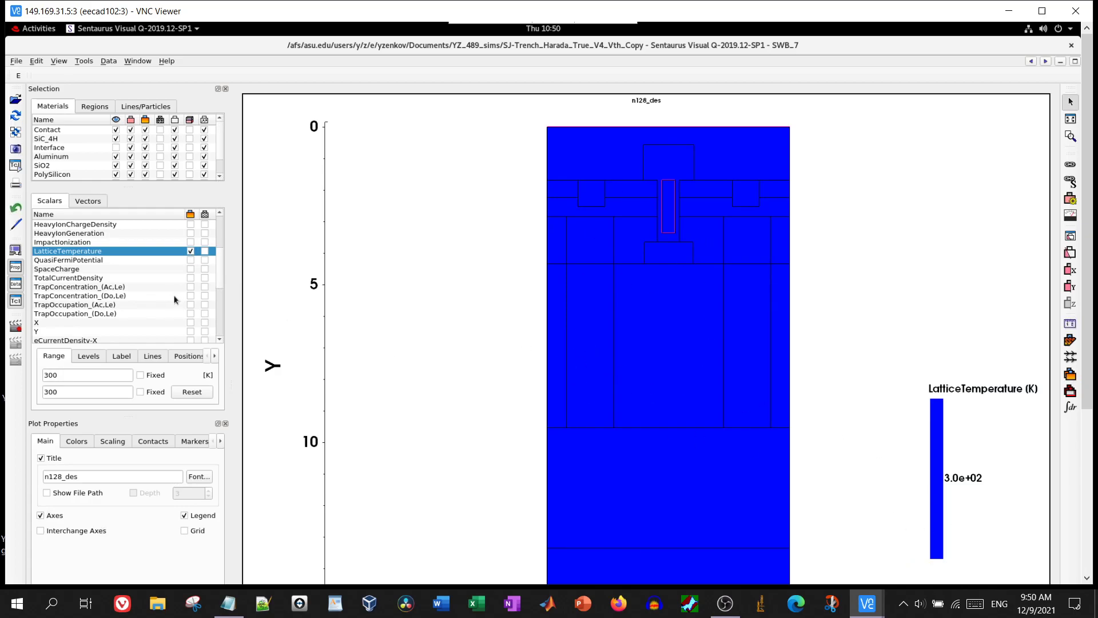
pyautogui.scroll(1, 173, 294)
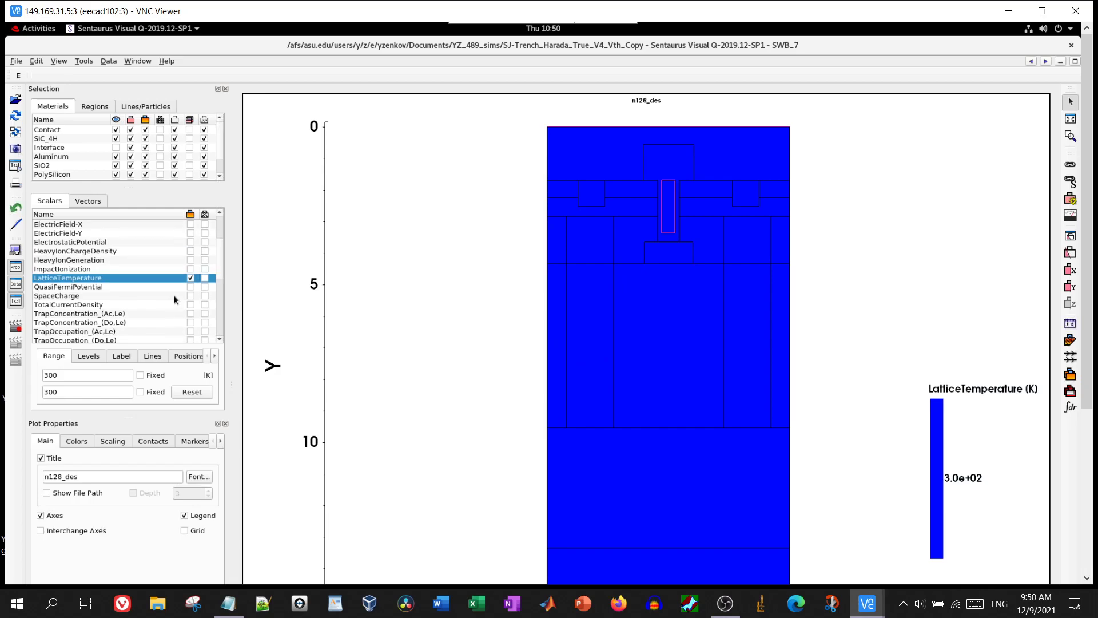
pyautogui.click(191, 269)
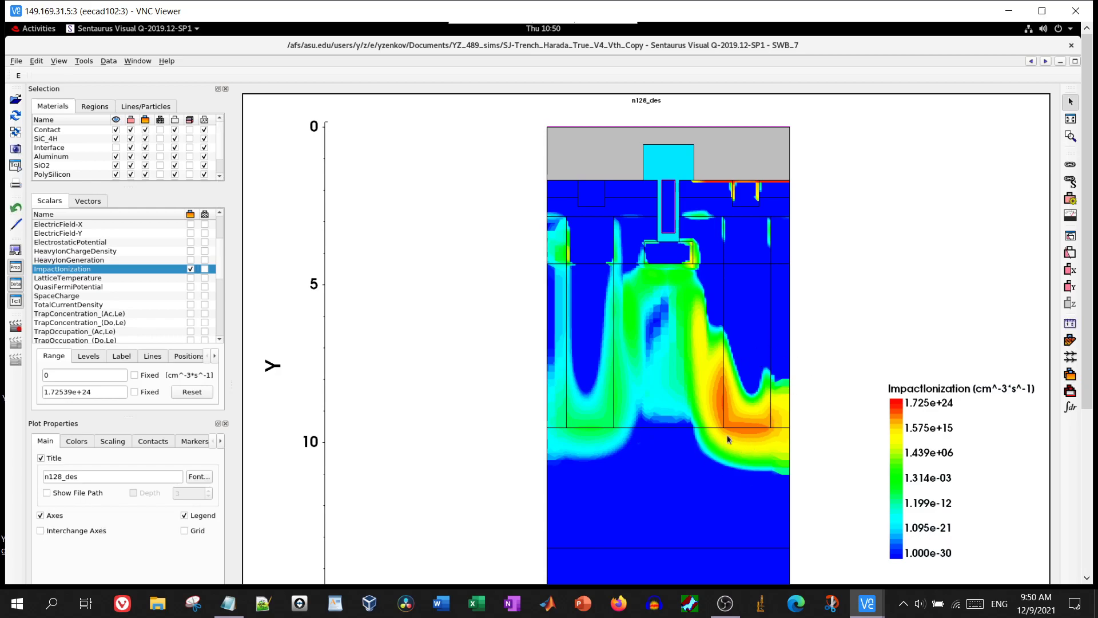
# Switch to HeavyIonChargeDensity and HeavyIonGeneration, then close Sentaurus Visual
pyautogui.click(190, 252)
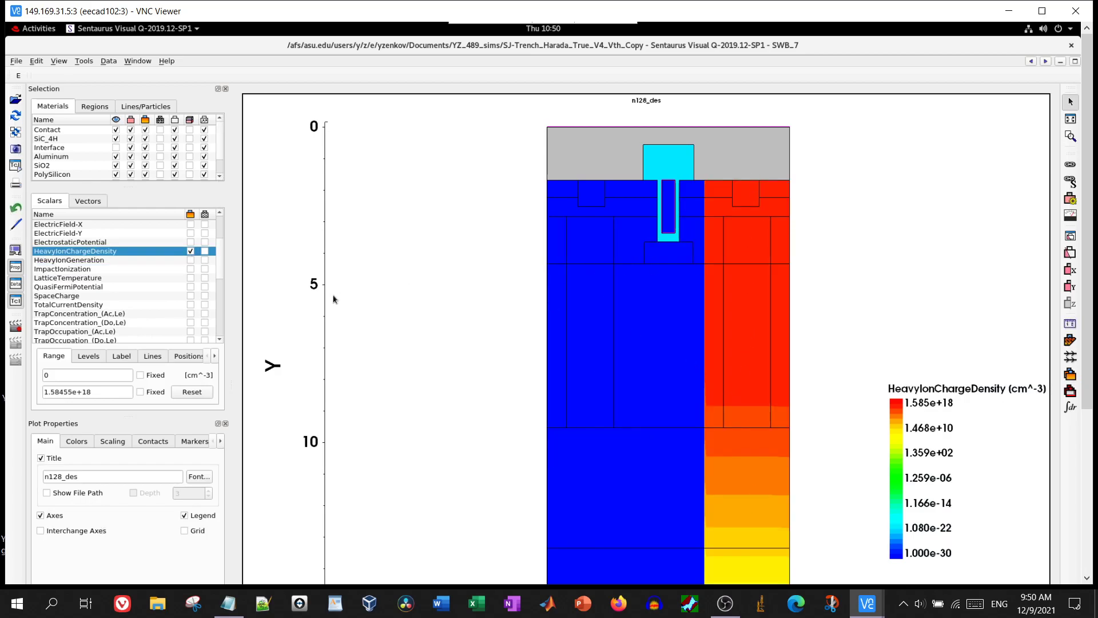
pyautogui.click(191, 260)
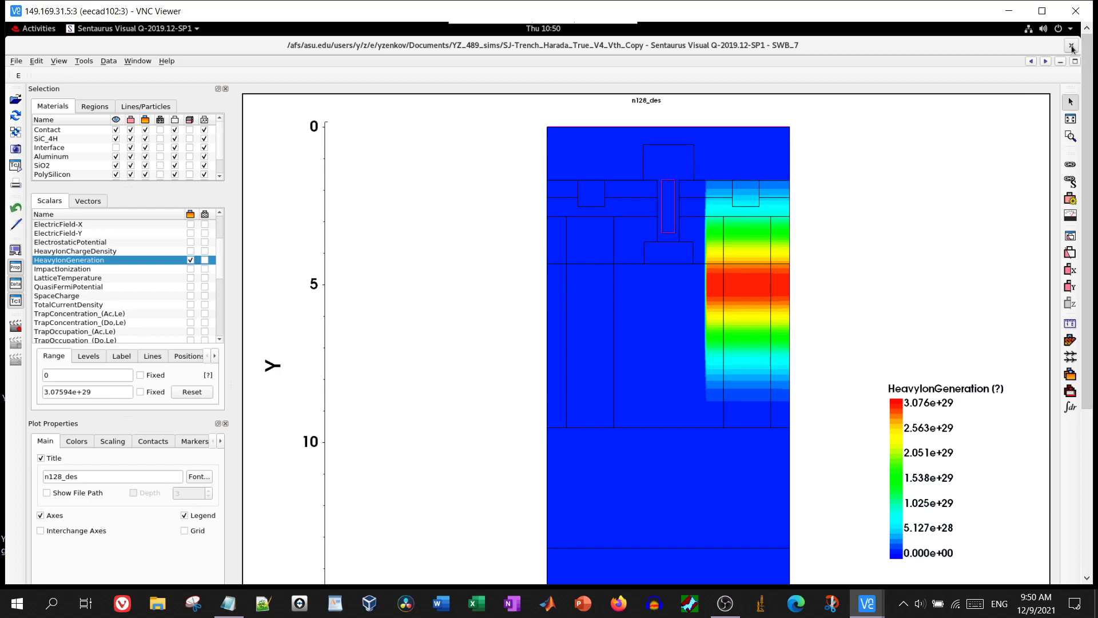
pyautogui.click(1071, 46)
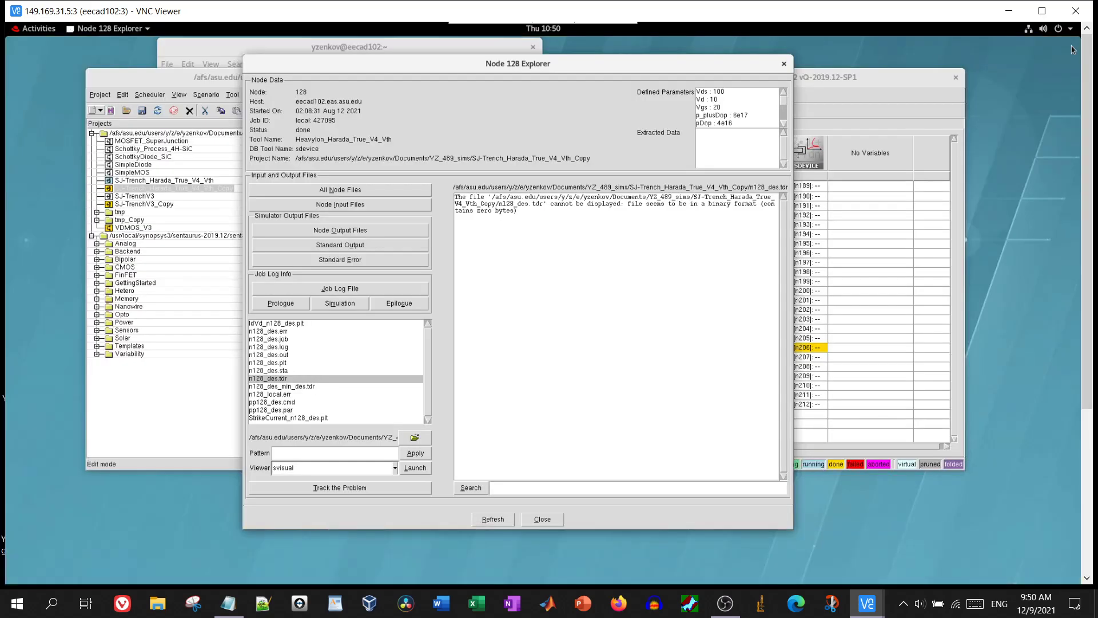
# Close Node 128 Explorer and open the SDEVICE command file via Edit Input > Commands
pyautogui.click(784, 63)
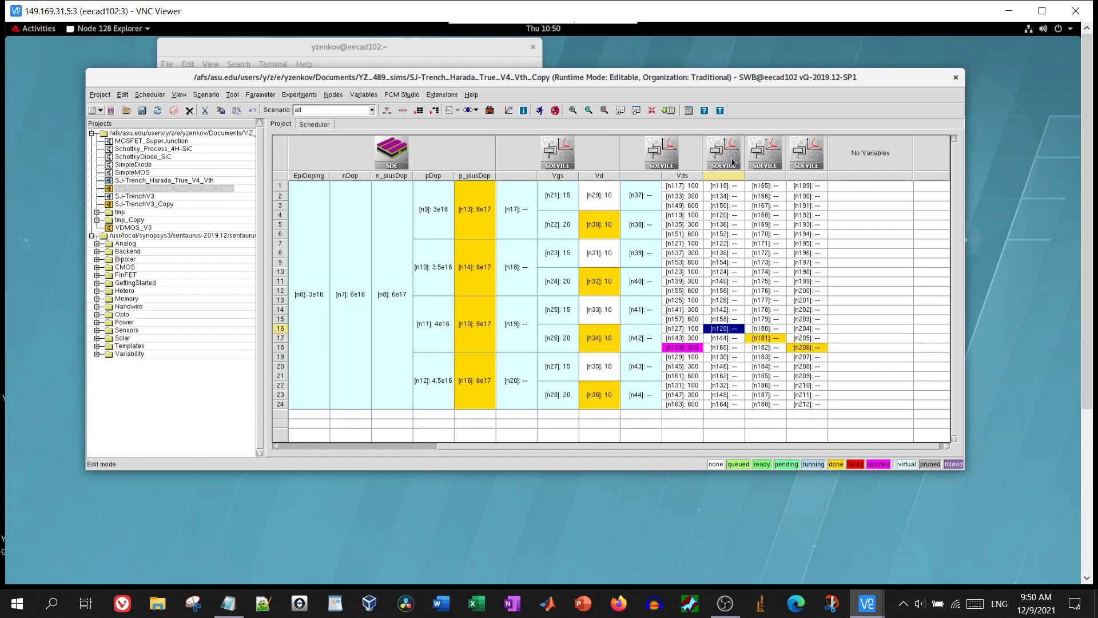
pyautogui.rightClick(732, 163)
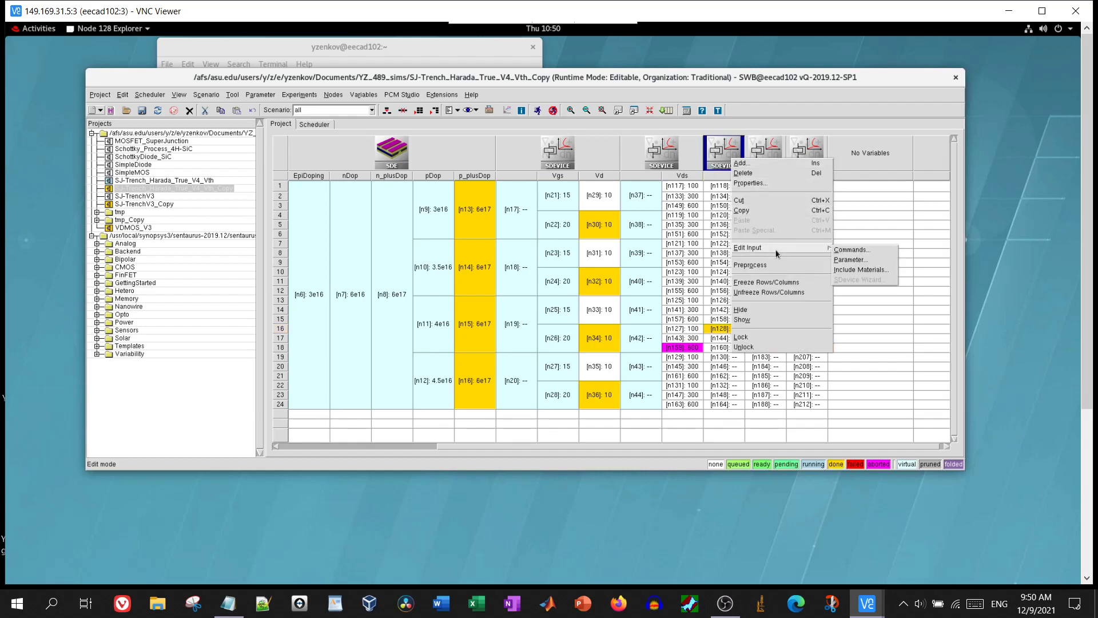
pyautogui.click(842, 254)
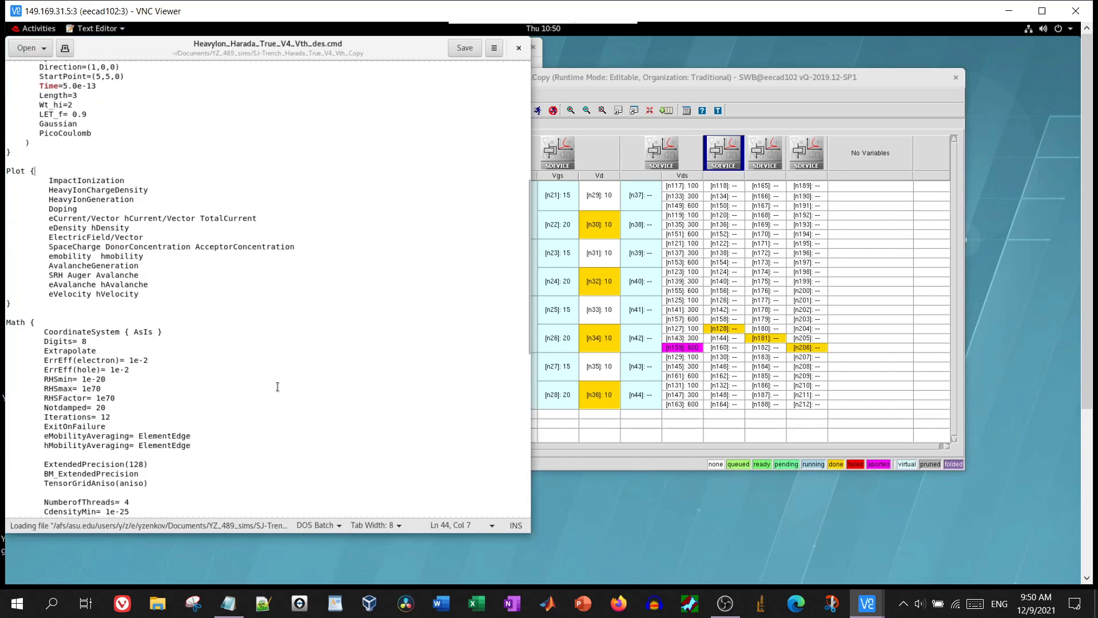
pyautogui.scroll(-15, 150, 382)
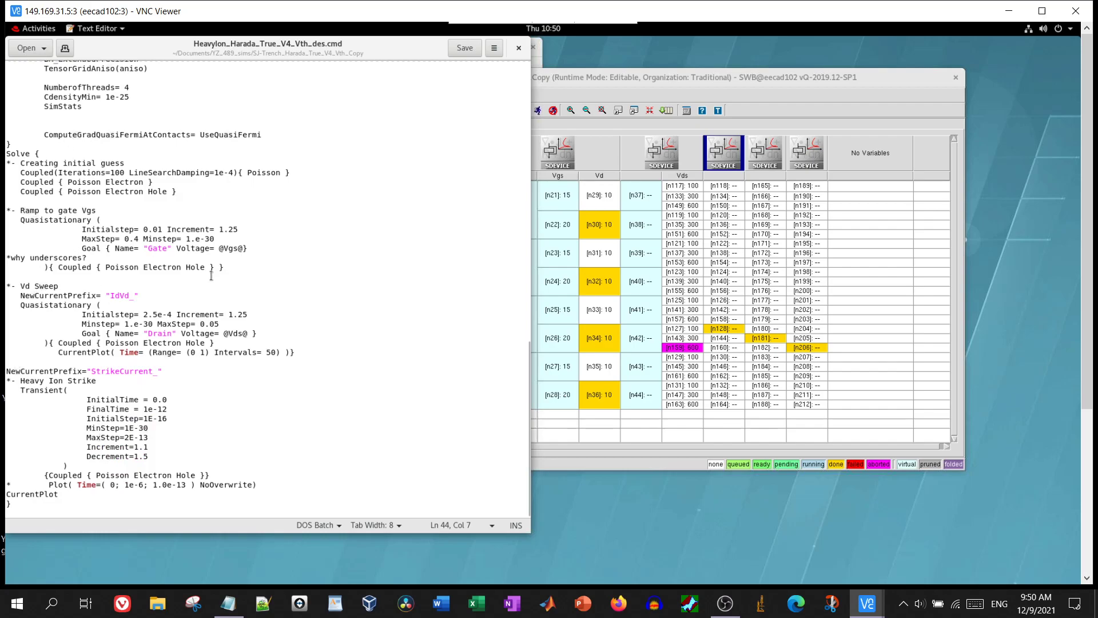
pyautogui.moveTo(219, 238); pyautogui.dragTo(192, 239)
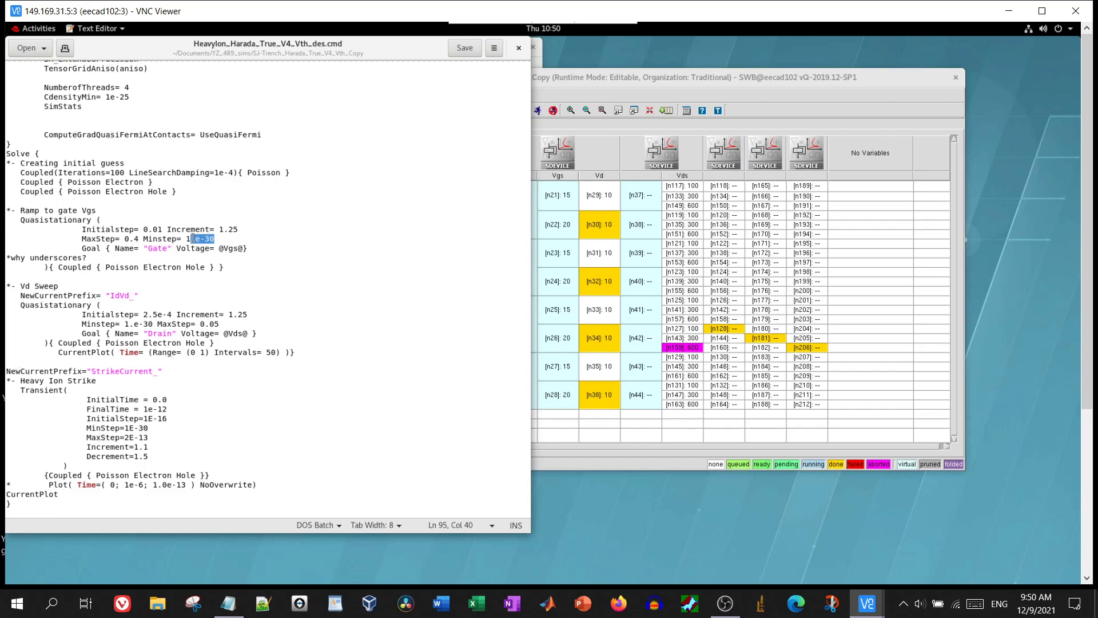
pyautogui.scroll(8, 192, 238)
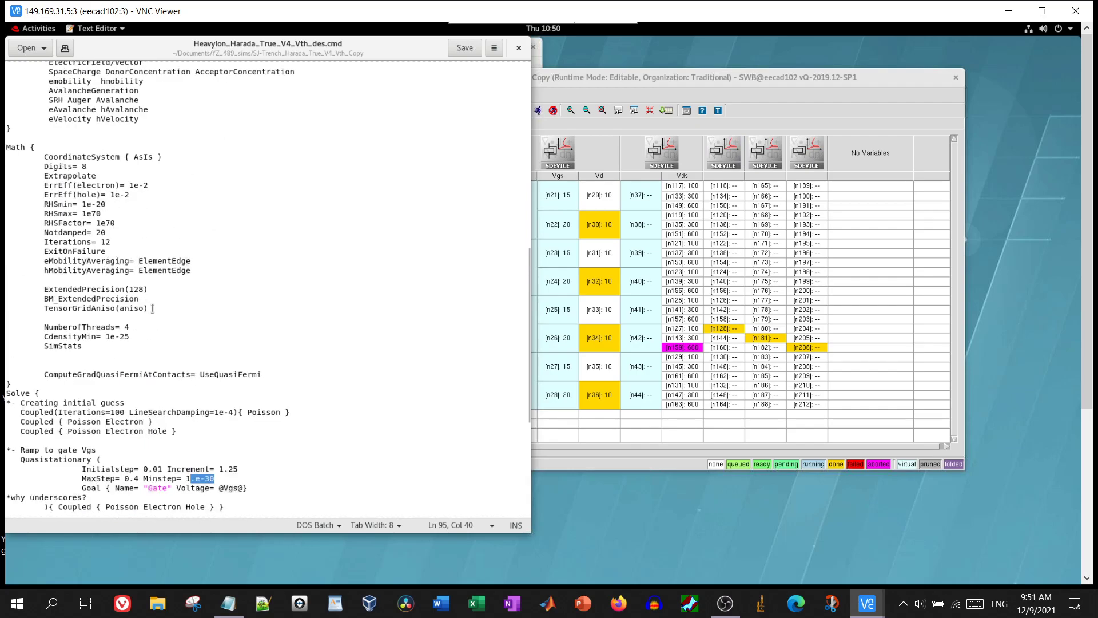
pyautogui.scroll(-7, 153, 309)
pyautogui.click(234, 297)
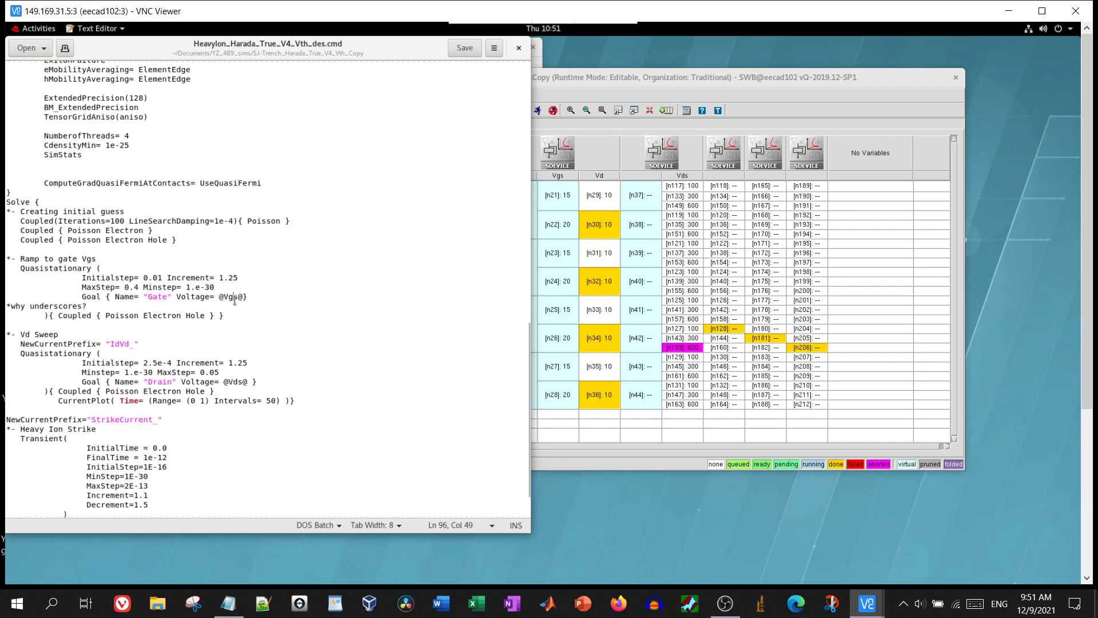
pyautogui.moveTo(215, 287); pyautogui.dragTo(193, 287)
pyautogui.scroll(-2, 213, 350)
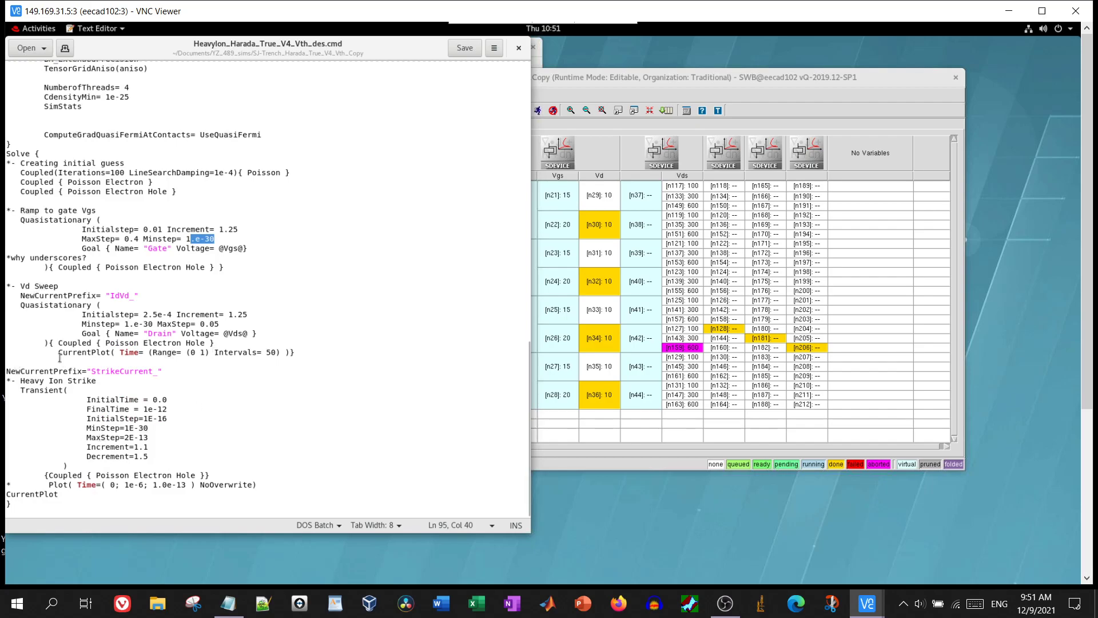
pyautogui.click(50, 305)
pyautogui.moveTo(248, 336); pyautogui.dragTo(220, 336)
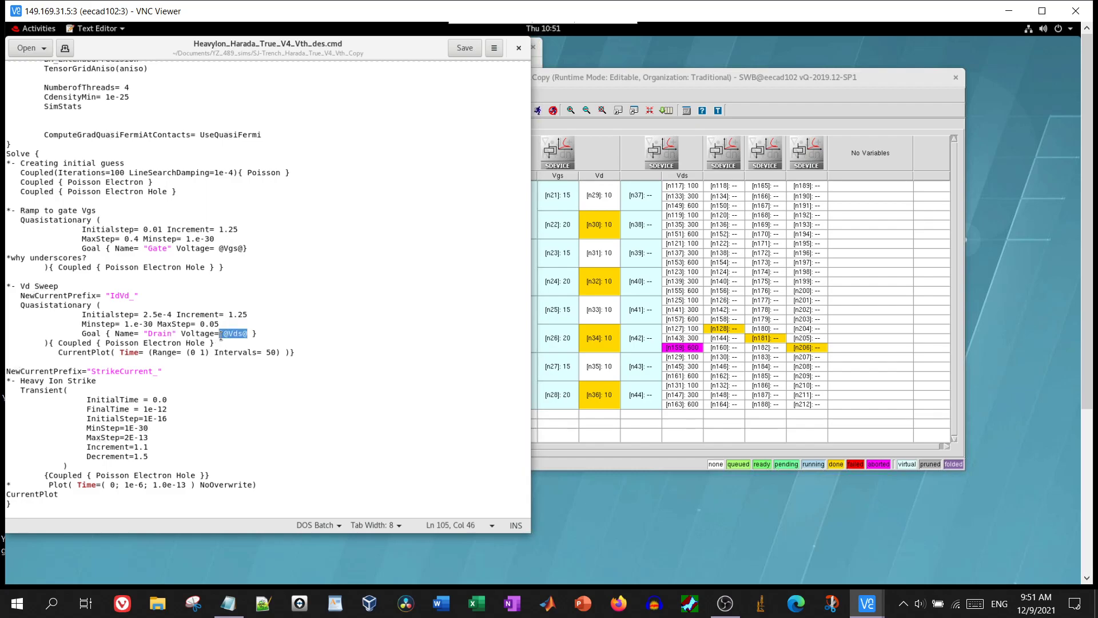
pyautogui.scroll(15, 220, 336)
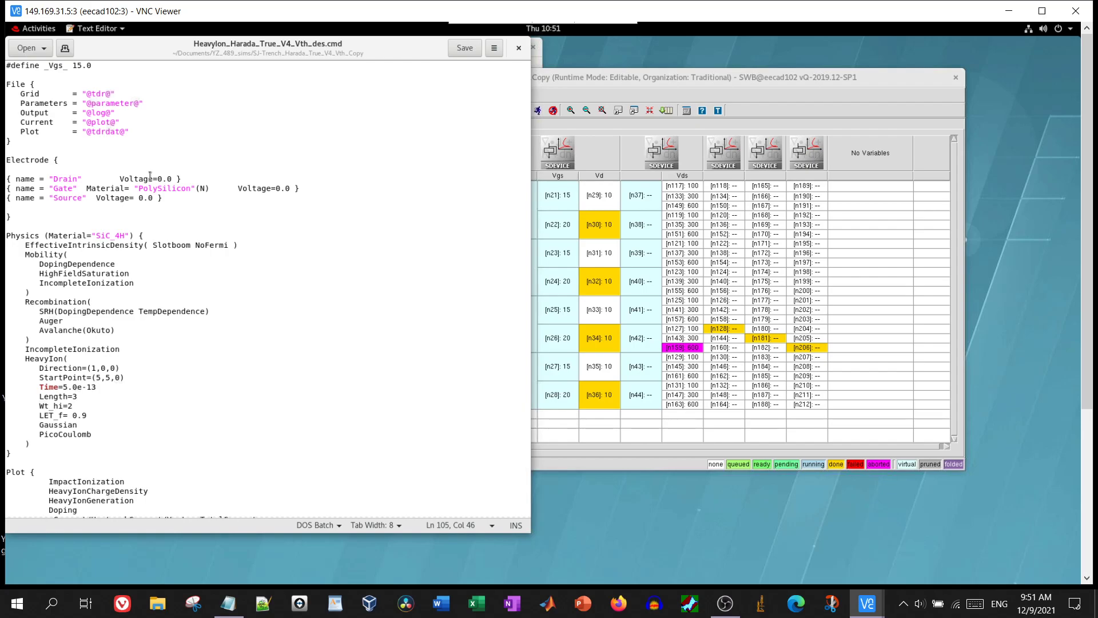
# Mark the strike's FinalTime exponent (1e-12) and return to the top of the file
pyautogui.scroll(-15, 150, 175)
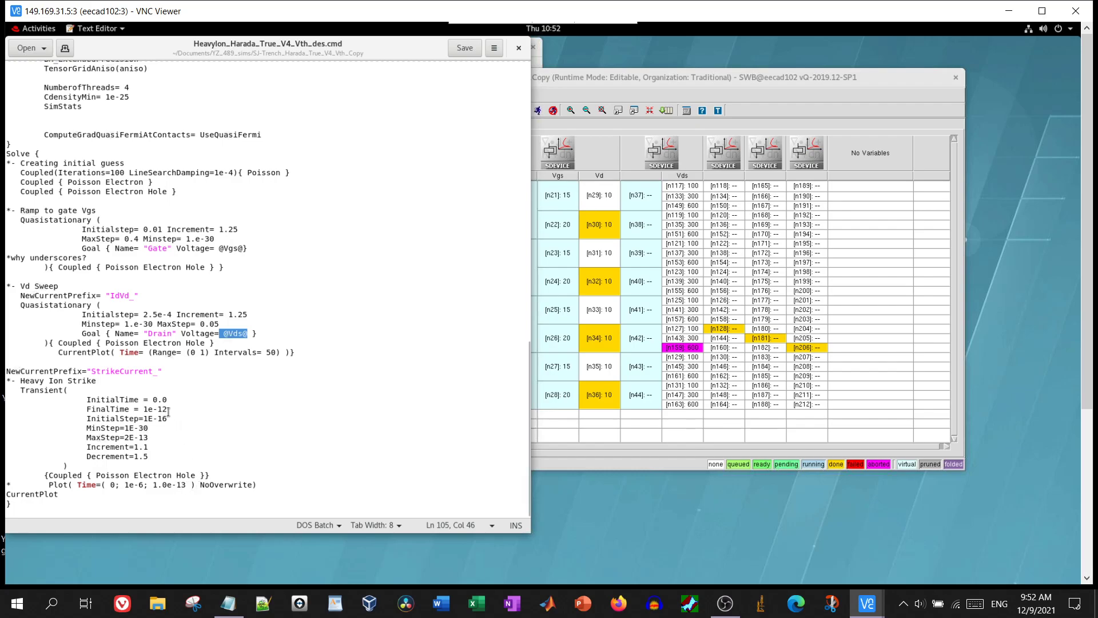
pyautogui.moveTo(168, 409); pyautogui.dragTo(159, 411)
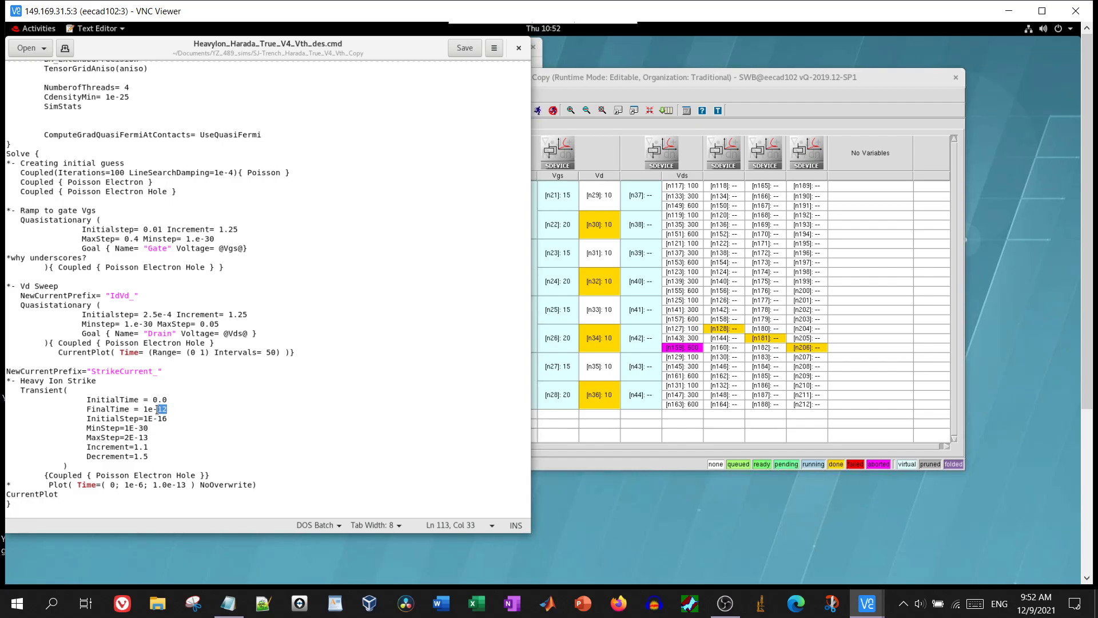
pyautogui.scroll(20, 236, 337)
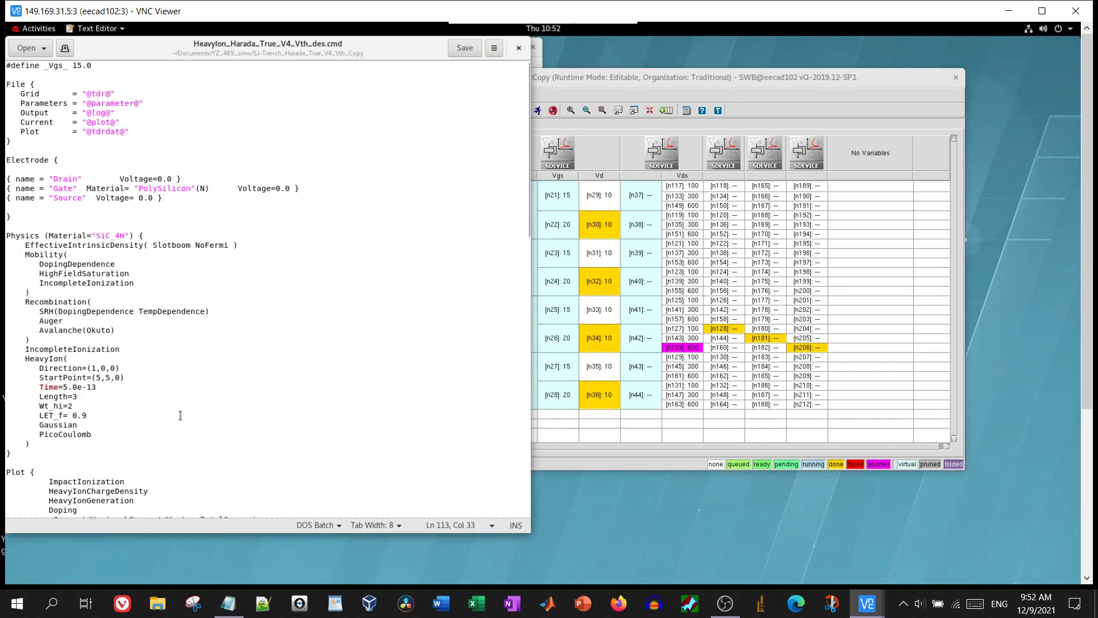
pyautogui.click(519, 49)
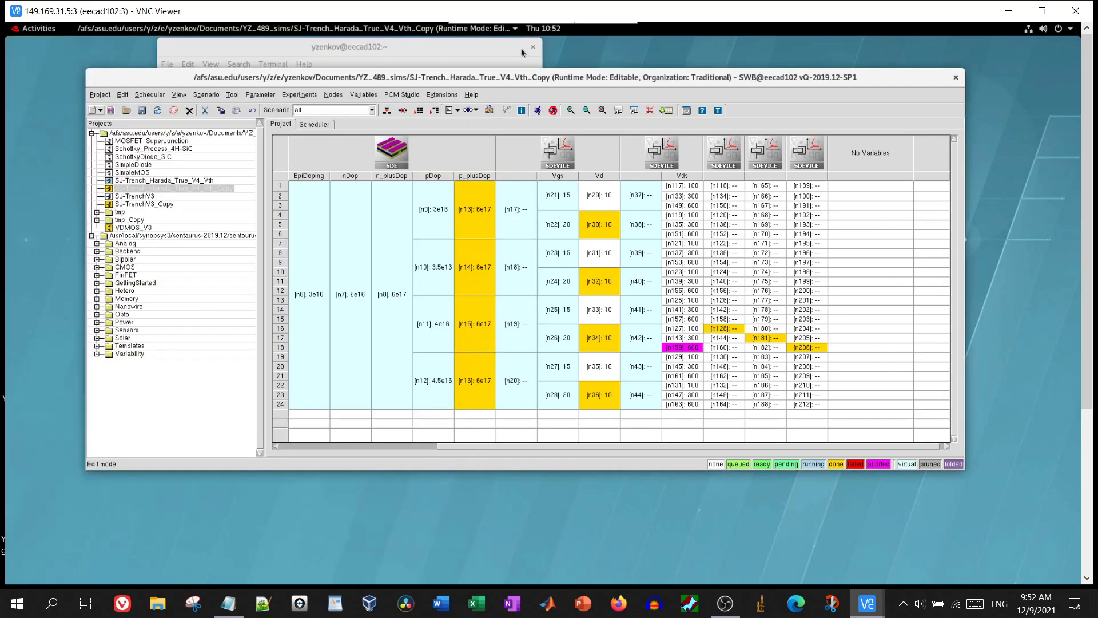
pyautogui.rightClick(663, 150)
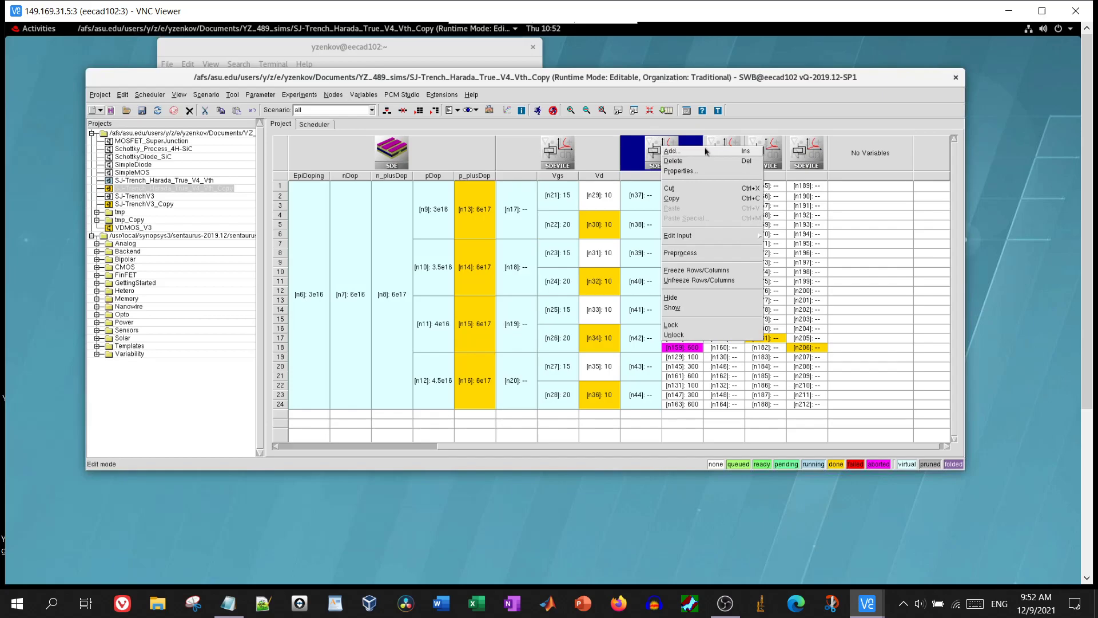
pyautogui.moveTo(710, 238)
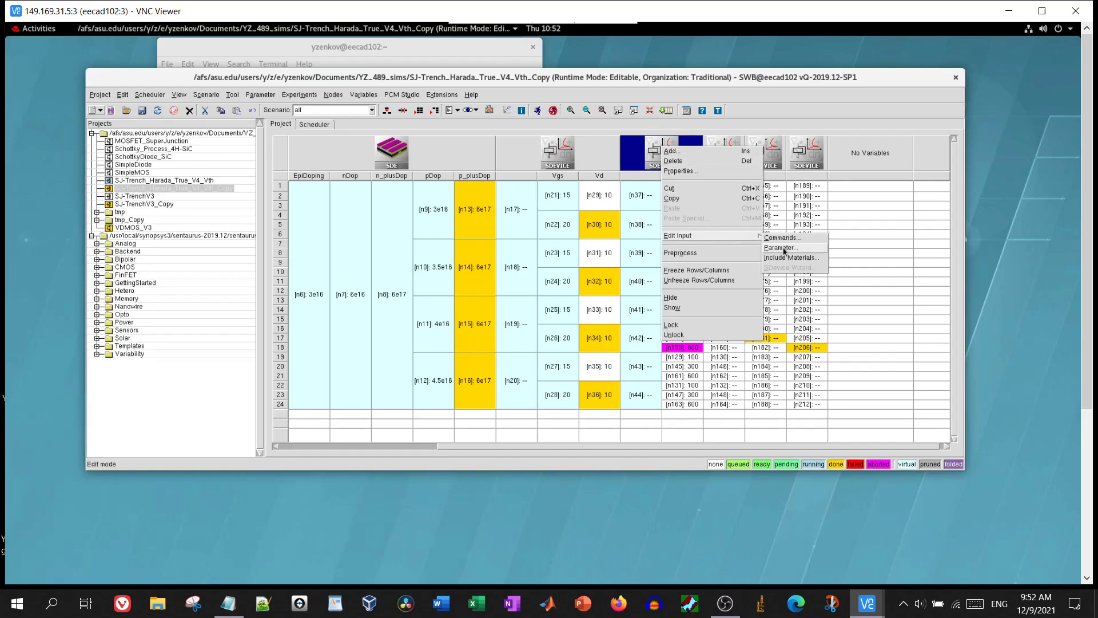
pyautogui.click(781, 247)
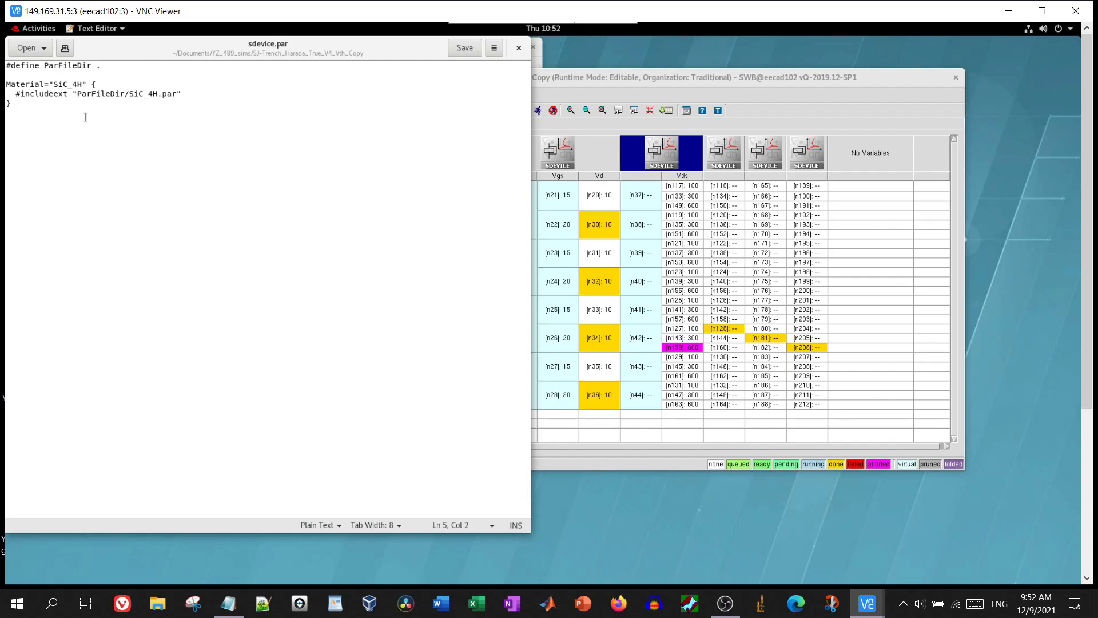
pyautogui.moveTo(87, 114); pyautogui.dragTo(54, 66)
pyautogui.click(53, 66)
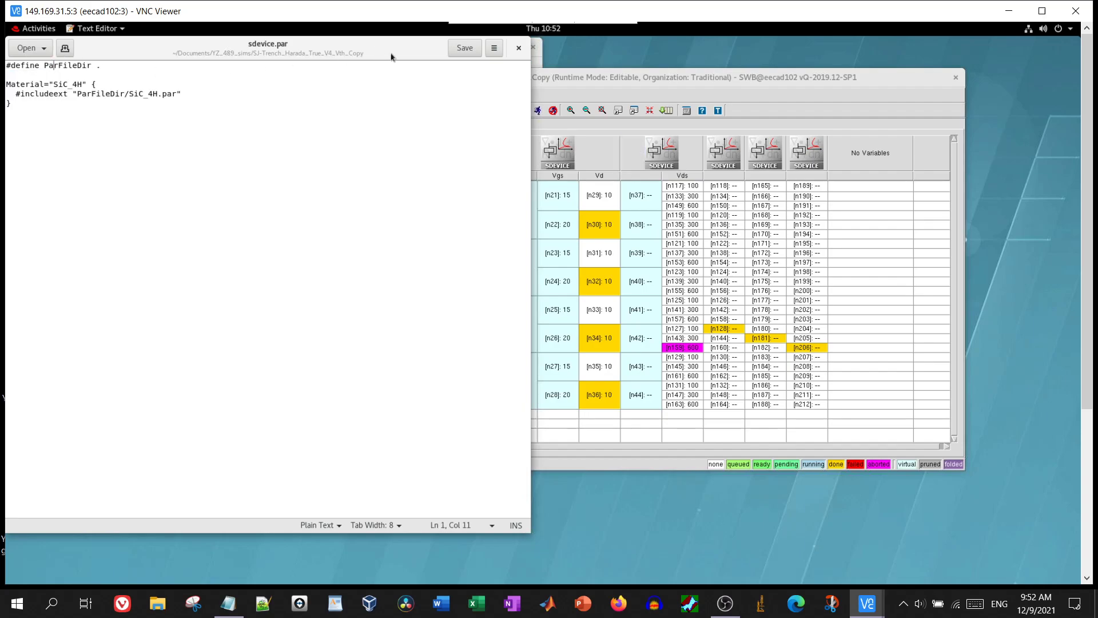
pyautogui.click(518, 53)
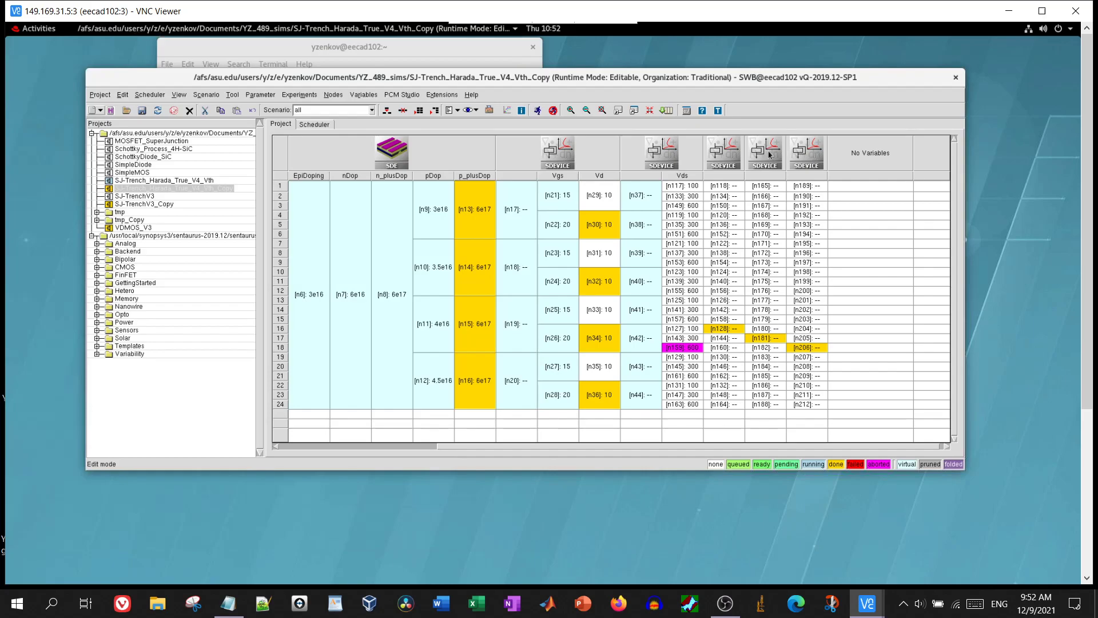
pyautogui.rightClick(770, 154)
pyautogui.moveTo(809, 243)
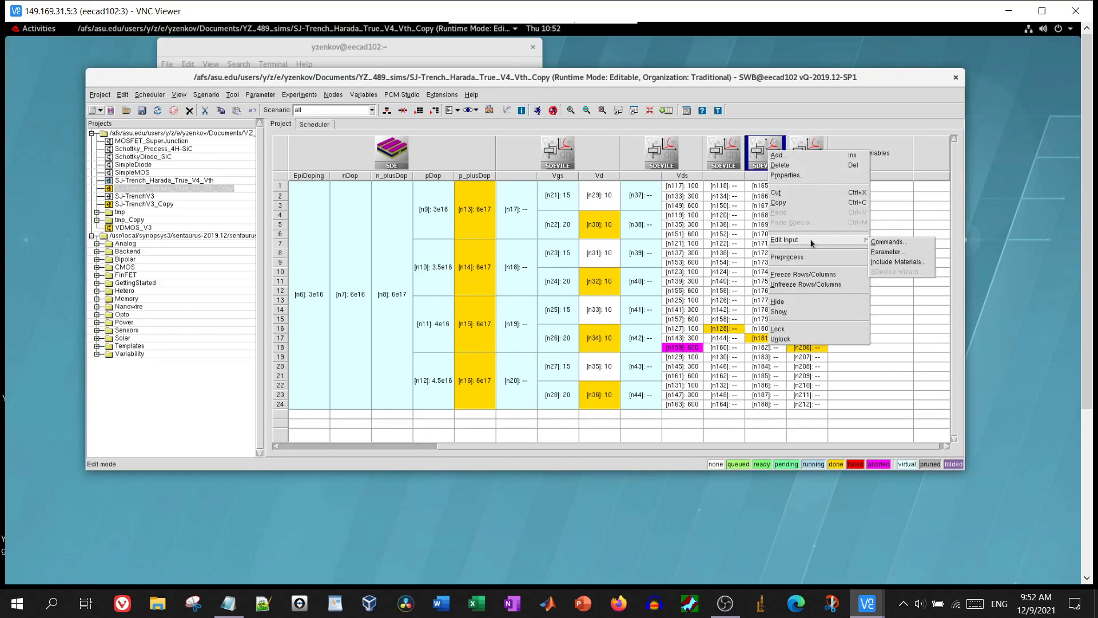
pyautogui.click(879, 252)
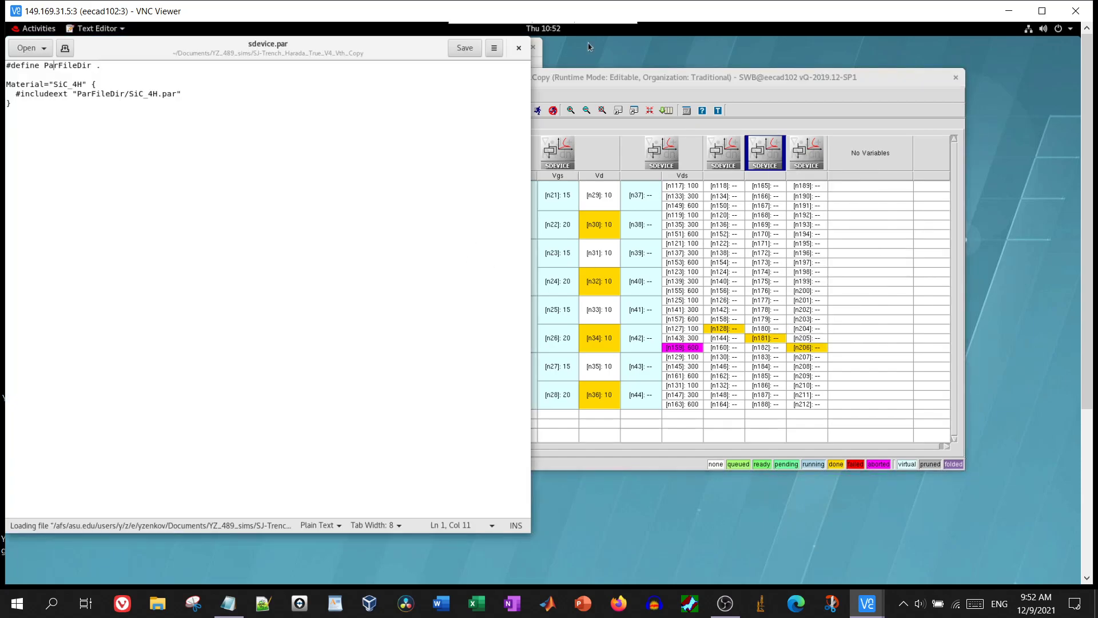
pyautogui.click(785, 87)
pyautogui.rightClick(805, 152)
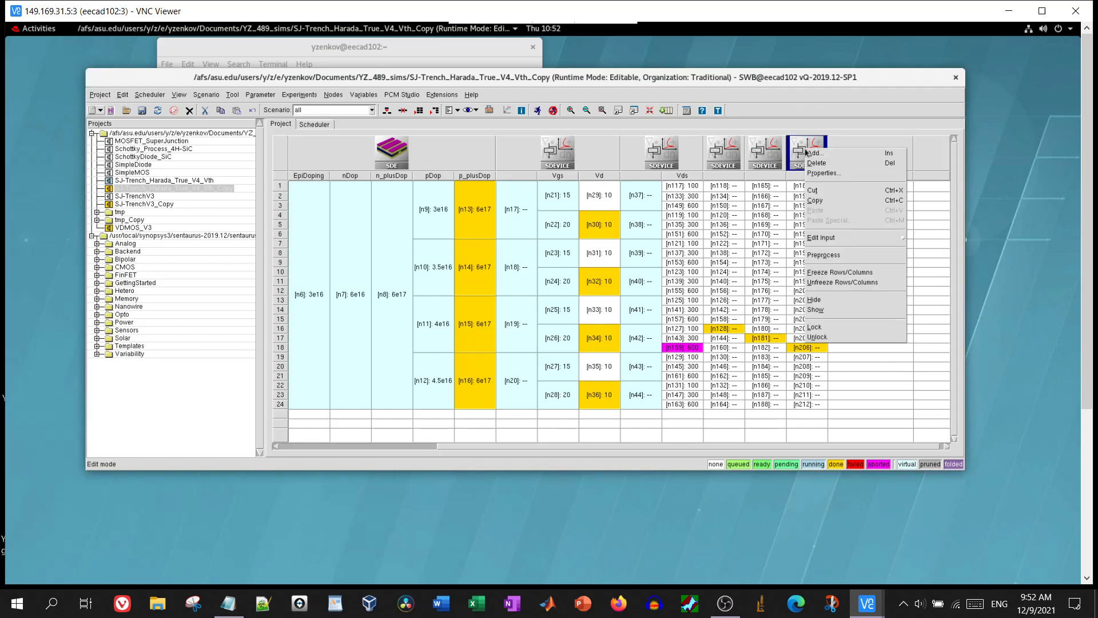
pyautogui.moveTo(857, 243)
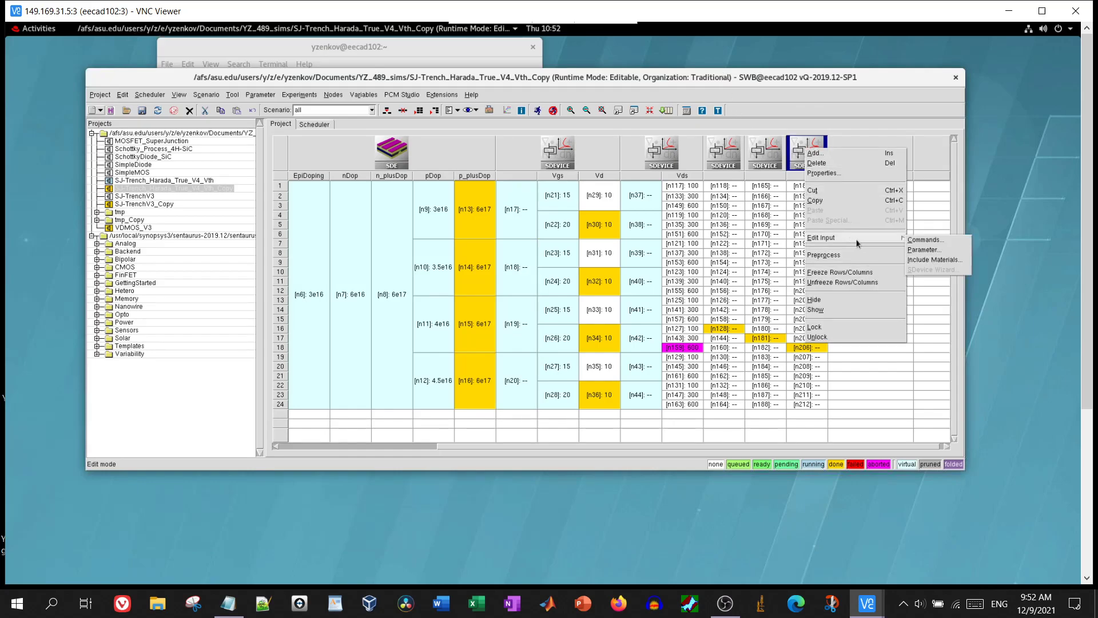
pyautogui.click(916, 255)
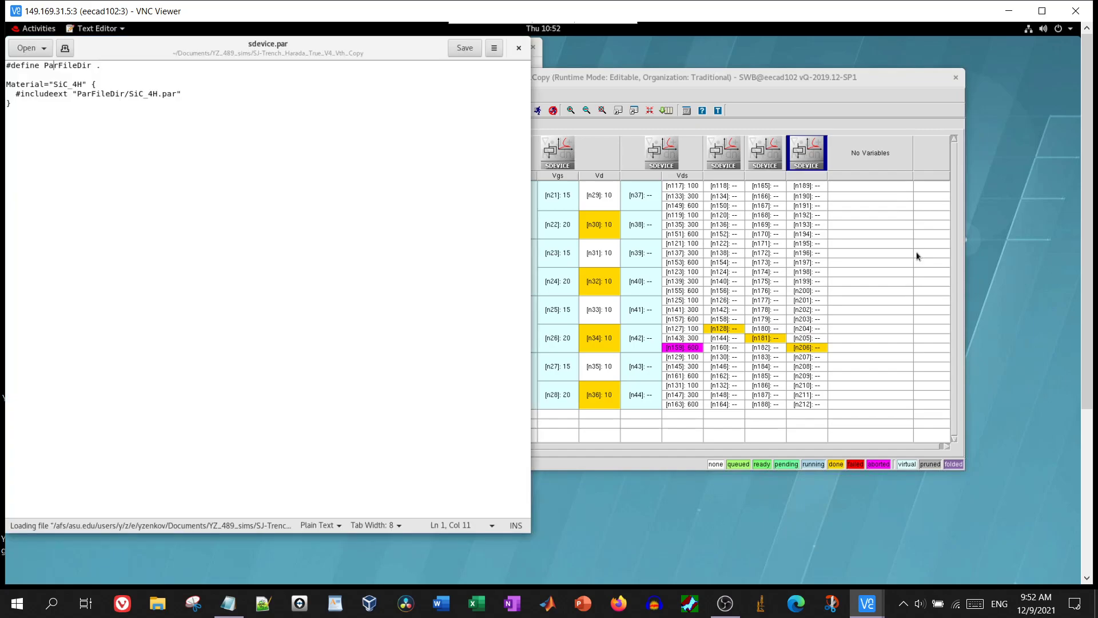
pyautogui.click(518, 48)
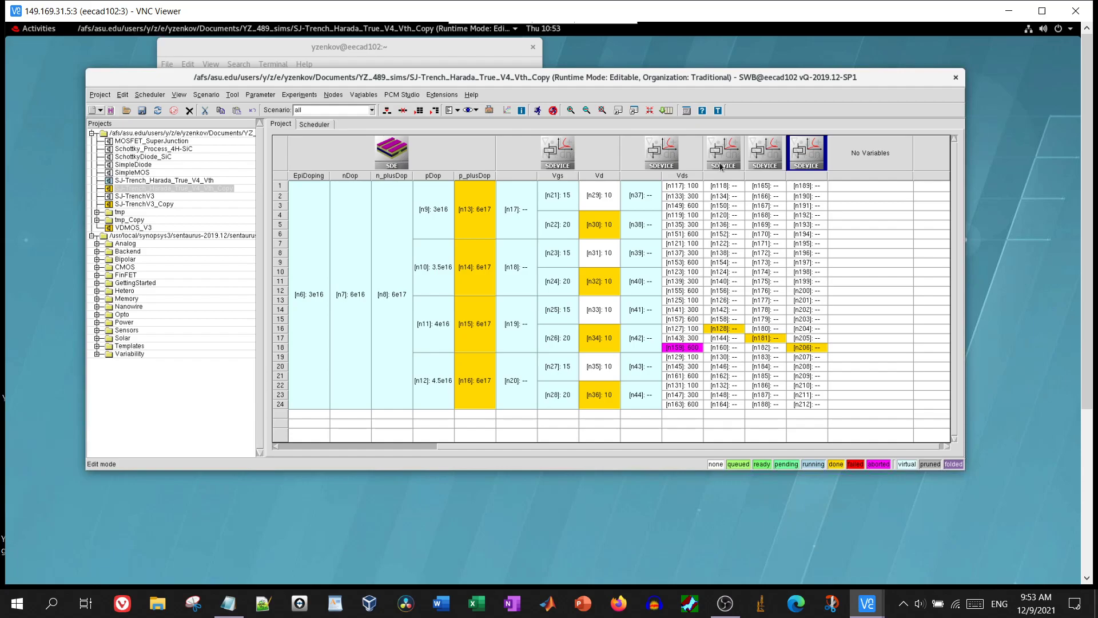
pyautogui.rightClick(721, 166)
pyautogui.moveTo(770, 259)
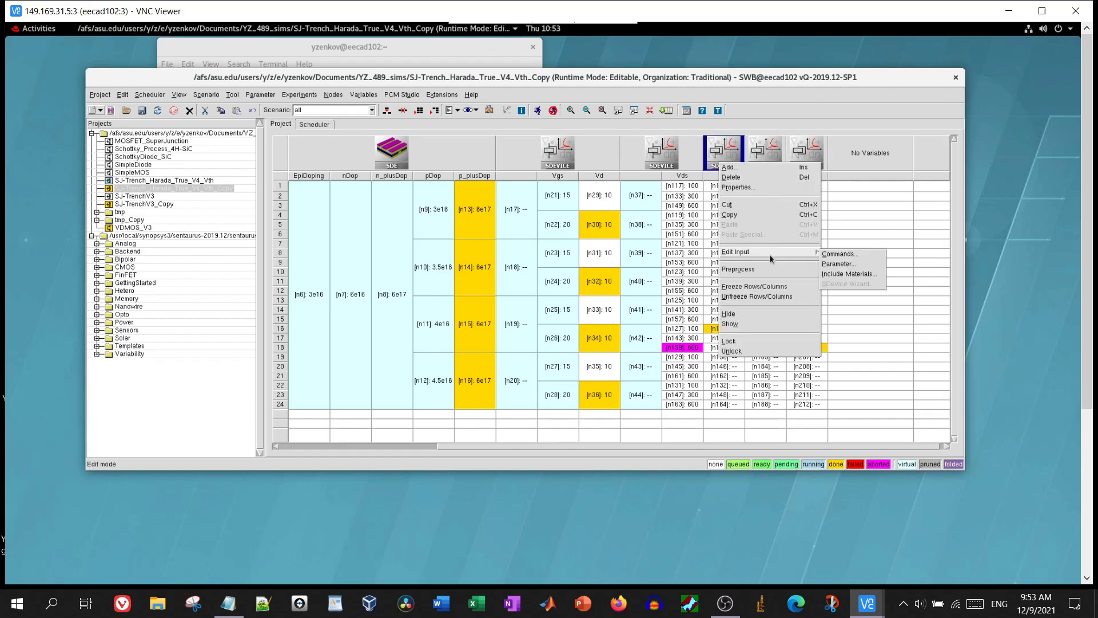
pyautogui.click(839, 257)
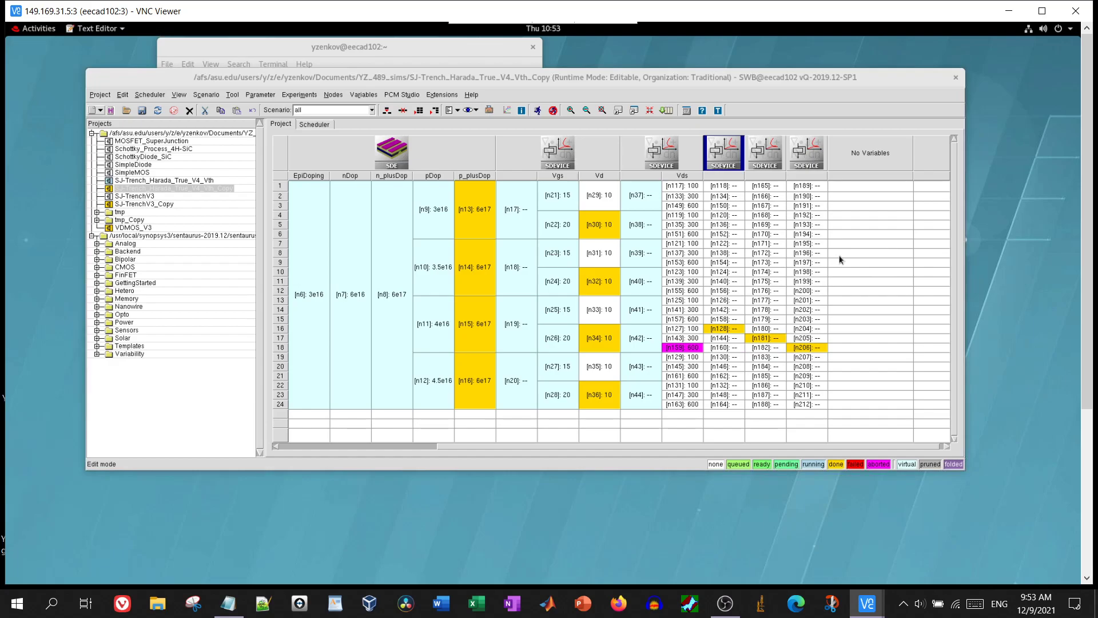
pyautogui.scroll(4, 347, 252)
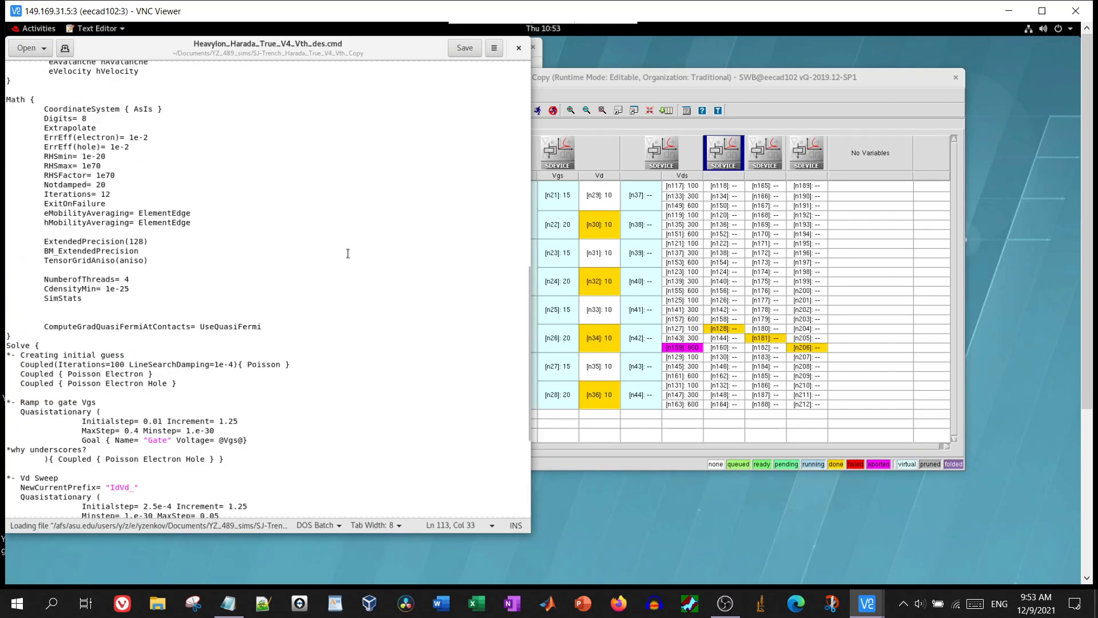
pyautogui.scroll(5, 347, 252)
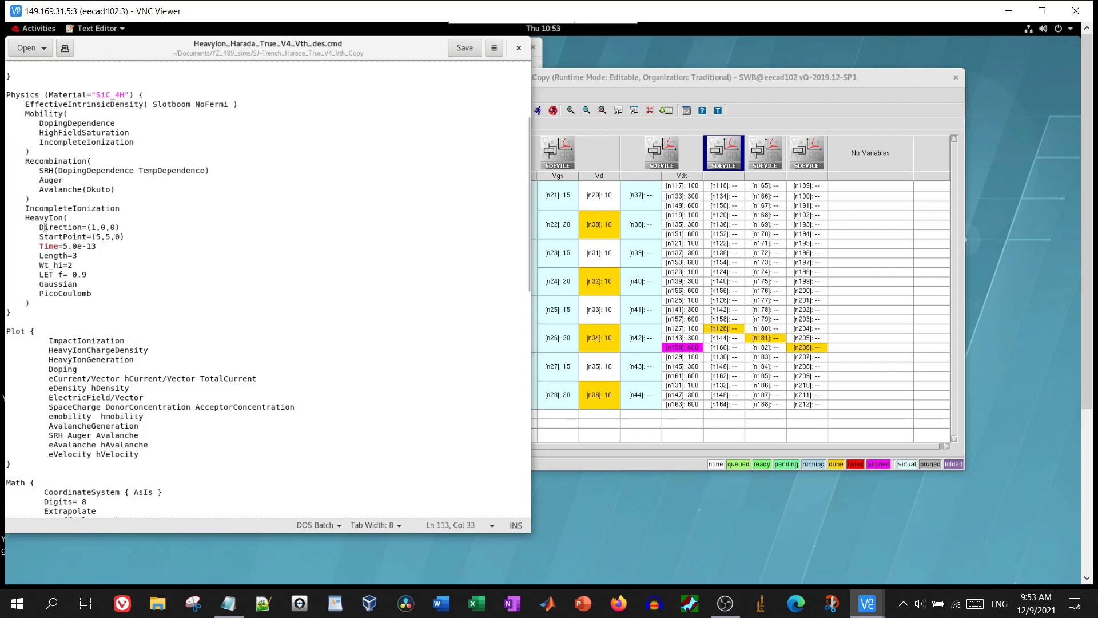
pyautogui.moveTo(29, 218); pyautogui.dragTo(100, 295)
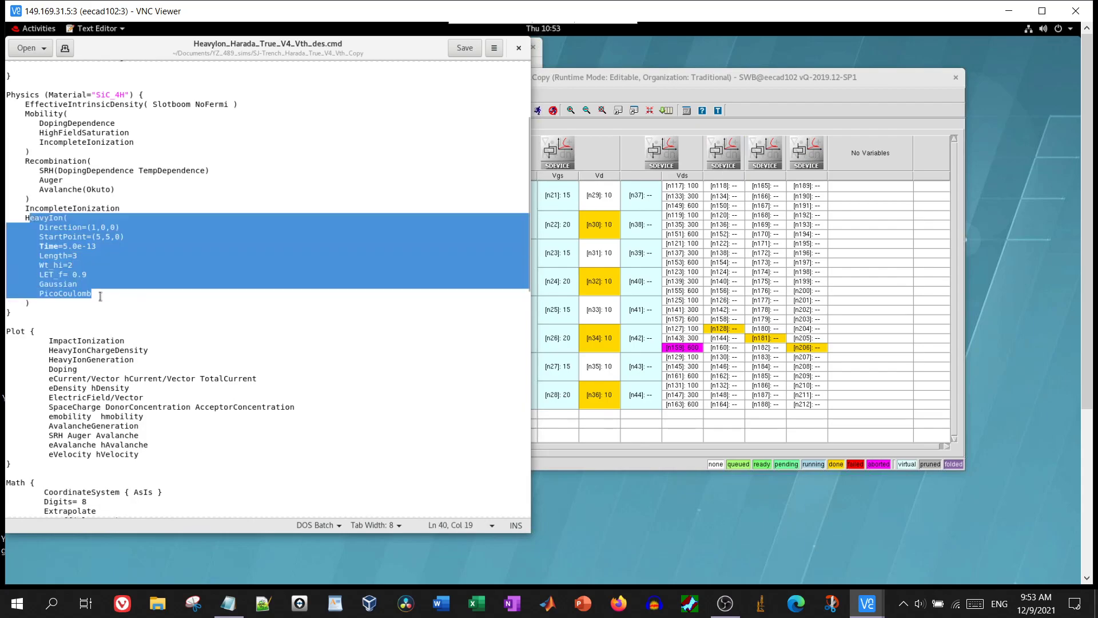
pyautogui.click(100, 298)
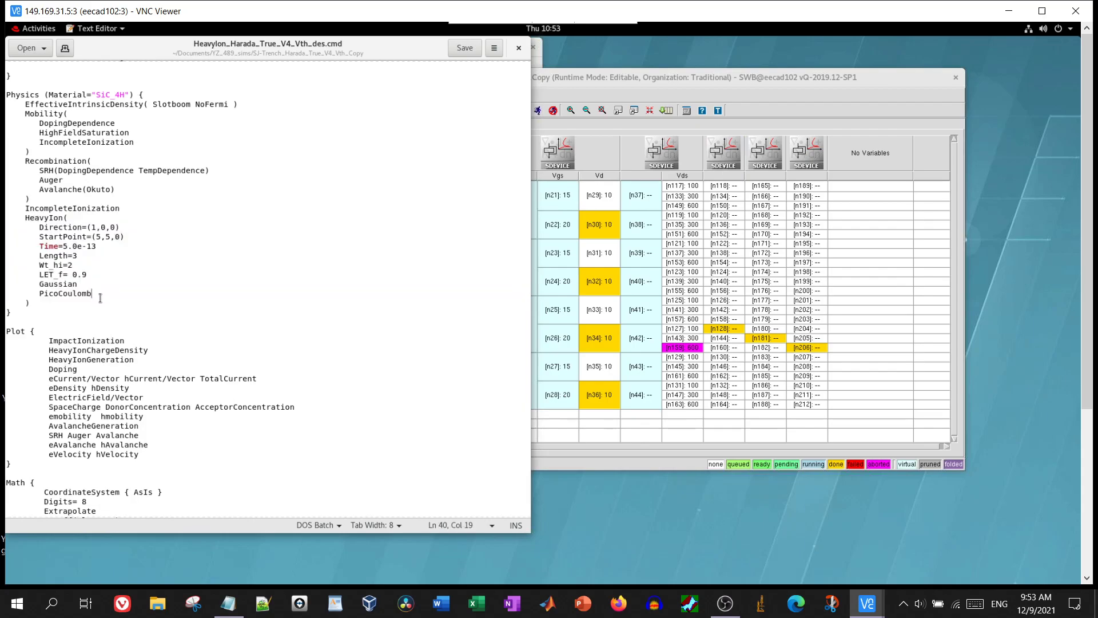
pyautogui.moveTo(87, 274); pyautogui.dragTo(53, 275)
pyautogui.click(53, 275)
pyautogui.moveTo(101, 246); pyautogui.dragTo(56, 246)
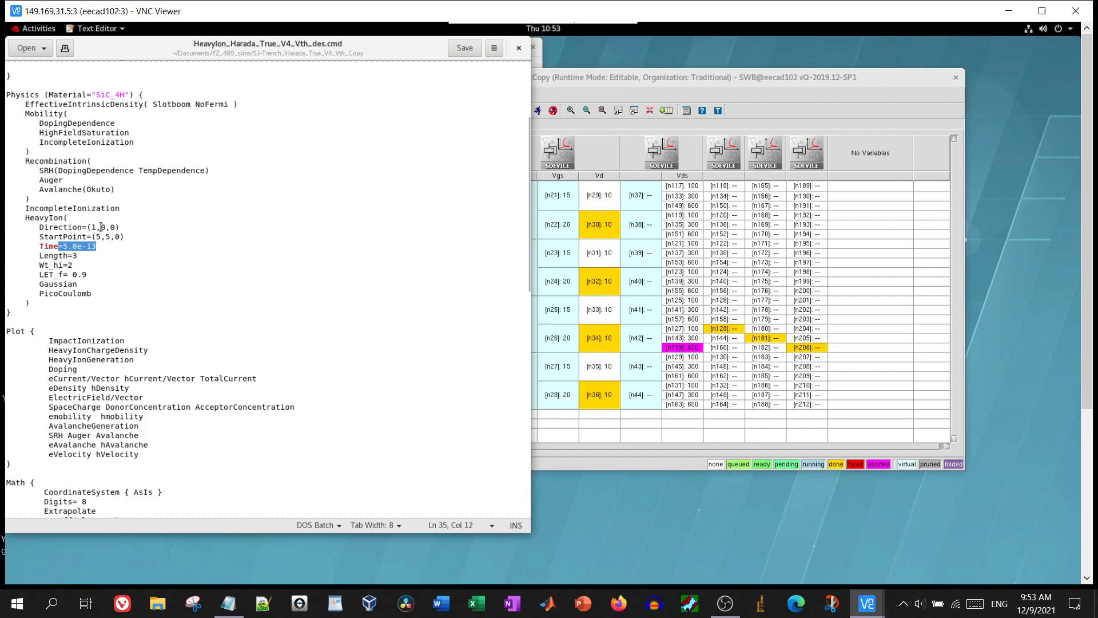
pyautogui.moveTo(87, 227); pyautogui.dragTo(125, 237)
pyautogui.click(125, 237)
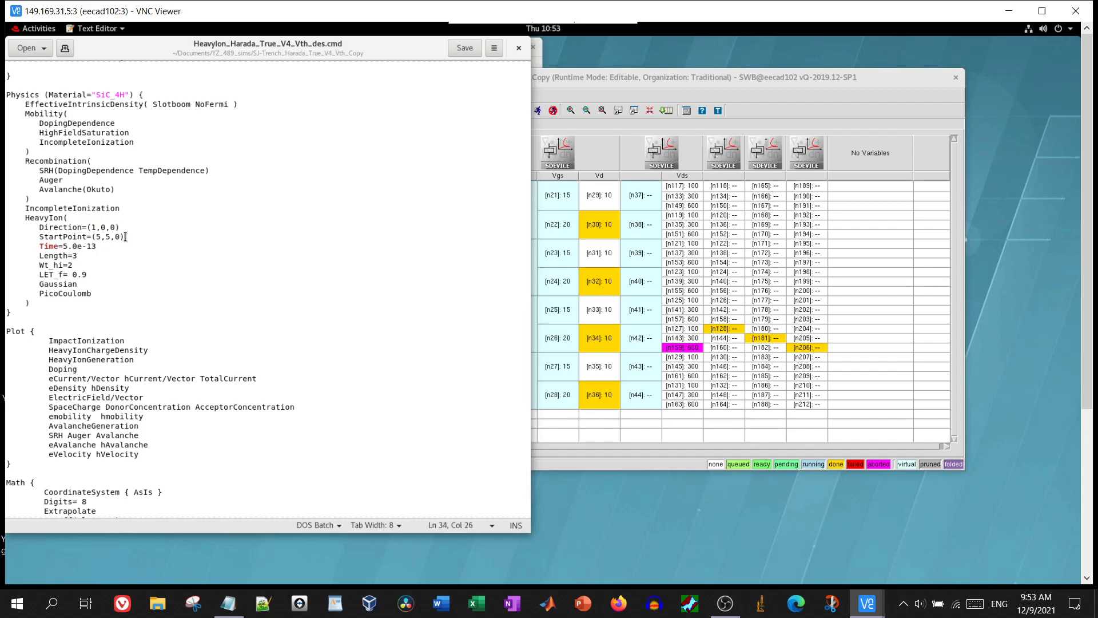
pyautogui.click(64, 247)
pyautogui.moveTo(64, 247); pyautogui.dragTo(101, 248)
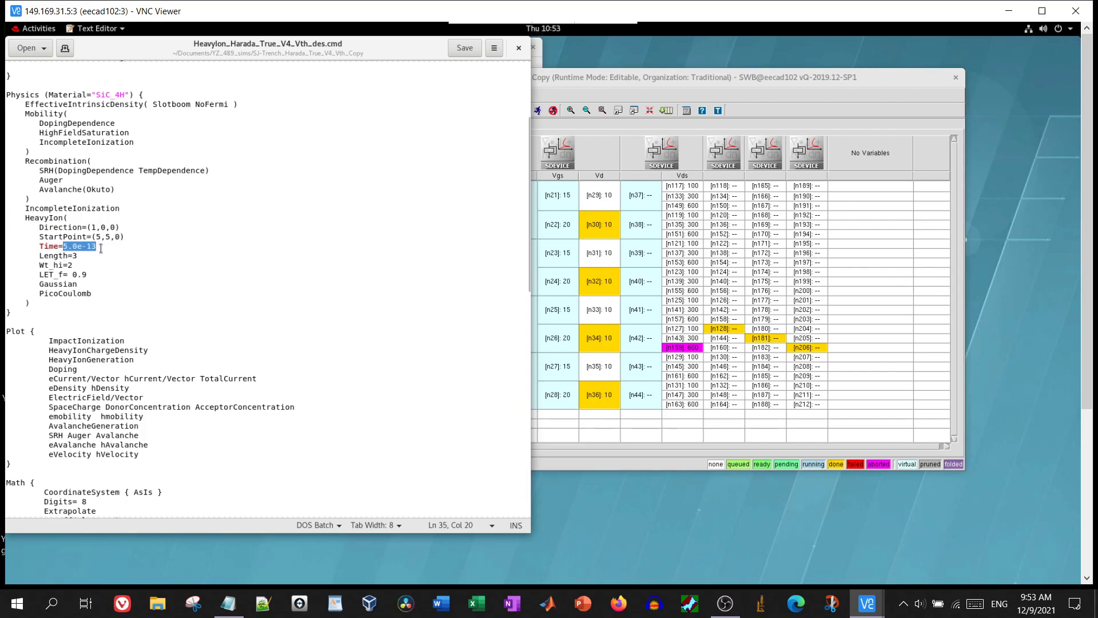
pyautogui.scroll(-10, 193, 384)
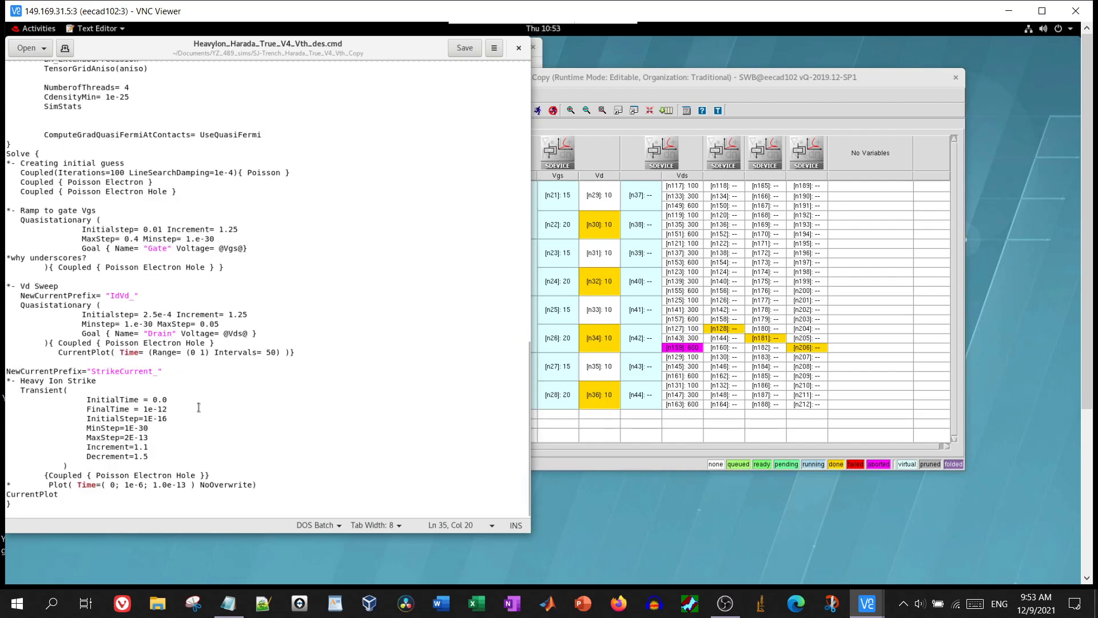
pyautogui.scroll(10, 198, 407)
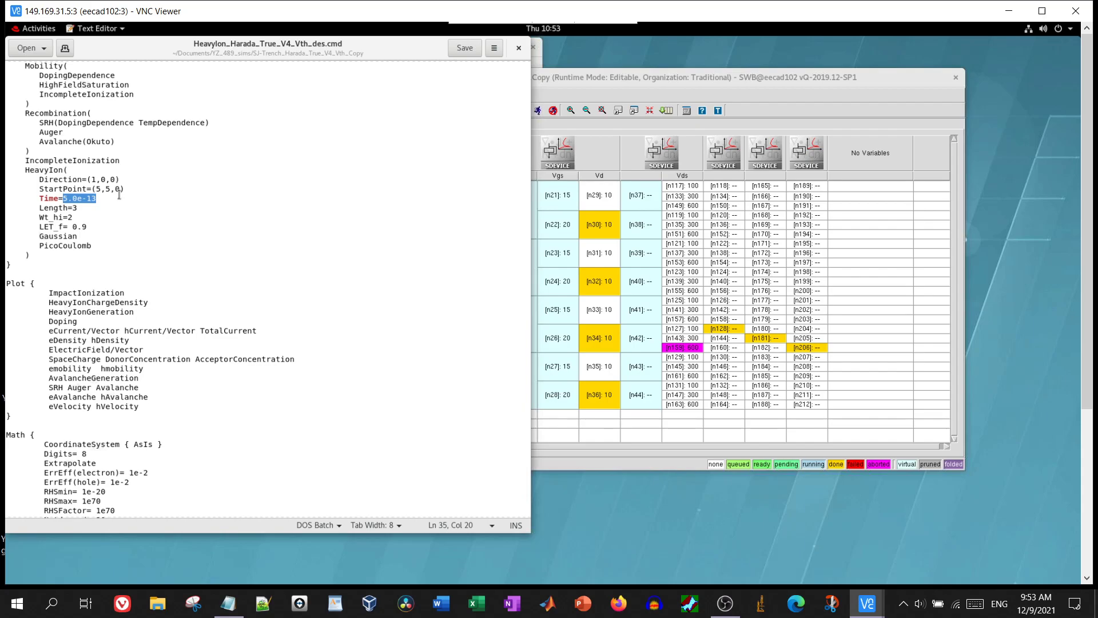
pyautogui.moveTo(80, 217); pyautogui.dragTo(46, 216)
pyautogui.click(45, 217)
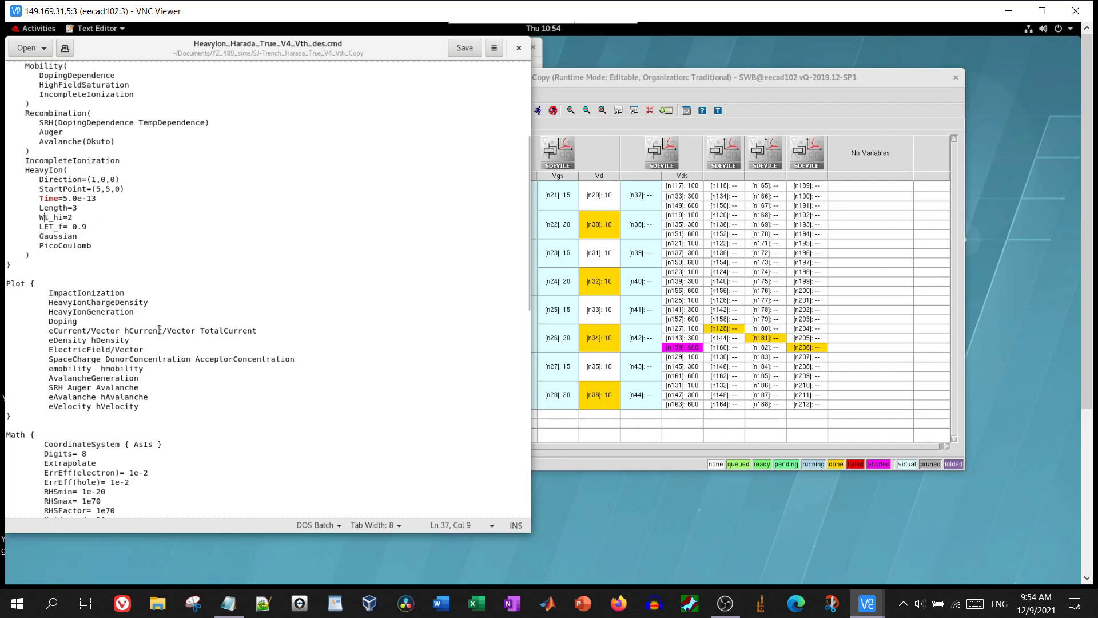
pyautogui.scroll(-7, 159, 330)
pyautogui.scroll(-4, 159, 330)
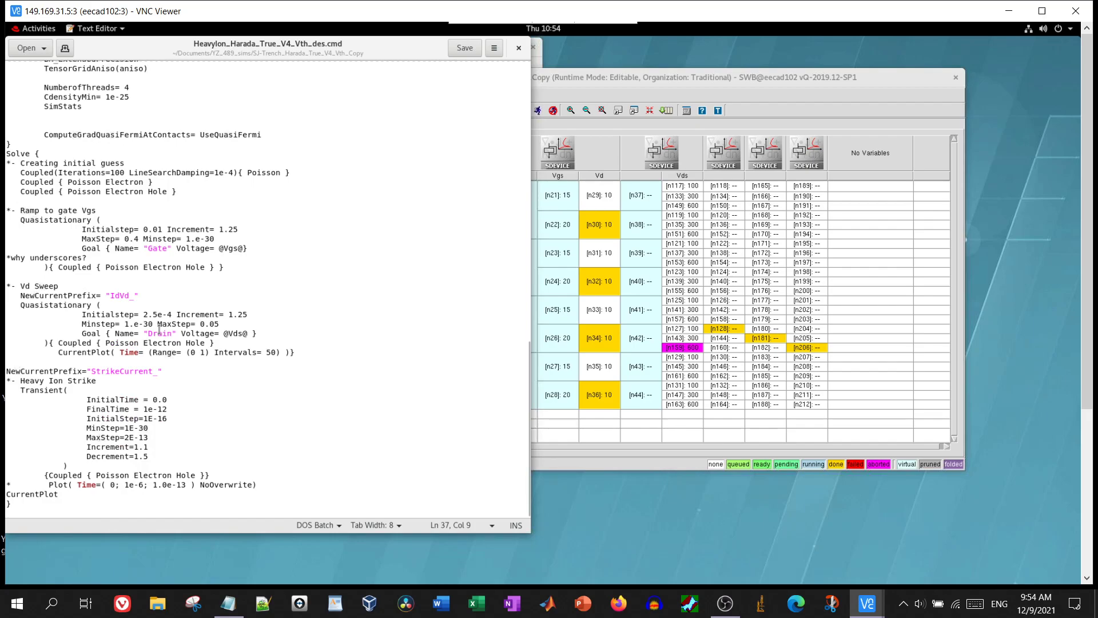
pyautogui.click(518, 48)
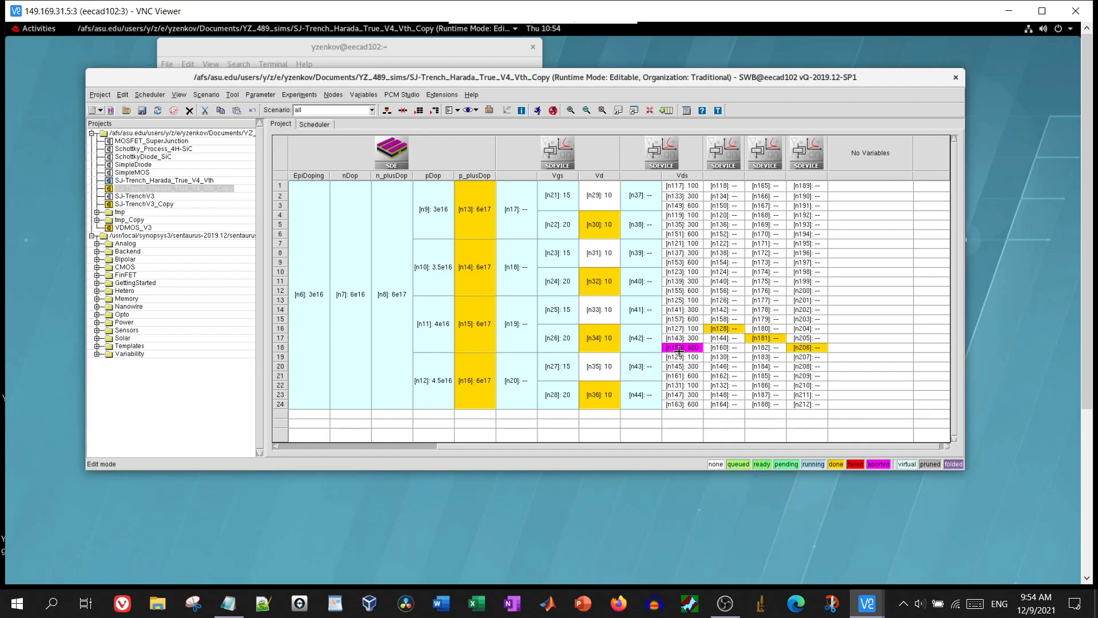
# Open the SJ-Trench_Harada_True_V4_Vth project, then select VDMOS_V3 in the Projects tree
pyautogui.click(142, 181)
pyautogui.doubleClick(142, 181)
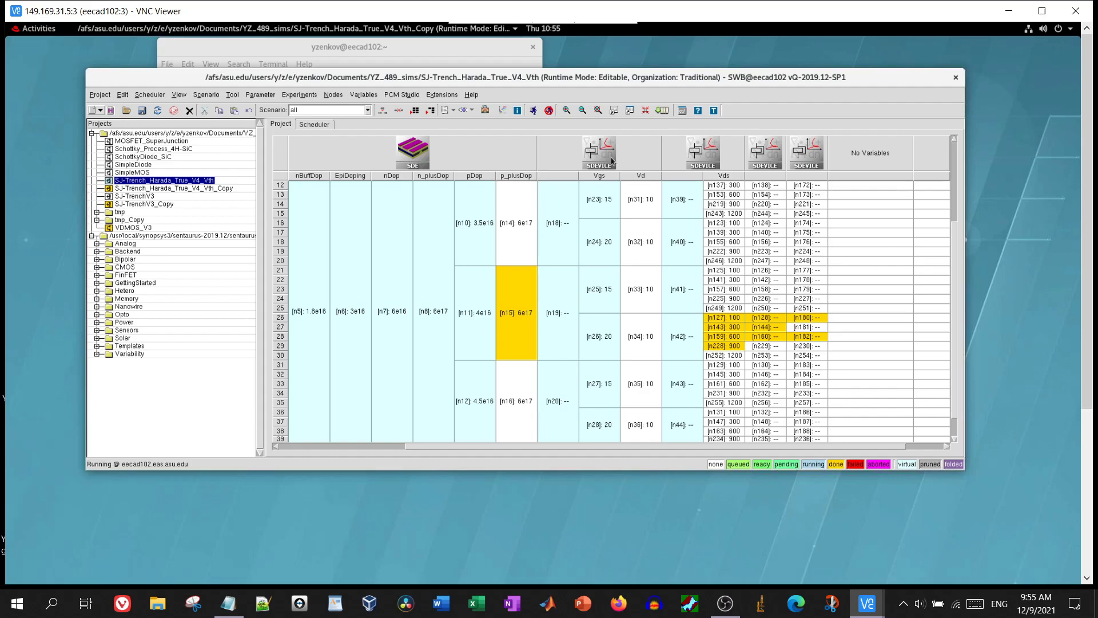
pyautogui.rightClick(697, 159)
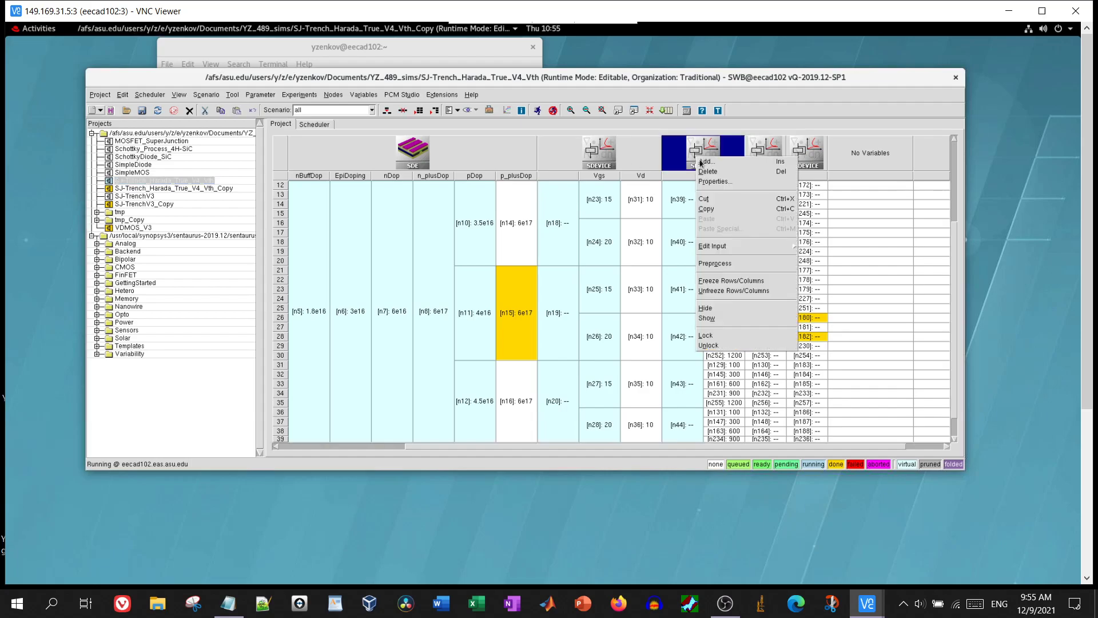
pyautogui.moveTo(732, 250)
pyautogui.click(133, 229)
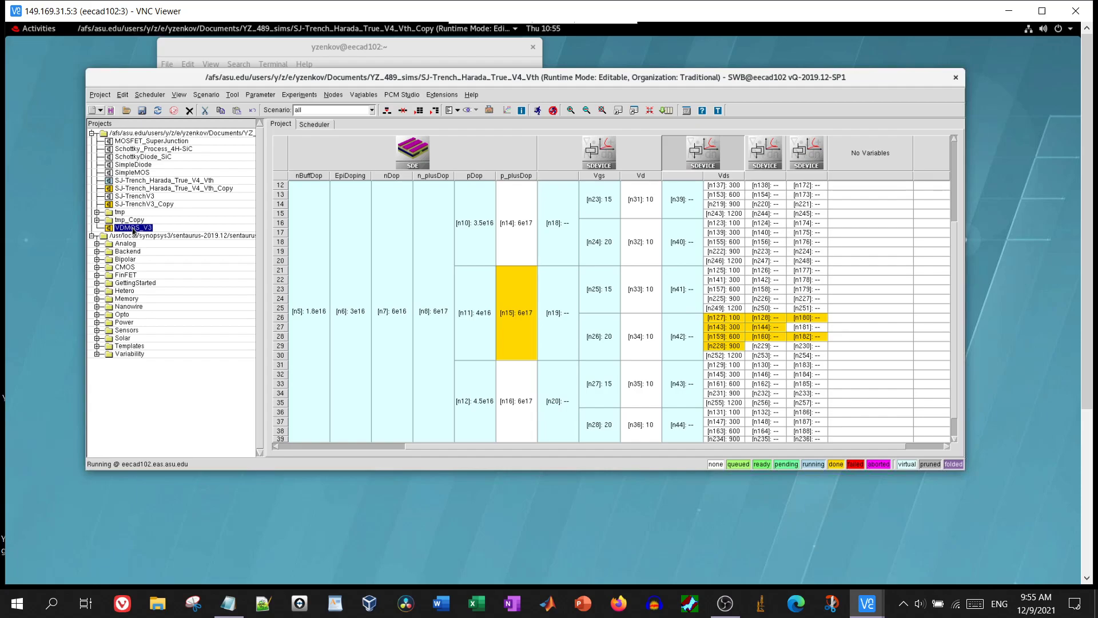
# Open VDMOS_V3, review its sdevice_des.cmd command file, close it, and bring up OBS Studio
pyautogui.doubleClick(133, 229)
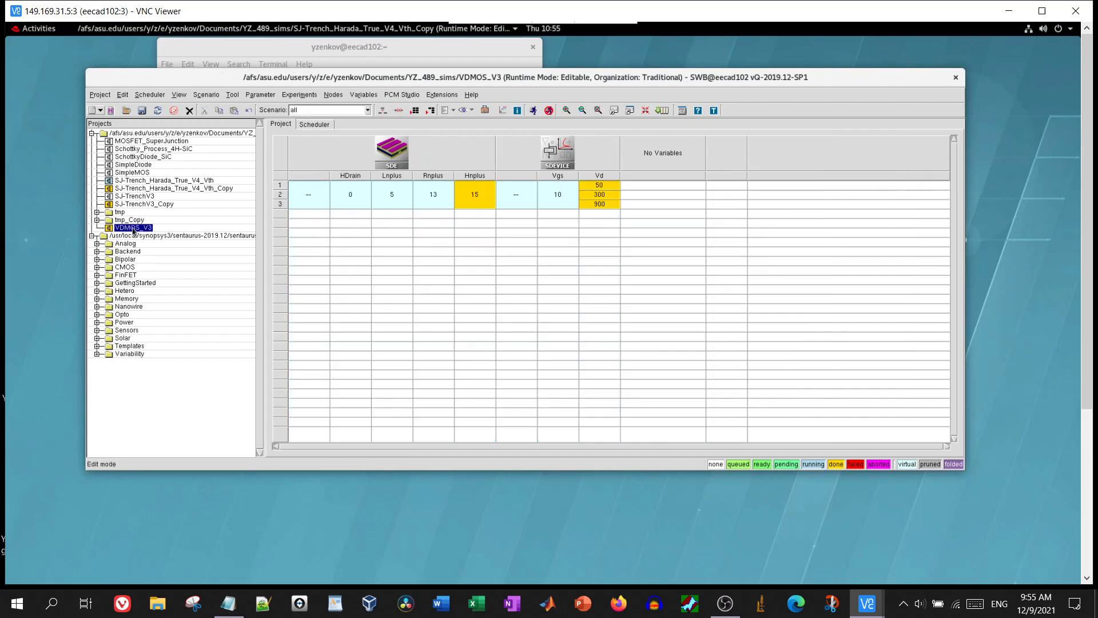
pyautogui.rightClick(575, 163)
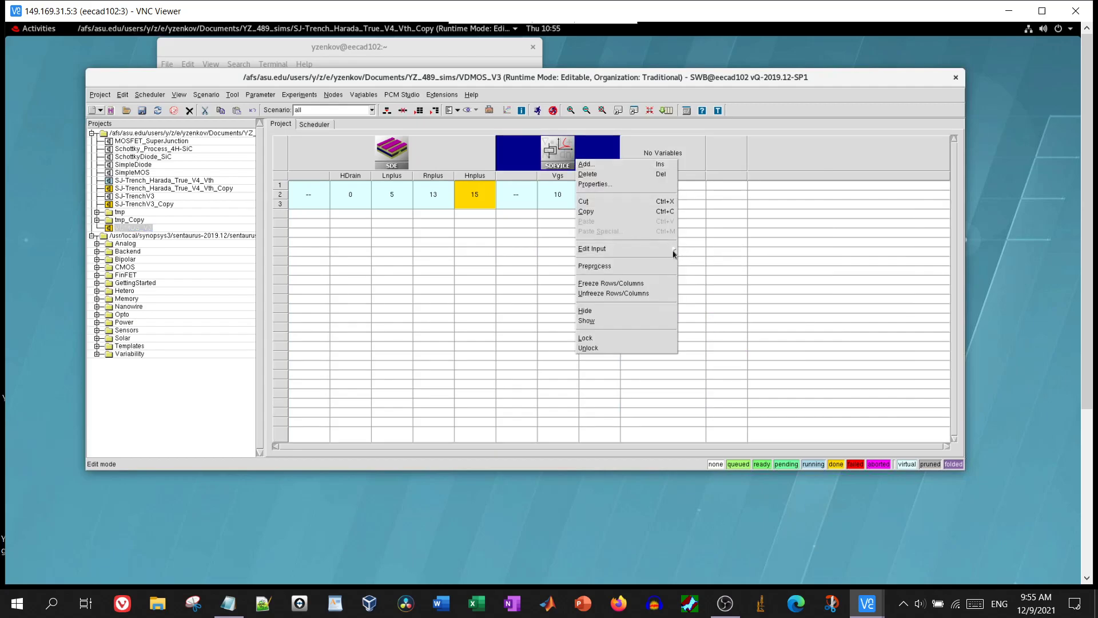
pyautogui.click(689, 252)
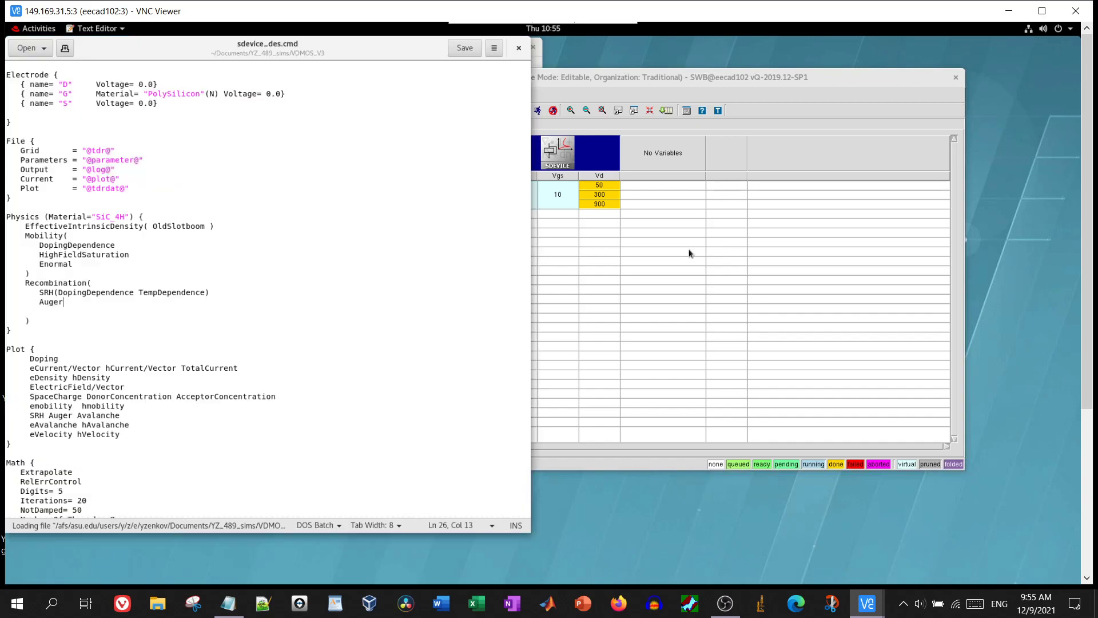
pyautogui.scroll(-15, 267, 407)
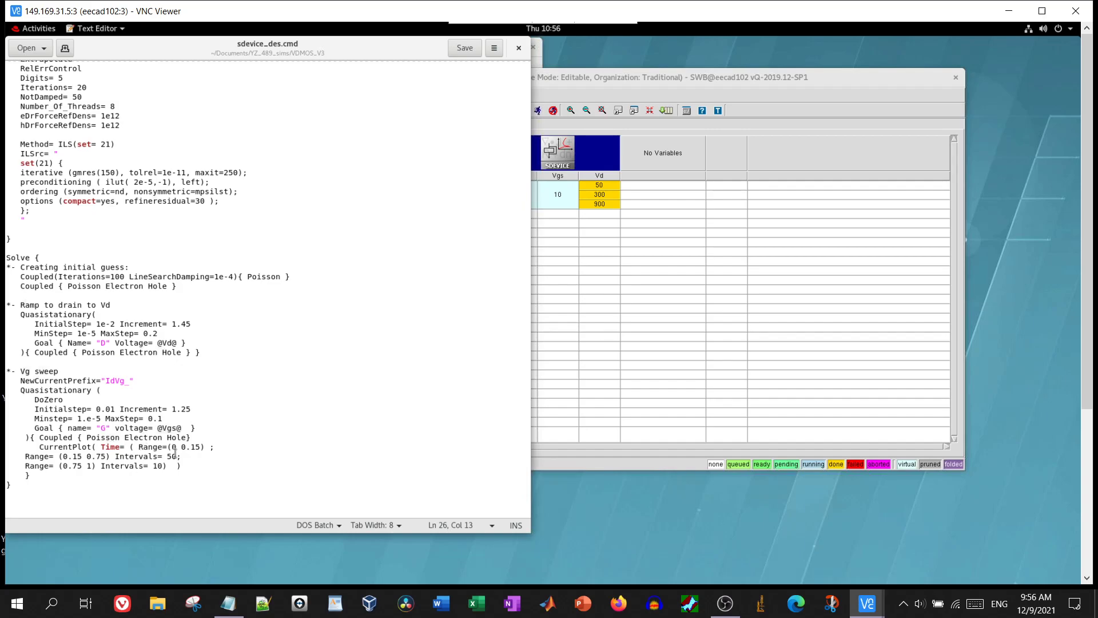
pyautogui.click(518, 48)
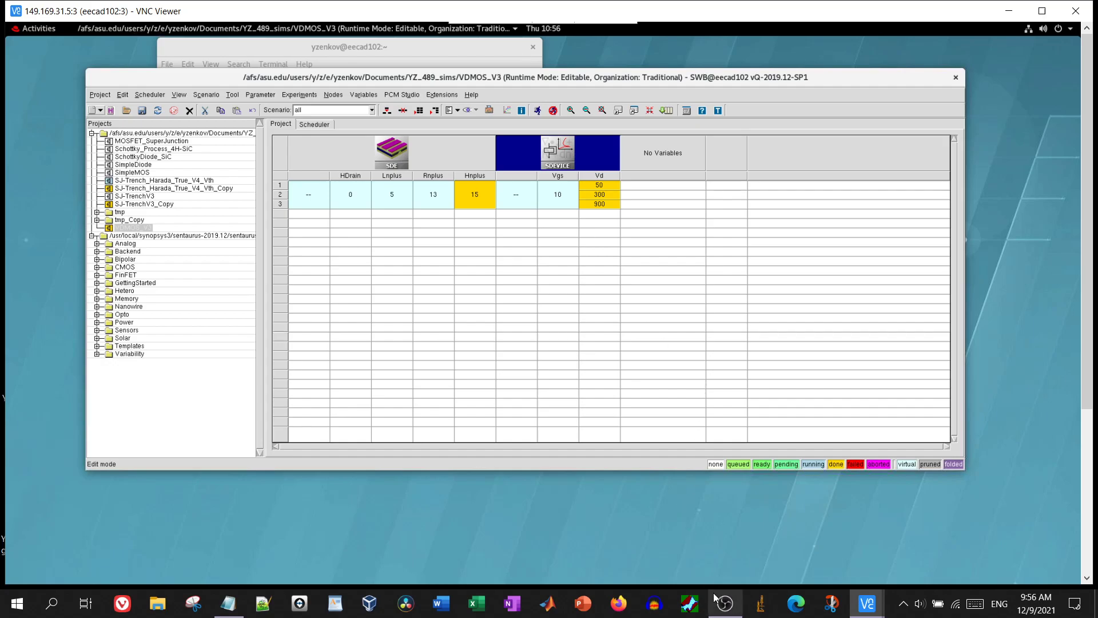
pyautogui.click(727, 605)
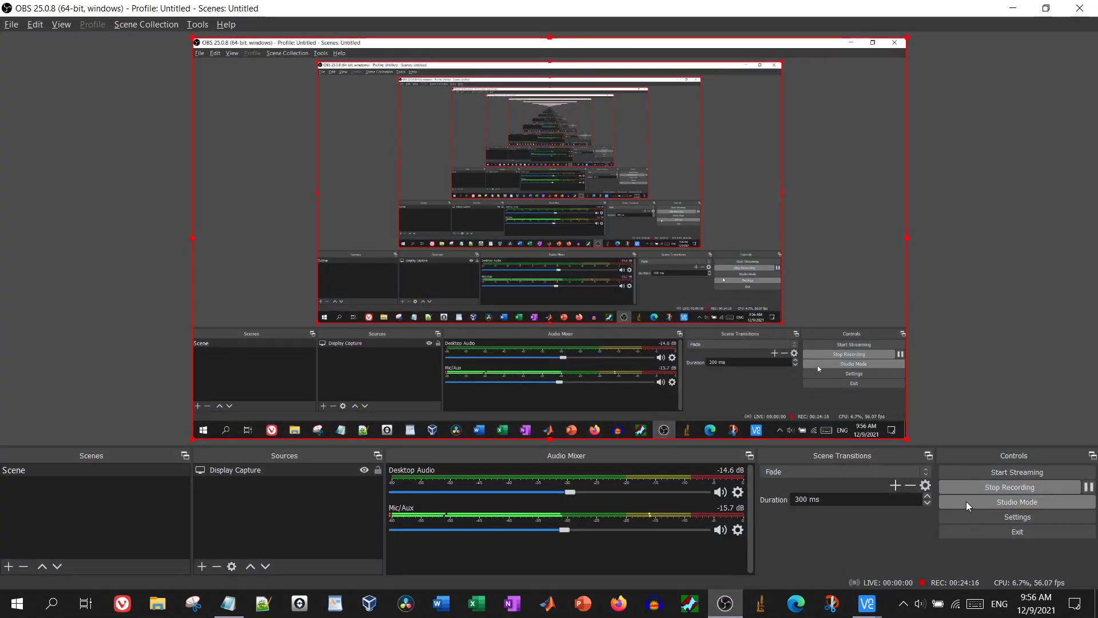